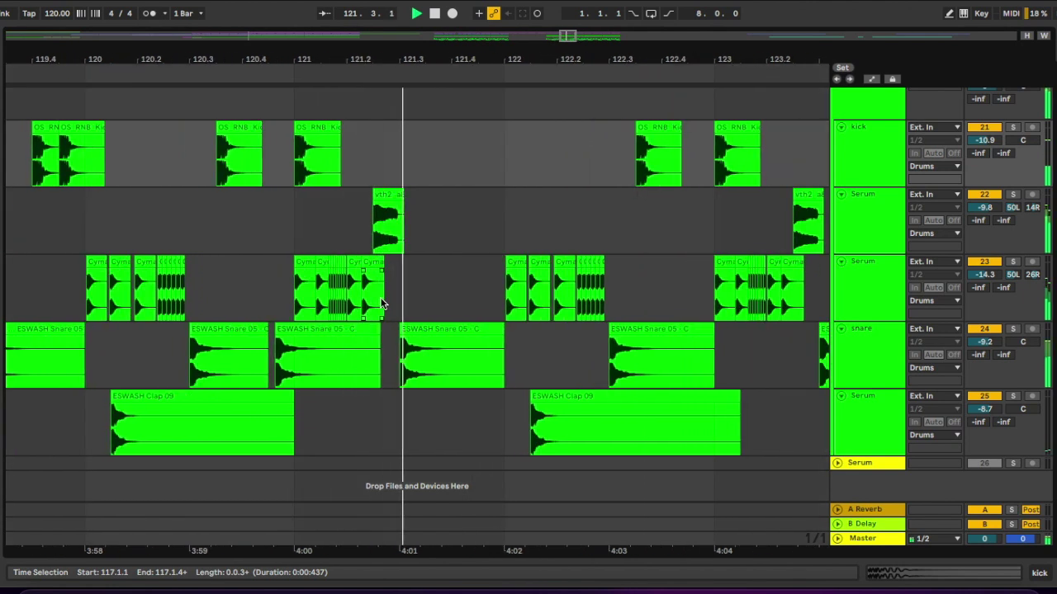
Step: Follow the drum tracks' kick, snare, hat and clap clips along the arrangement during playback, from about bar 120 to bar 127
scroll(380, 303, right, 3)
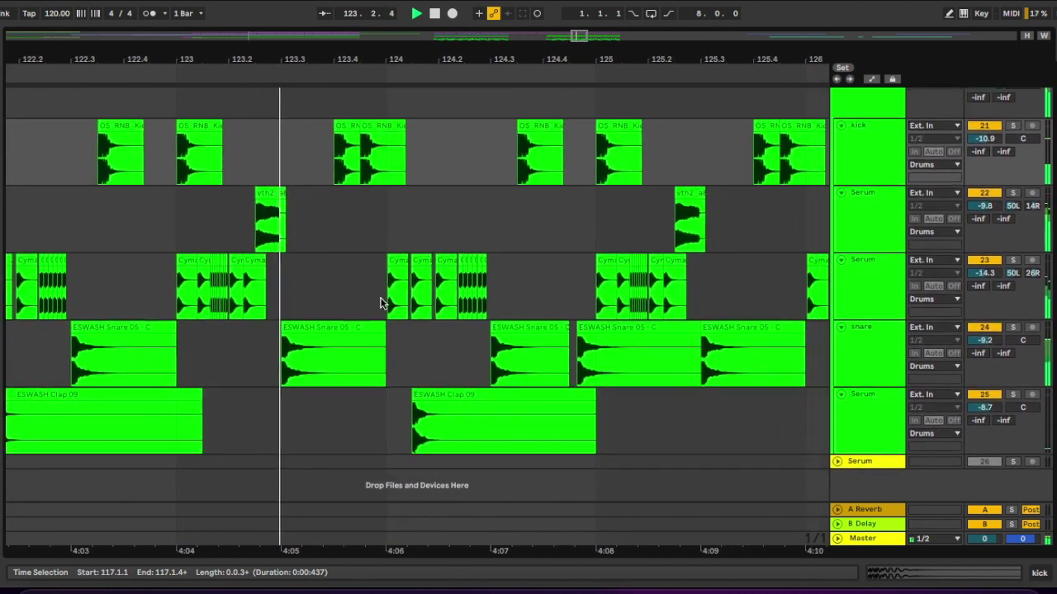
scroll(381, 303, right, 1)
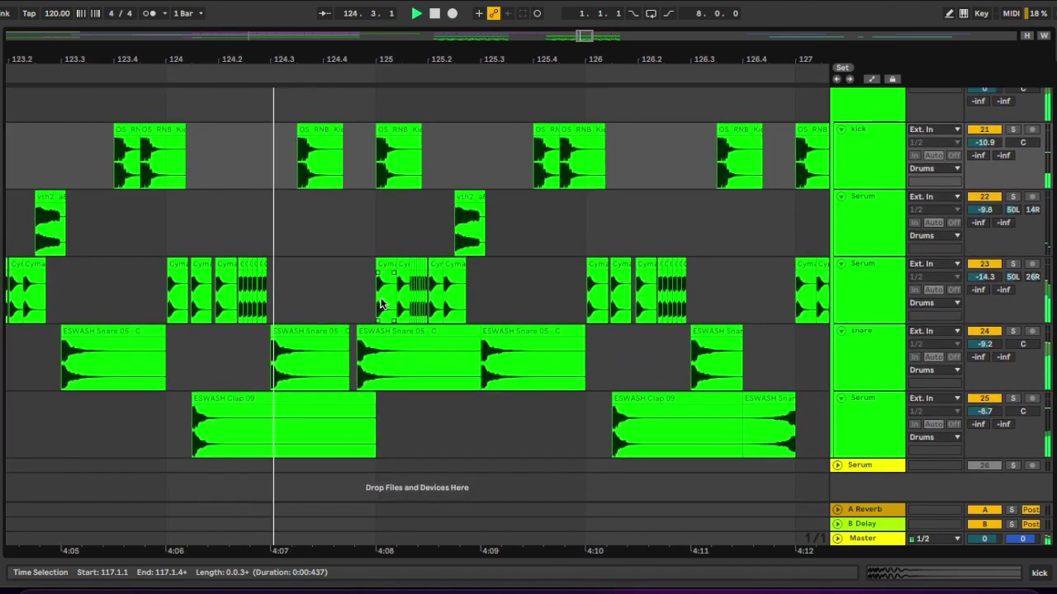
scroll(381, 303, down, 2)
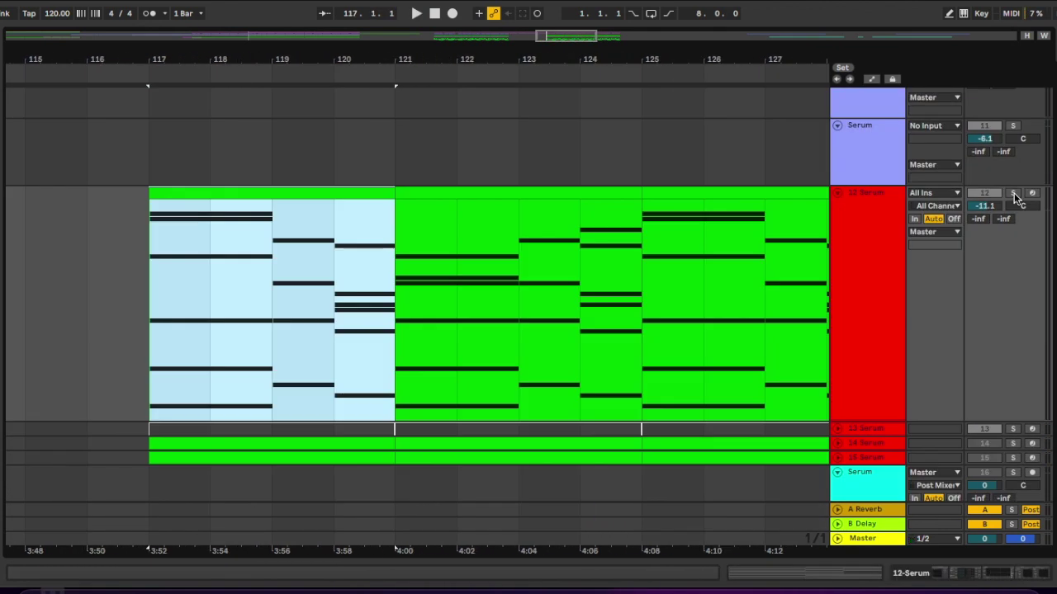
Step: Play the 12 Serum chord track in solo from bar 117 and show its device chain
key(space)
scroll(283, 194, down, 3)
scroll(283, 193, up, 3)
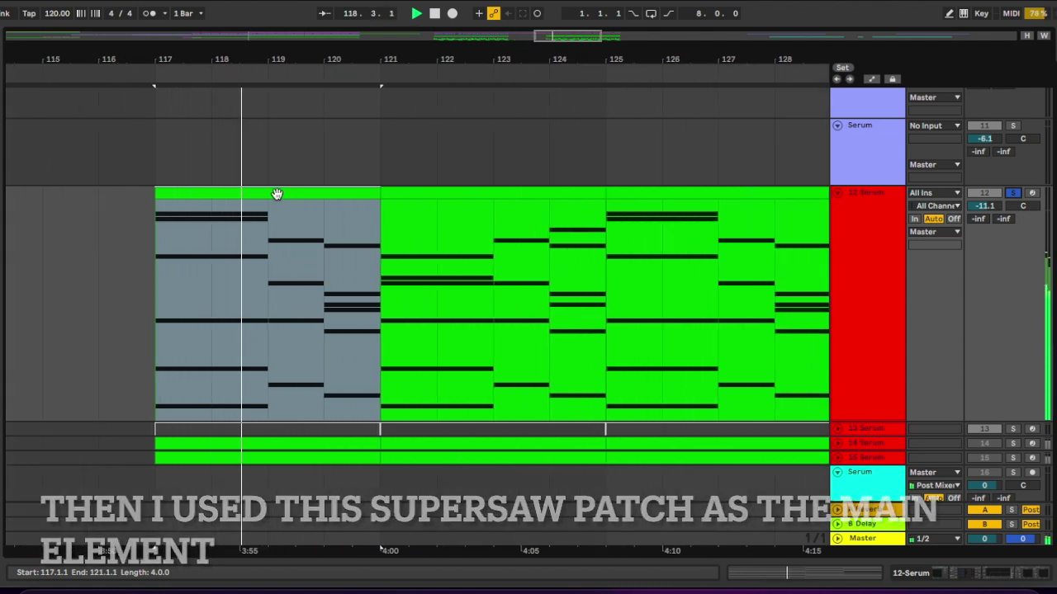
double_click(868, 266)
scroll(39, 447, left, 5)
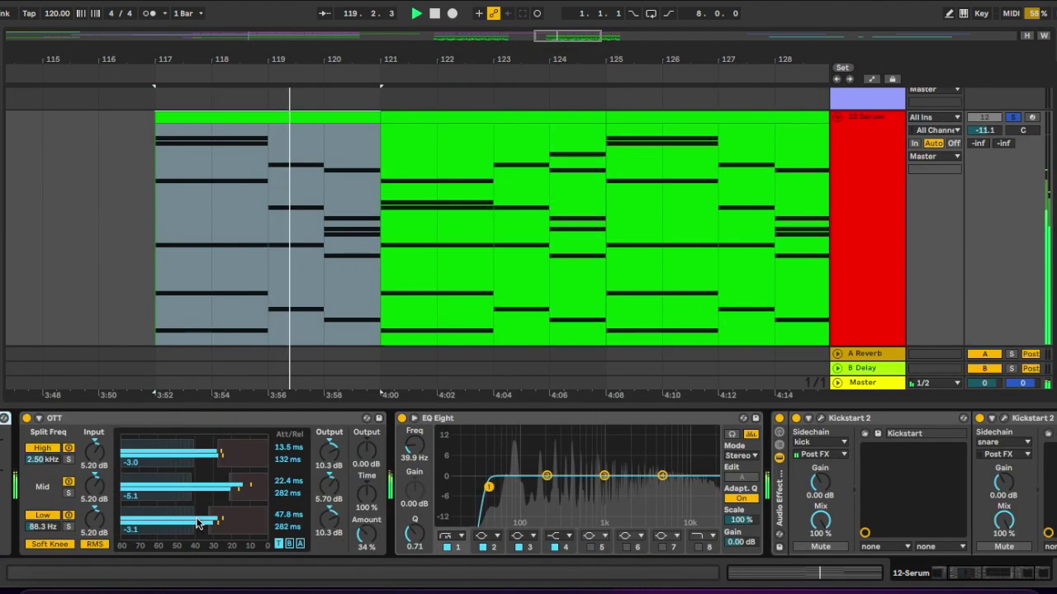
Step: Open the 12 Serum chord clip at bar 121 and examine its notes from the lowest to the highest
double_click(420, 121)
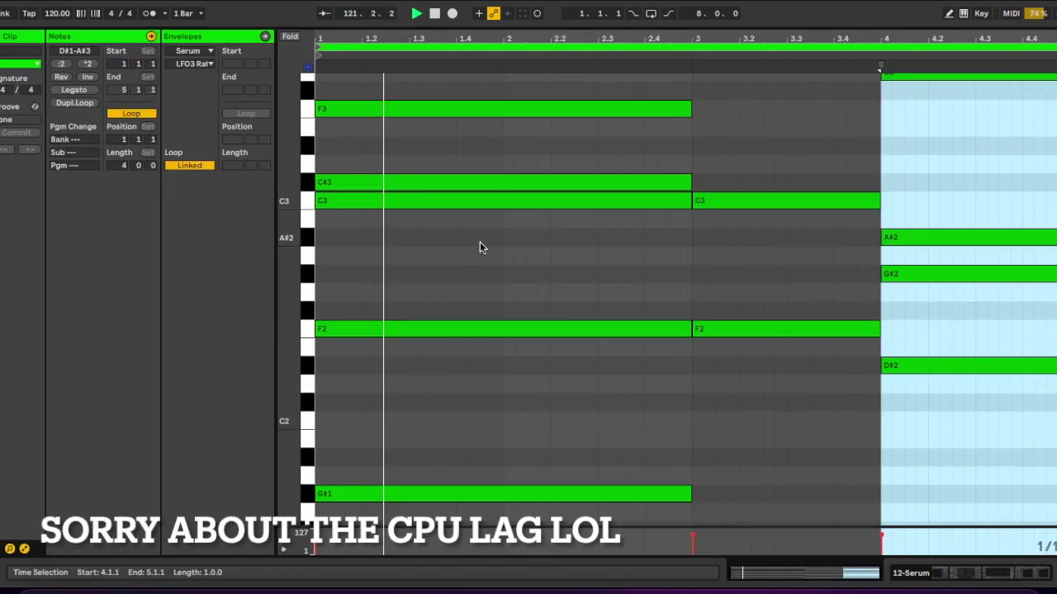
scroll(480, 242, up, 5)
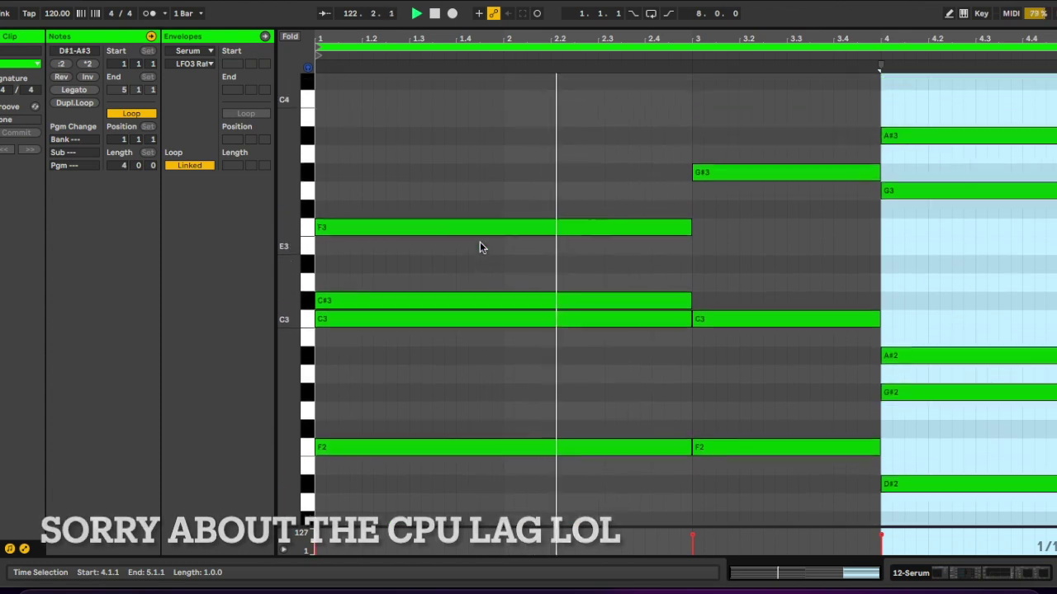
scroll(495, 246, down, 2)
scroll(776, 317, up, 1)
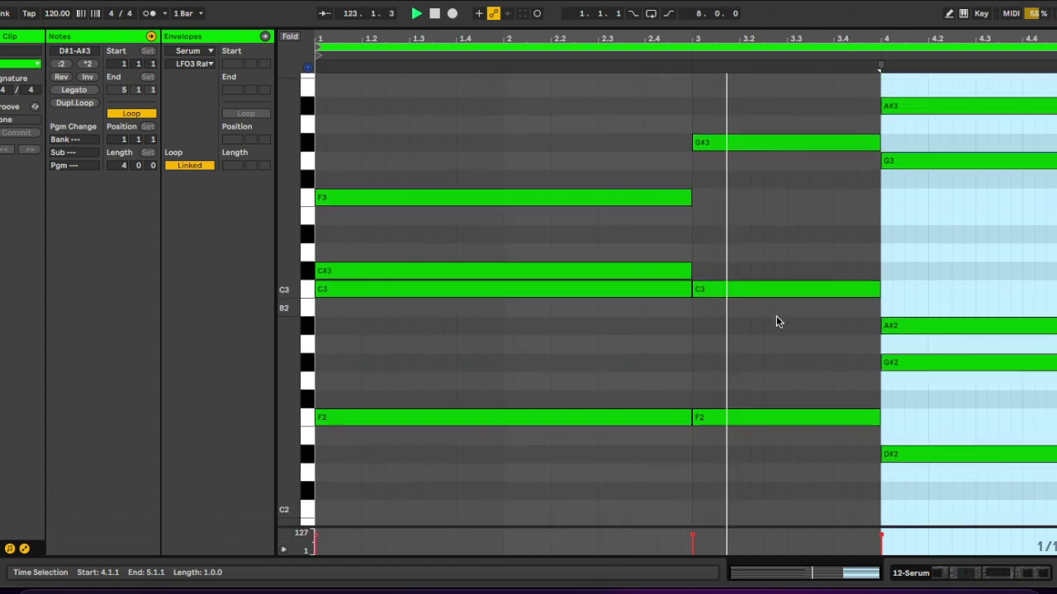
scroll(776, 321, down, 2)
scroll(776, 321, up, 1)
scroll(776, 322, down, 10)
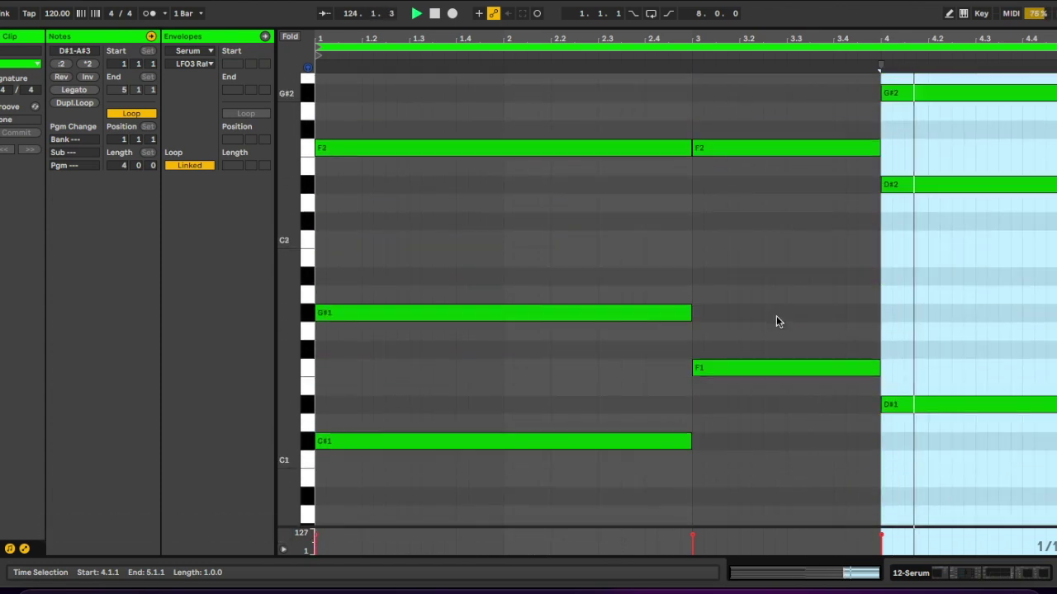
scroll(776, 321, up, 8)
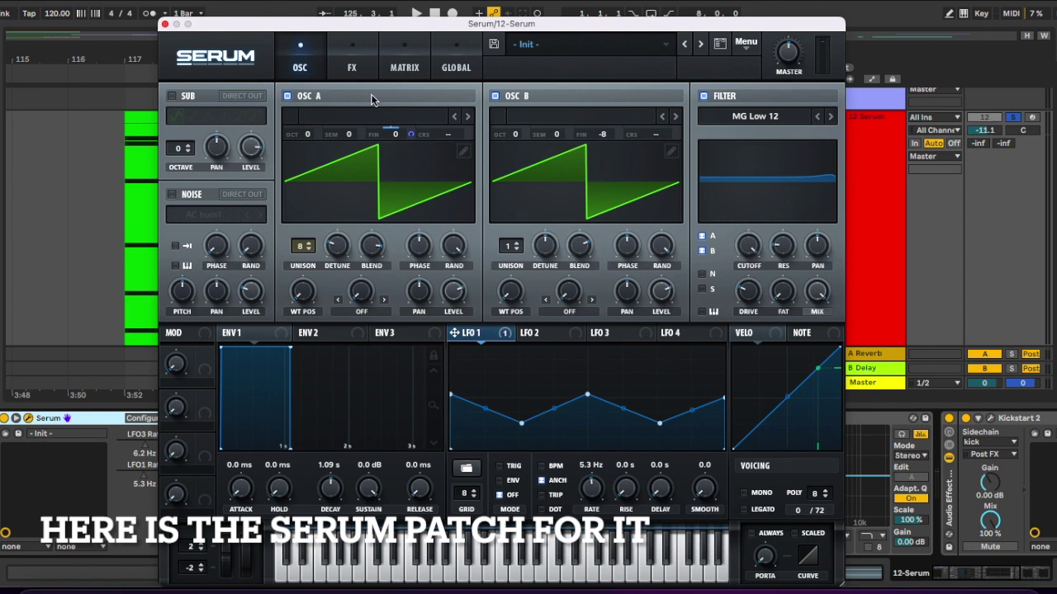
Step: Switch off the Delay effect in the 12 Serum patch, close the plugin window and look along the track's device chain
click(355, 68)
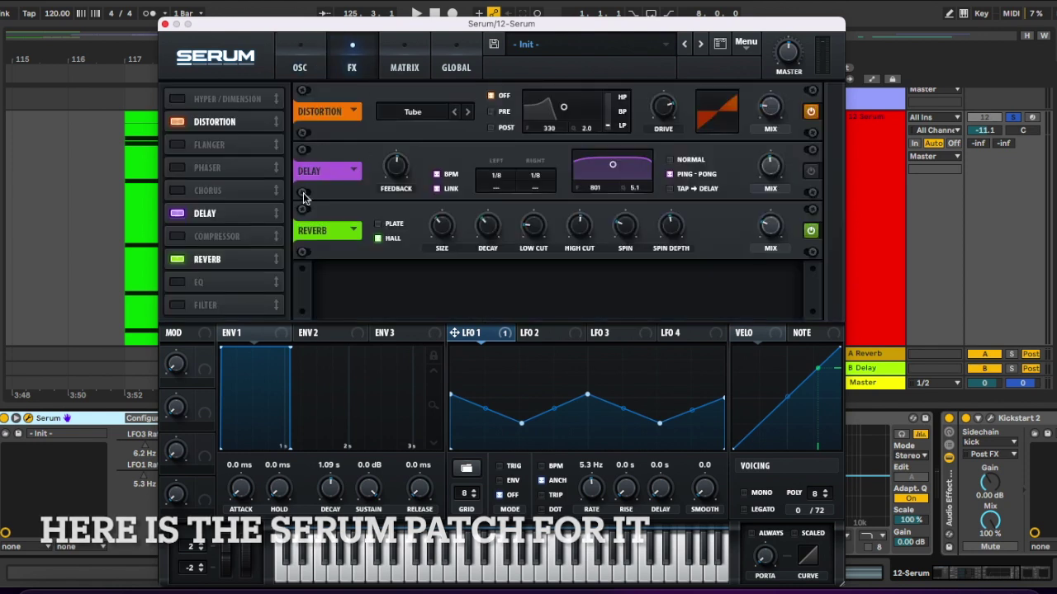
click(177, 213)
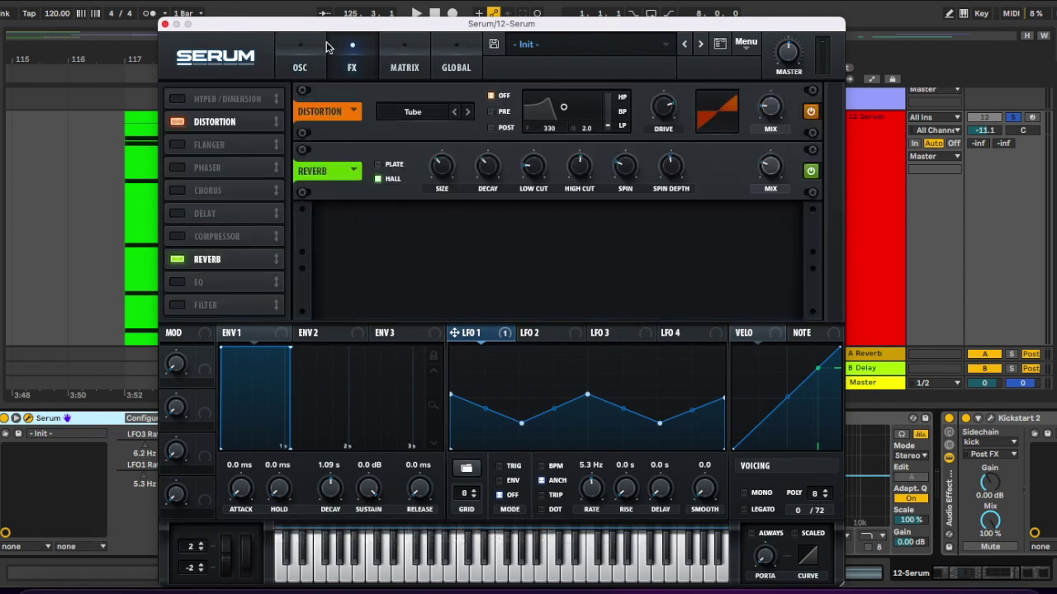
click(299, 49)
click(165, 25)
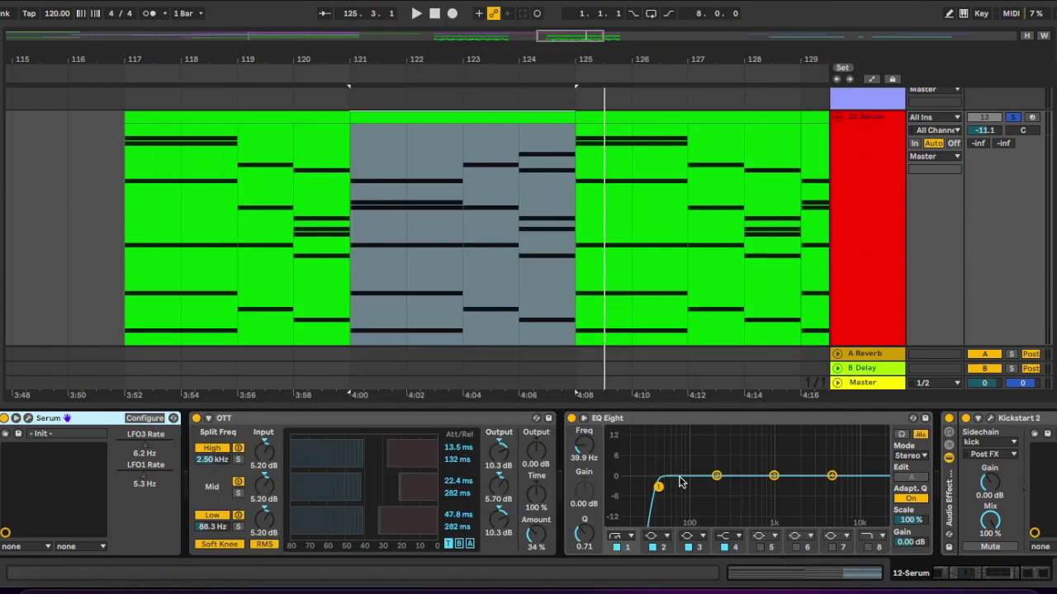
scroll(680, 483, right, 5)
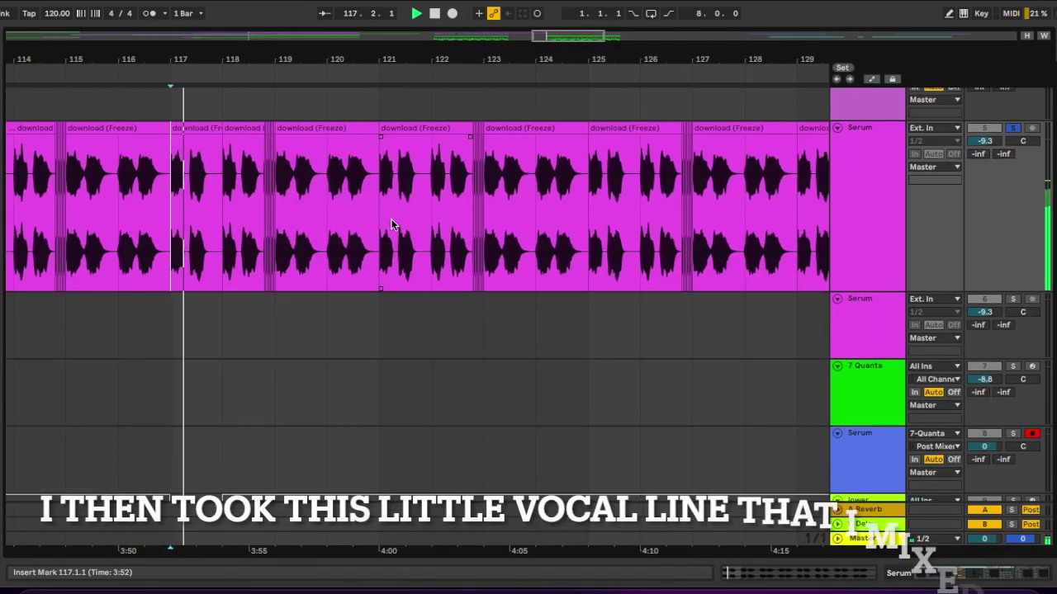
Step: Show the device chain of the soloed vocal track with the download (Freeze) clips and look through its effects during playback
scroll(391, 219, up, 1)
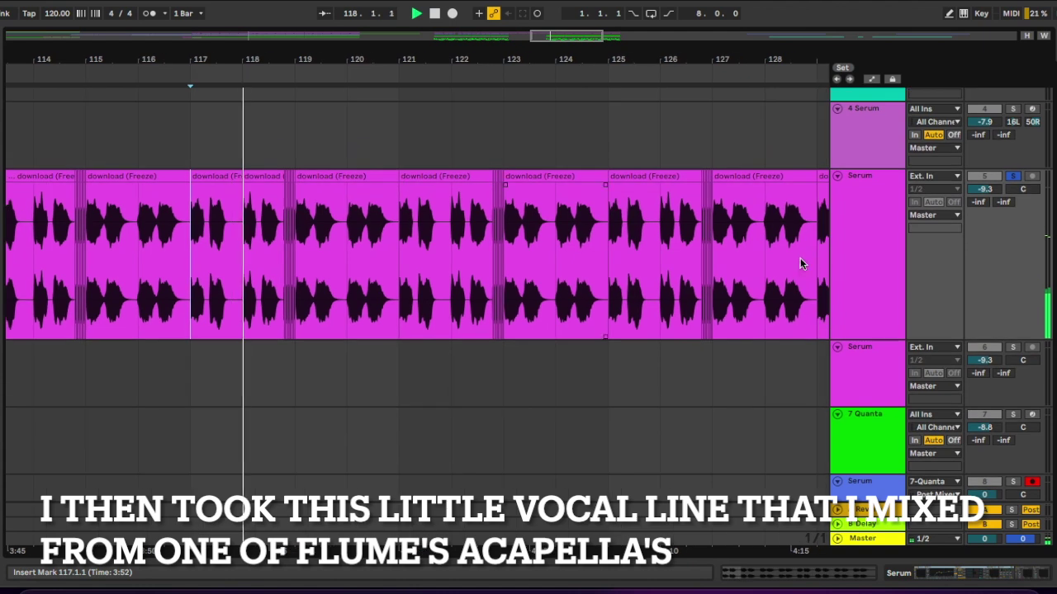
double_click(872, 262)
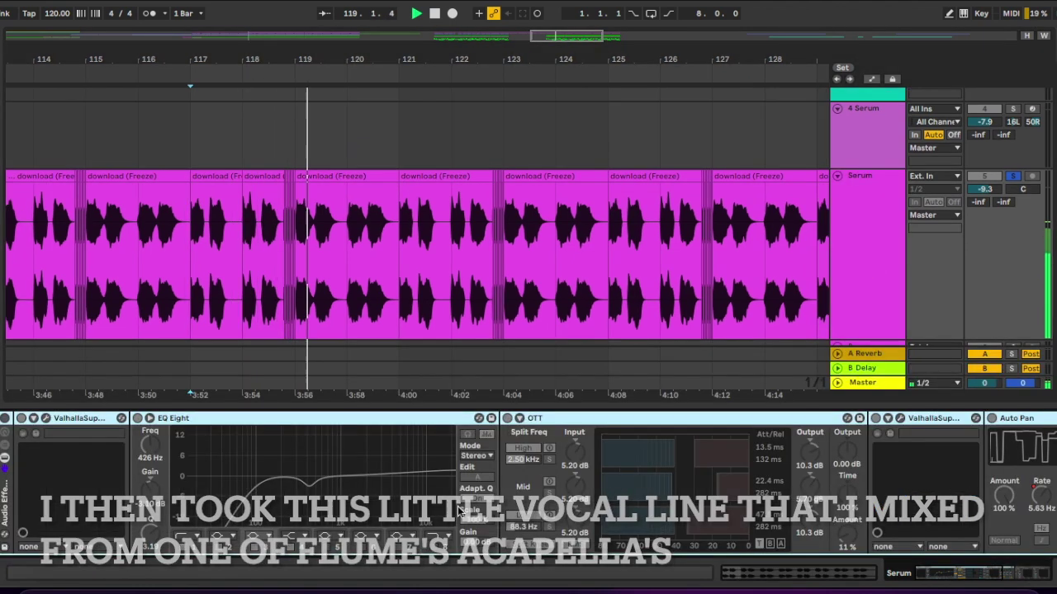
scroll(320, 342, up, 3)
scroll(258, 264, down, 3)
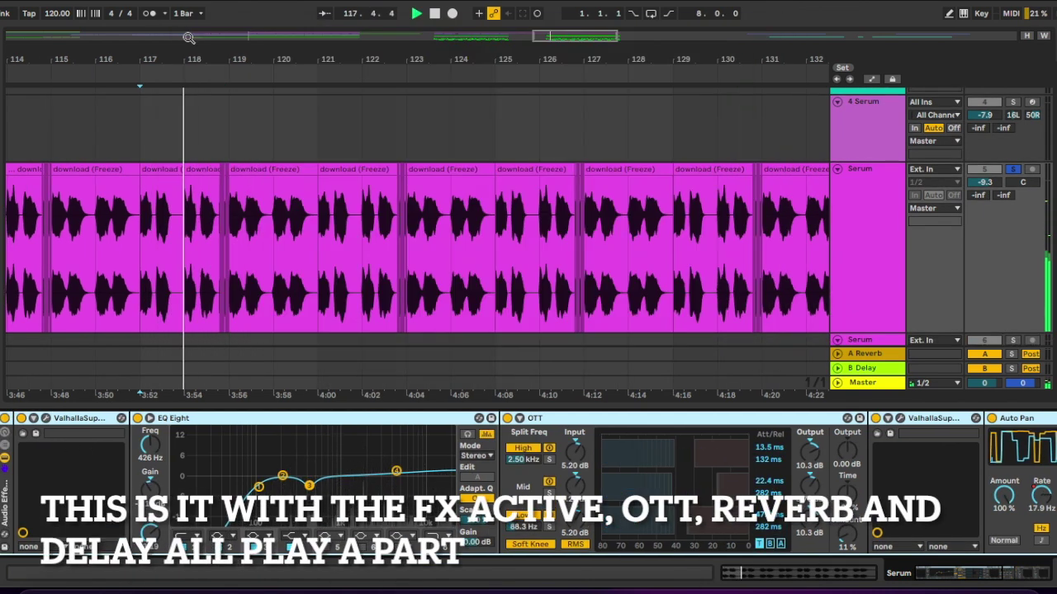
scroll(765, 438, right, 3)
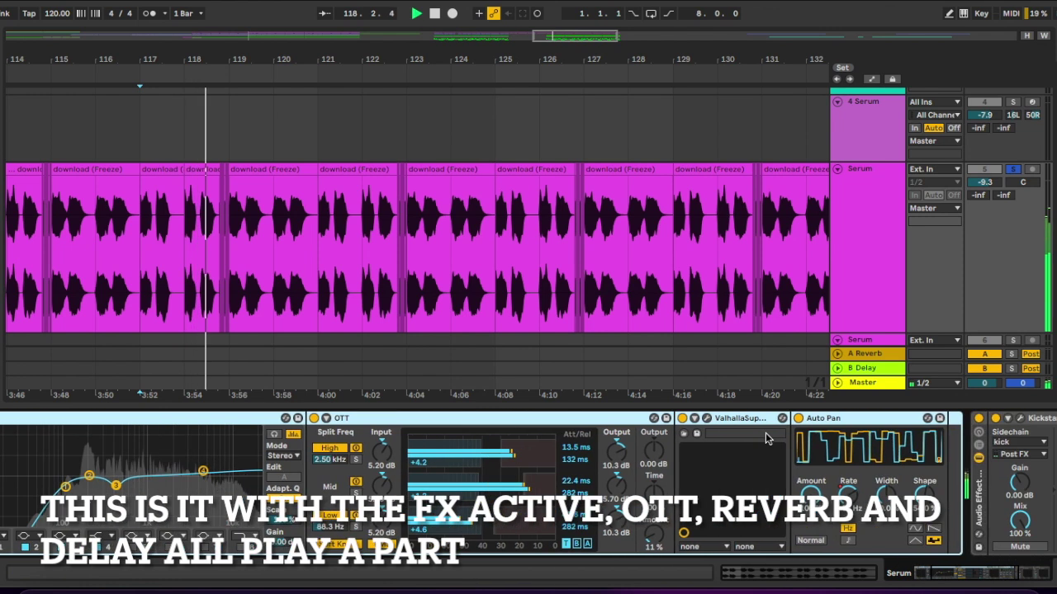
Step: Open the vocal track's last ValhallaSupermassive effect to view its settings, and close its window
click(706, 419)
drag(462, 23, 445, 38)
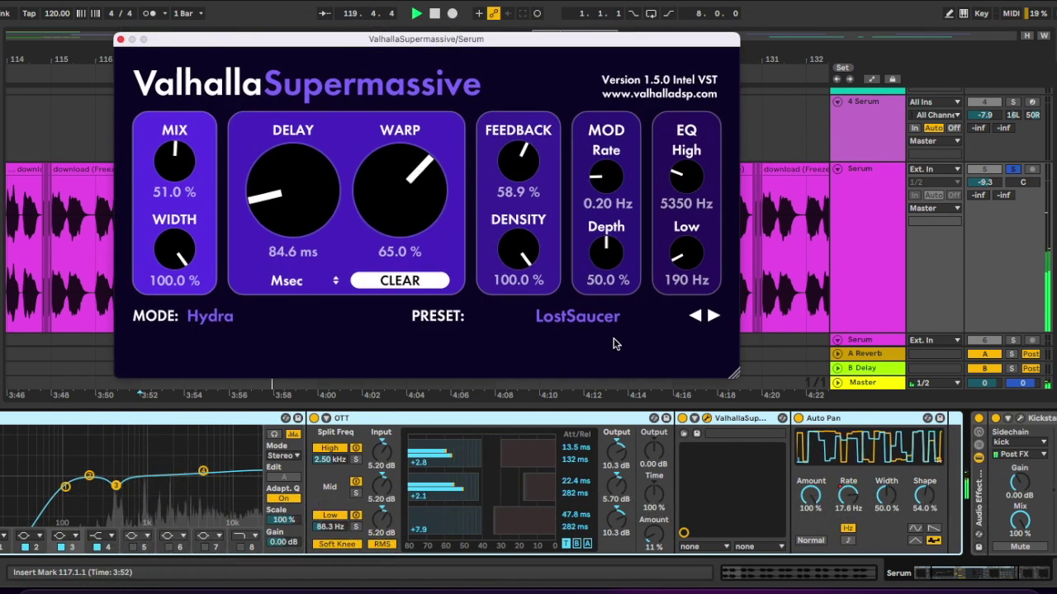
click(121, 39)
Step: Show the automation of the Auto Pan rate on the vocal track and follow its curve across the clips
drag(785, 393, 677, 399)
drag(677, 399, 660, 399)
right_click(640, 496)
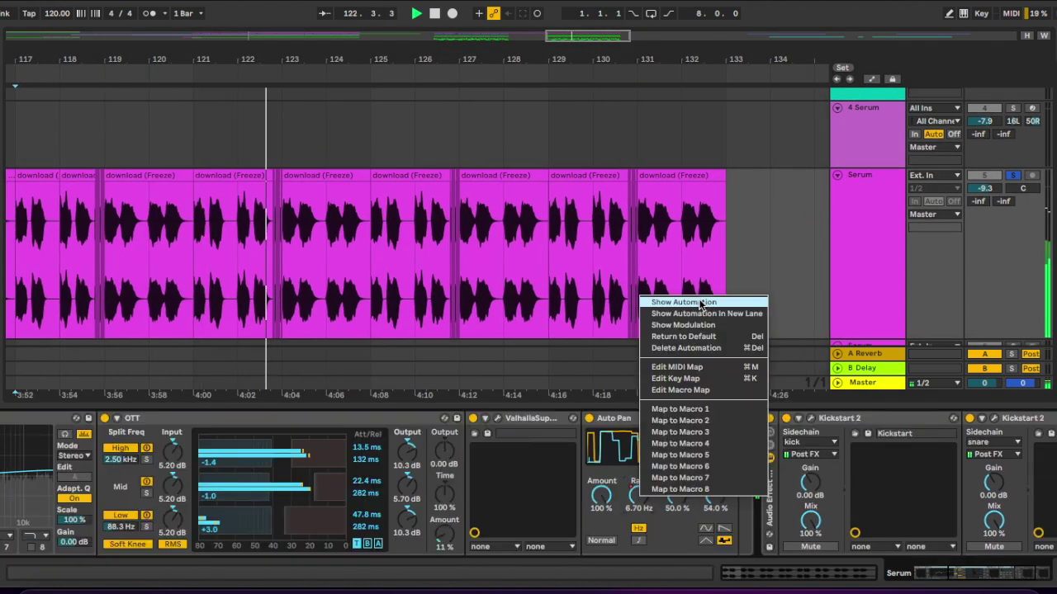
click(701, 302)
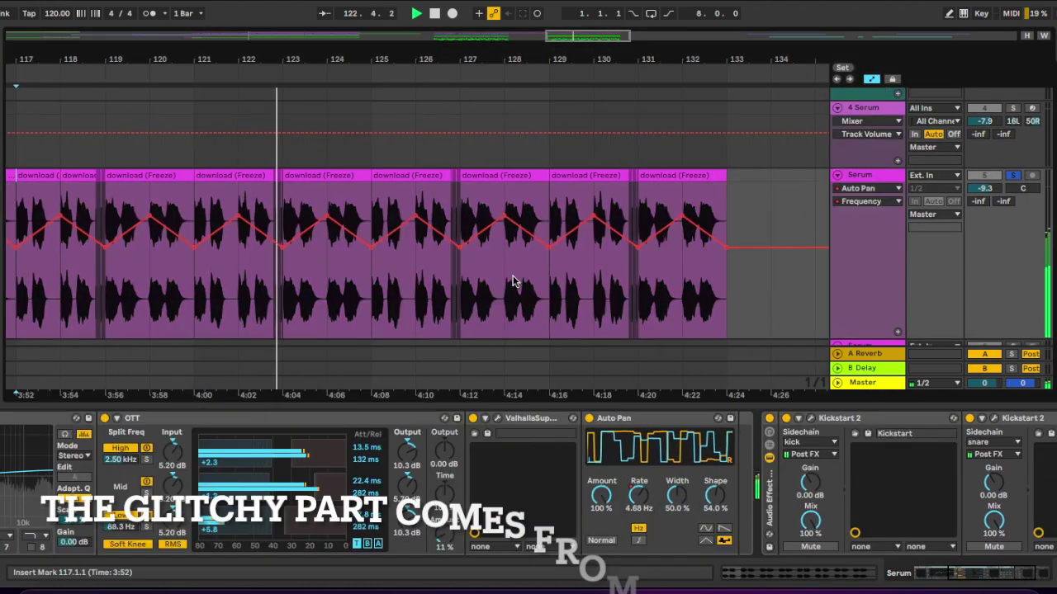
scroll(514, 278, left, 2)
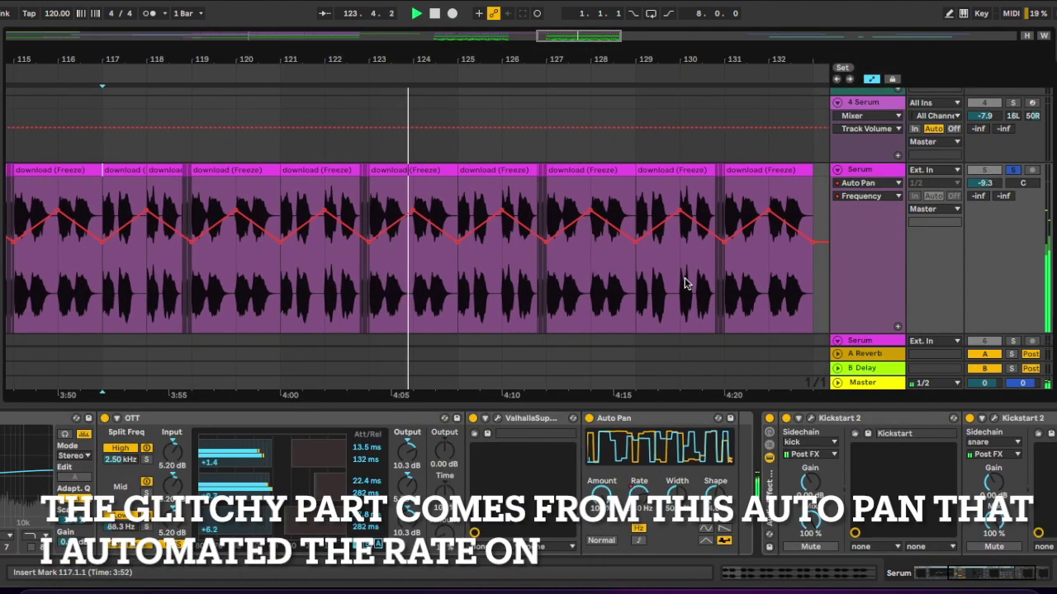
scroll(684, 282, right, 2)
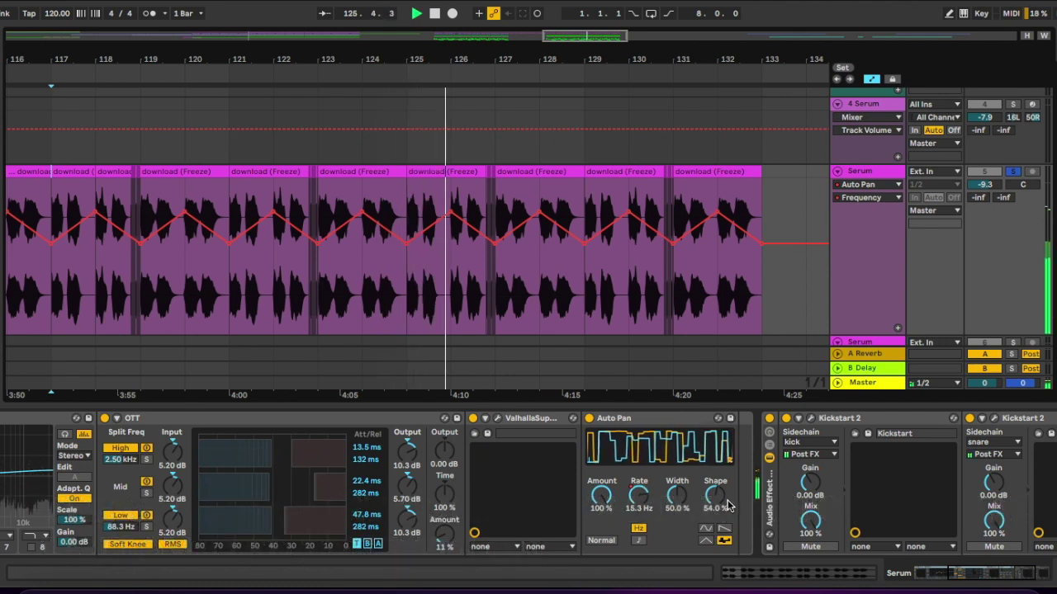
scroll(710, 505, right, 2)
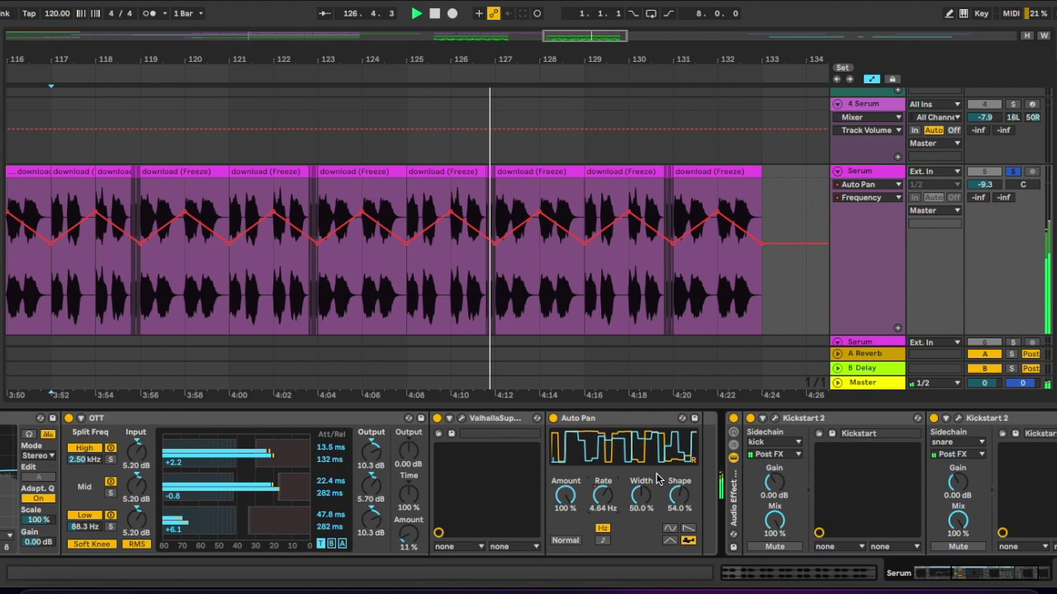
Step: Bypass and re-enable the vocal track's Auto Pan twice during playback to compare the sound with and without it
click(551, 419)
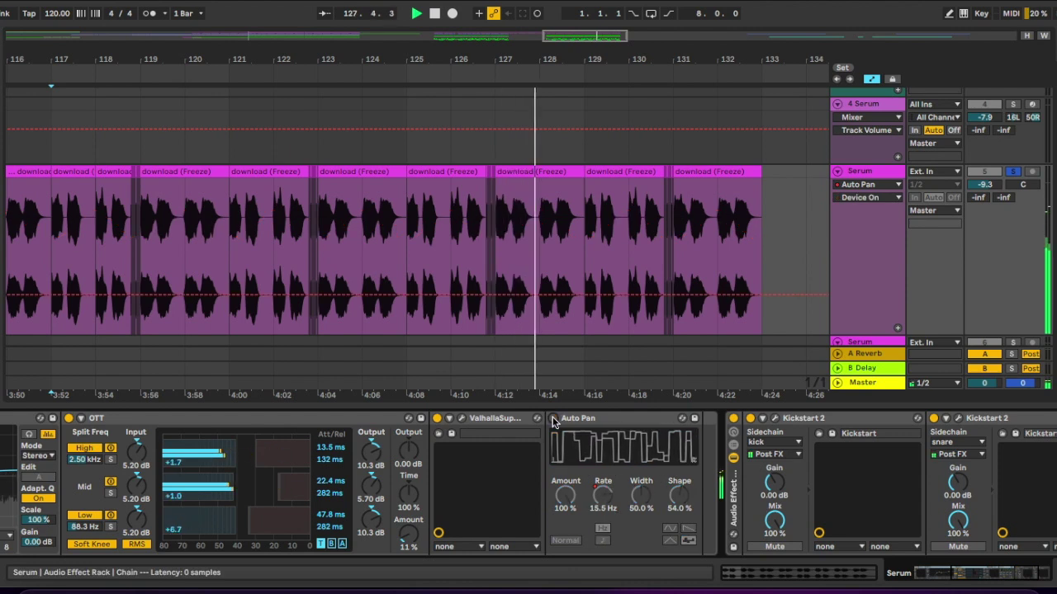
click(553, 418)
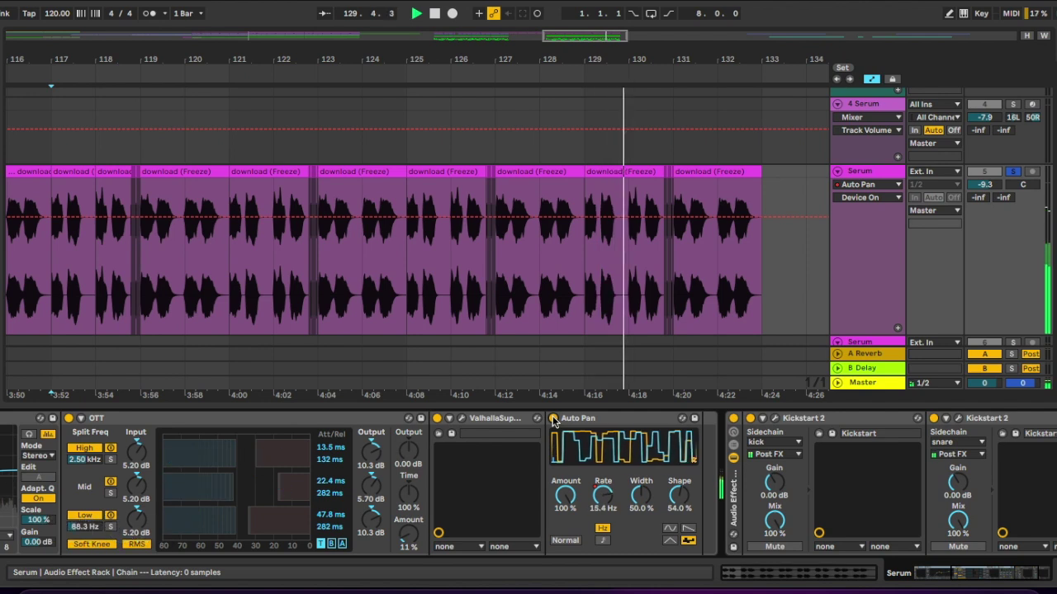
click(553, 418)
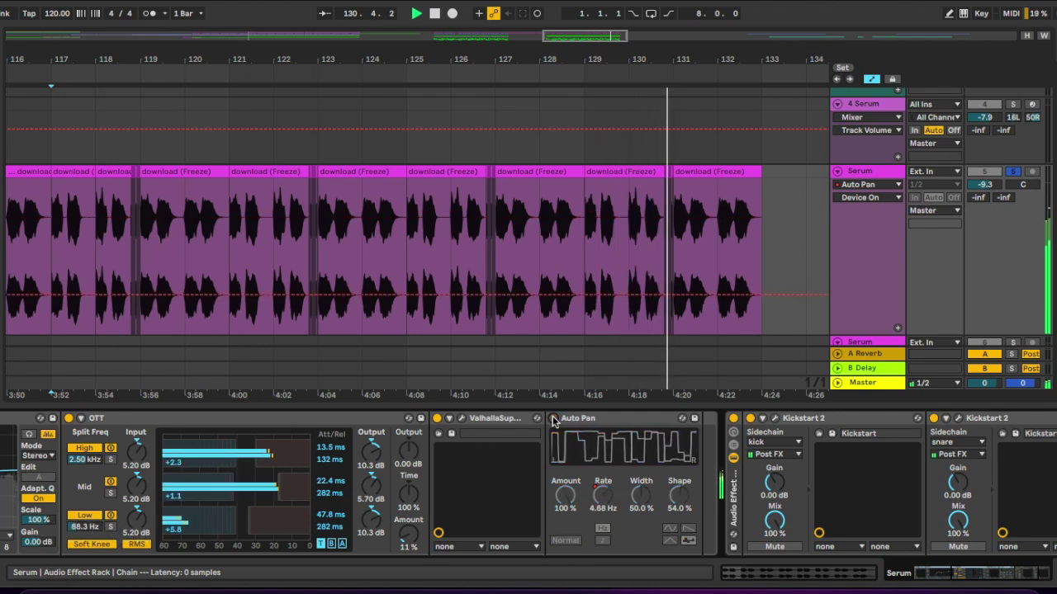
click(553, 418)
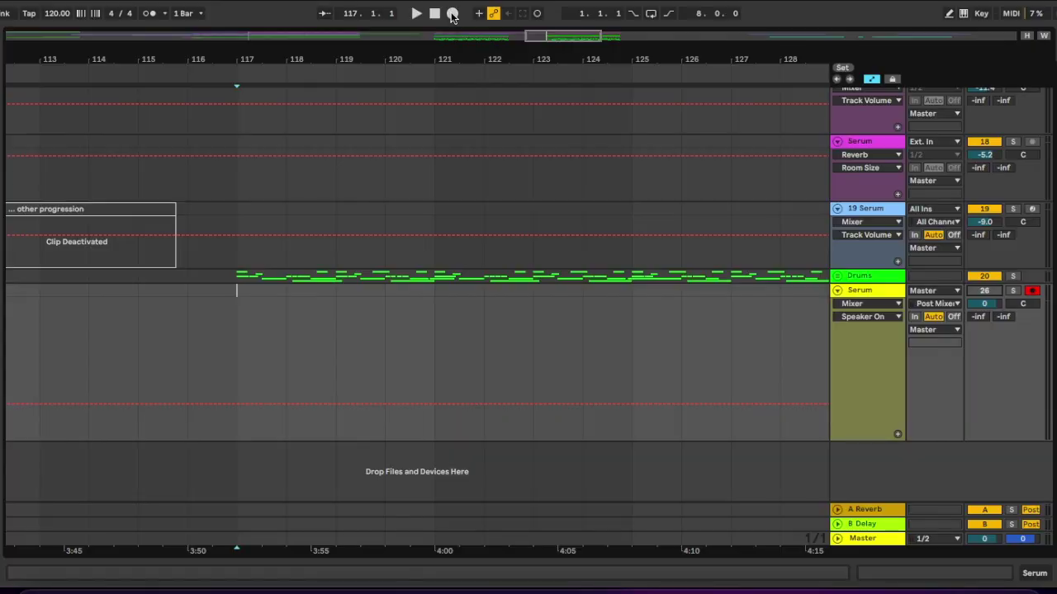
Step: Record the master output from bar 117 onto the armed yellow Serum audio track, and play back the resulting clip in solo
click(452, 13)
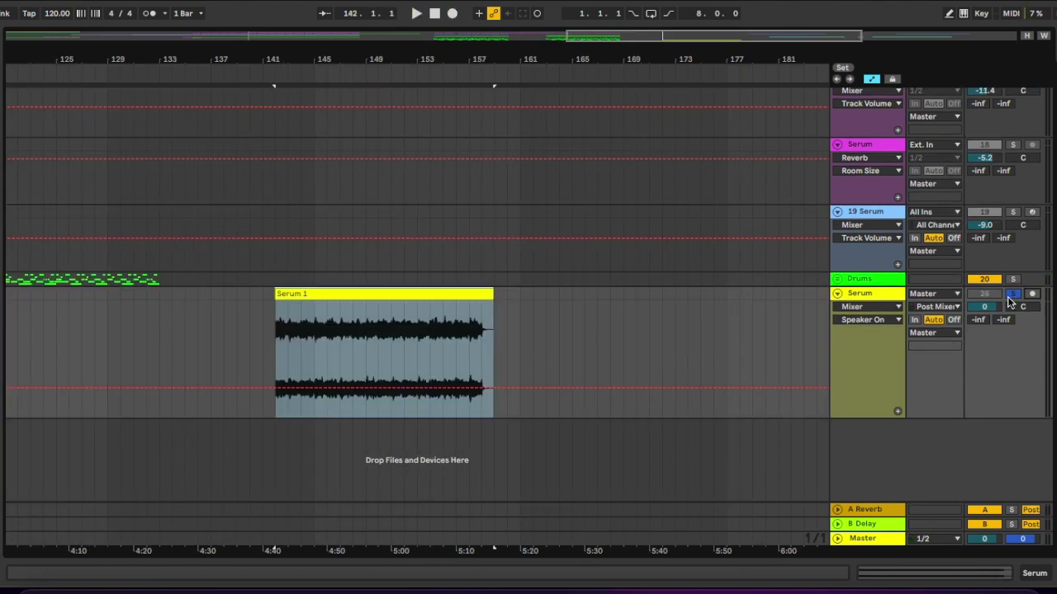
key(space)
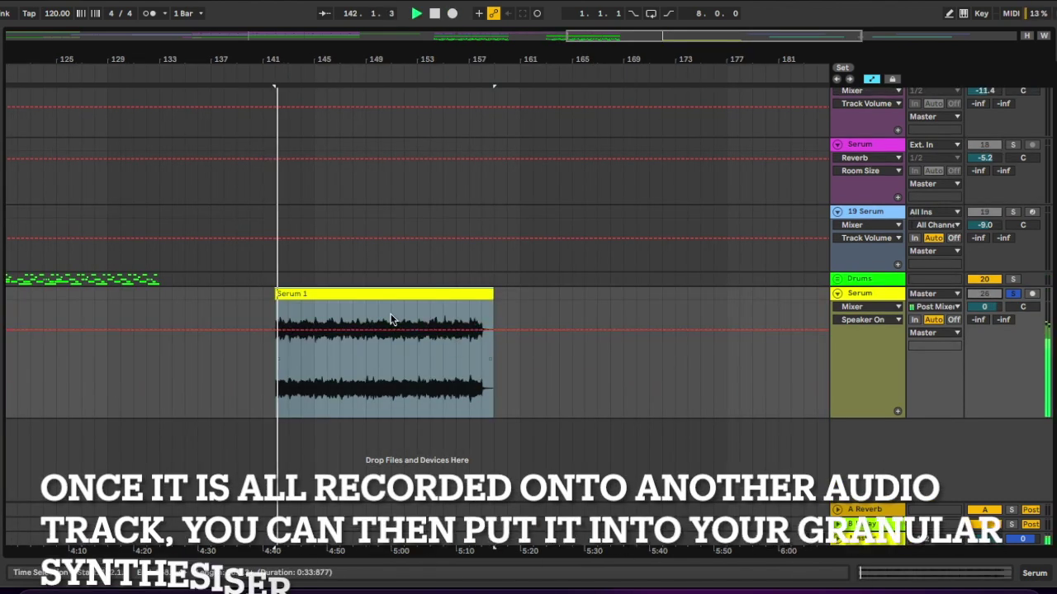
scroll(391, 320, up, 3)
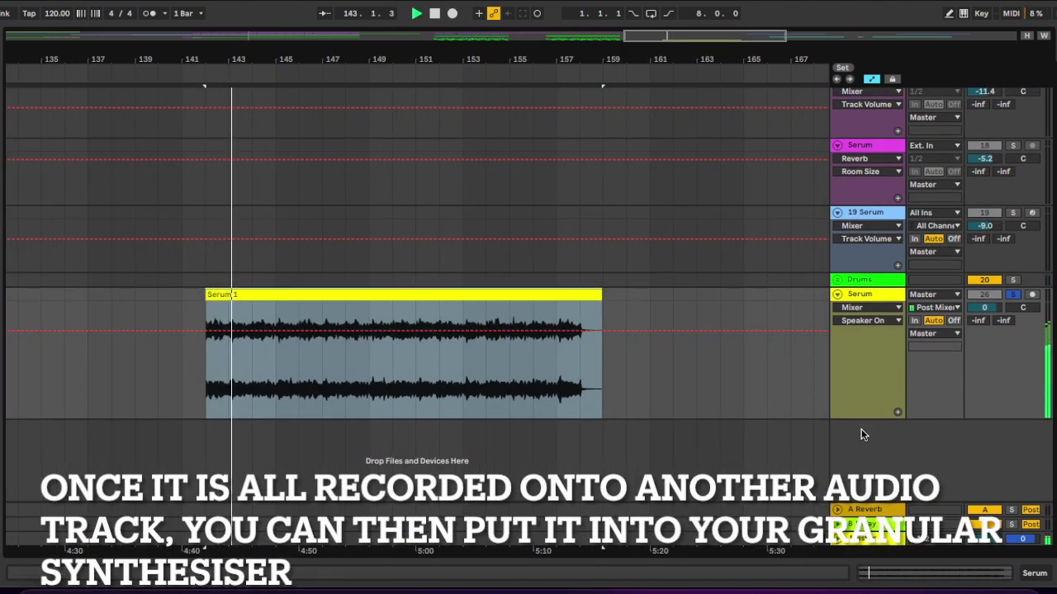
key(space)
Step: Load Quanta on a new MIDI track, put the recorded Serum 1 clip into it as the sample and close its window
key(ctrl+shift+t)
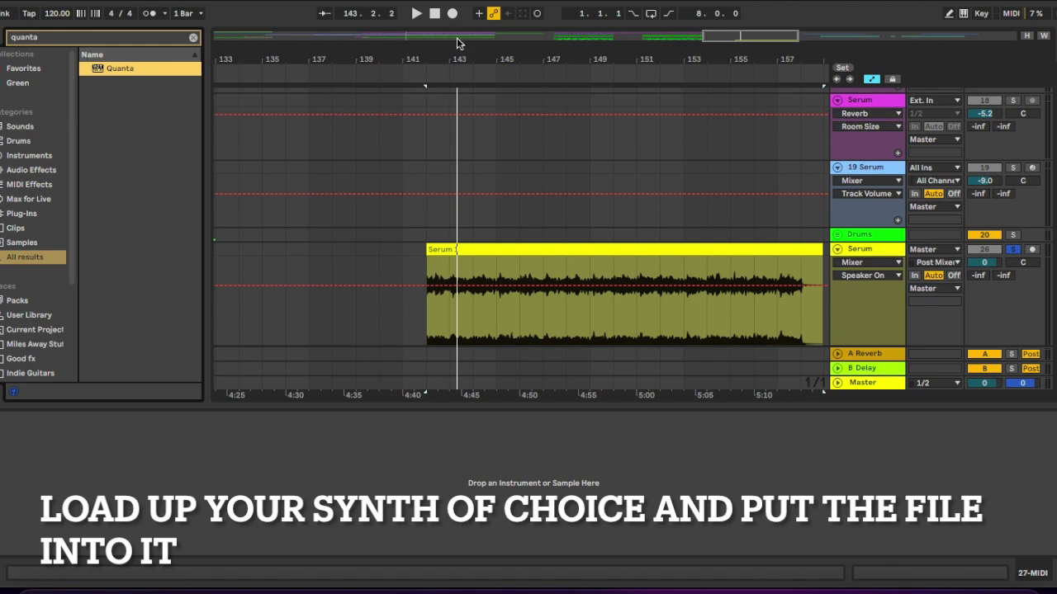
key(Return)
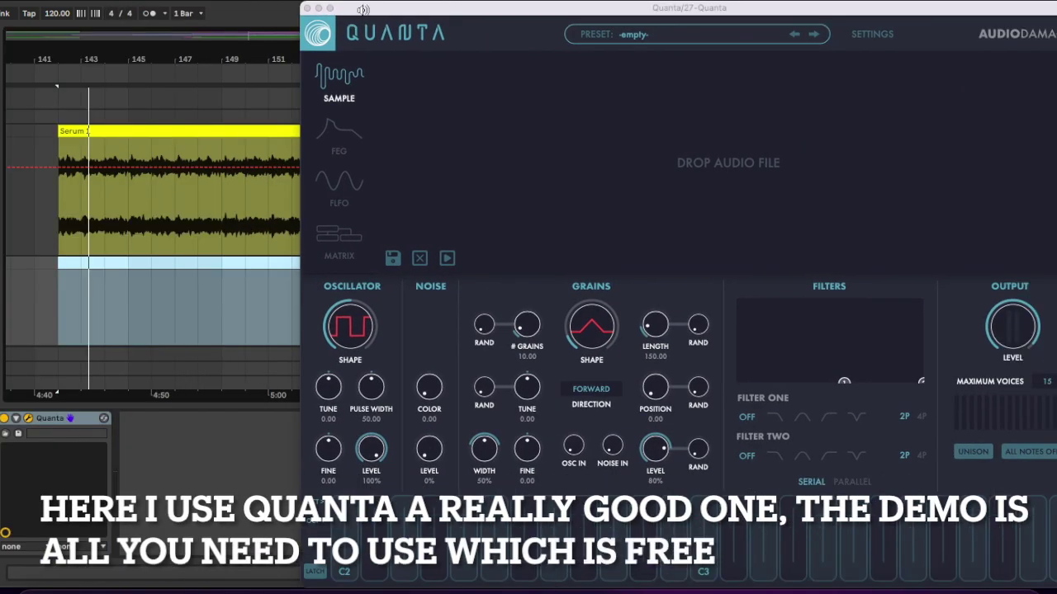
drag(368, 17, 368, 2)
drag(212, 130, 462, 124)
click(310, 1)
Step: Create a MIDI clip on the Quanta track from bar 142 to bar 161 and fill its whole length with one C3 note
scroll(264, 227, down, 3)
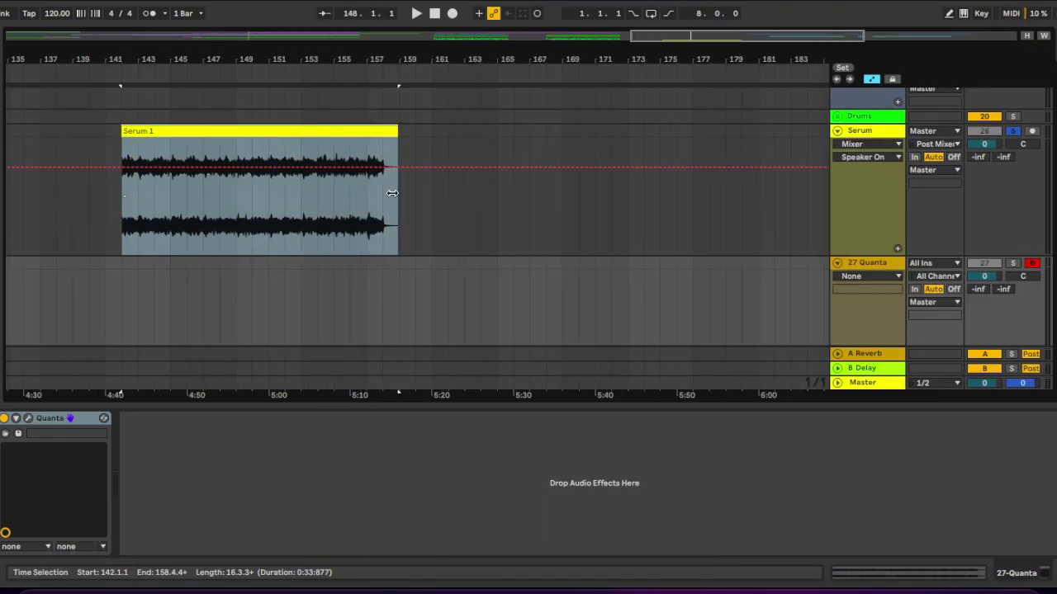
click(268, 130)
key(plus)
key(plus)
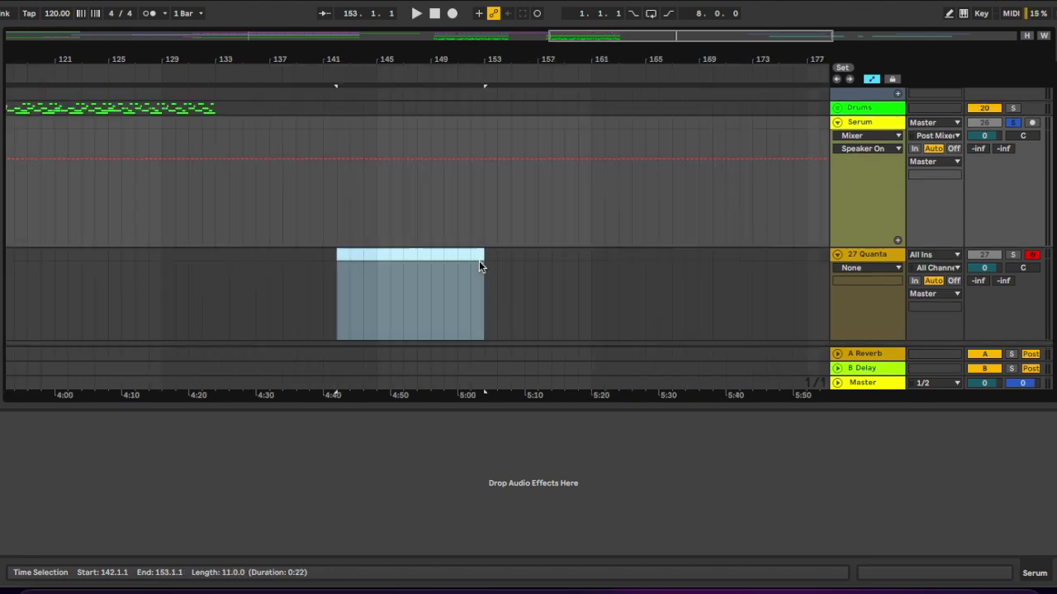
drag(478, 261, 587, 272)
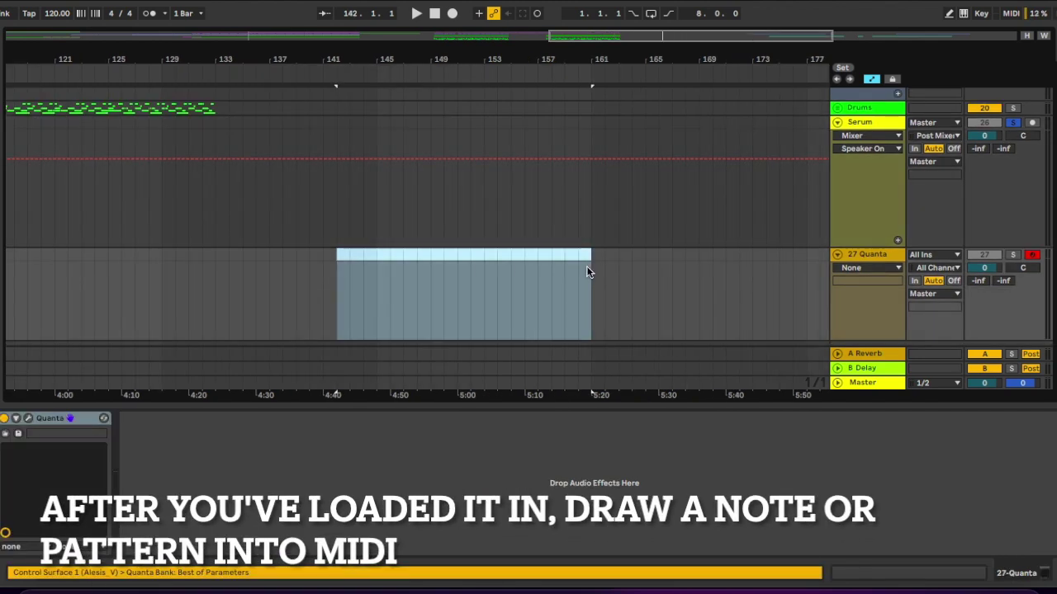
double_click(586, 266)
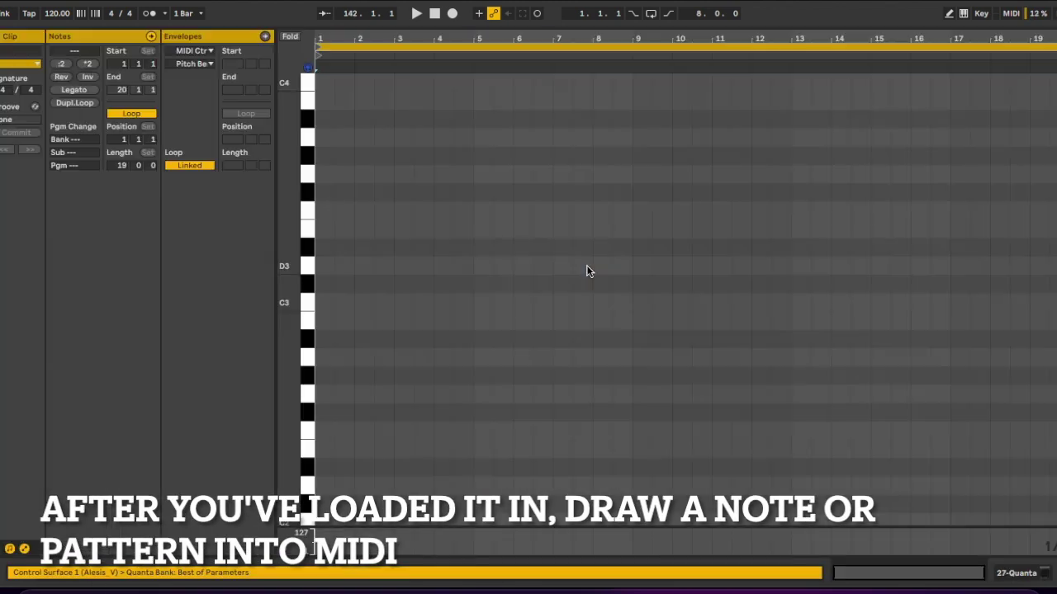
double_click(322, 306)
drag(334, 303, 1056, 396)
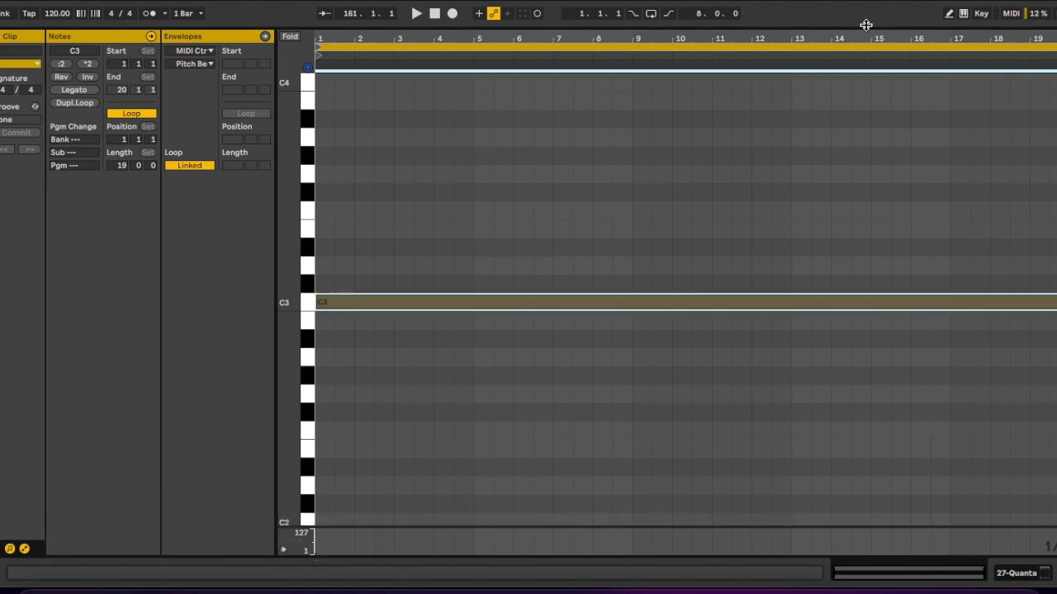
Step: Solo the Quanta track and play the new MIDI clip, keeping the track's devices in view
drag(866, 24, 748, 166)
click(1011, 383)
key(plus)
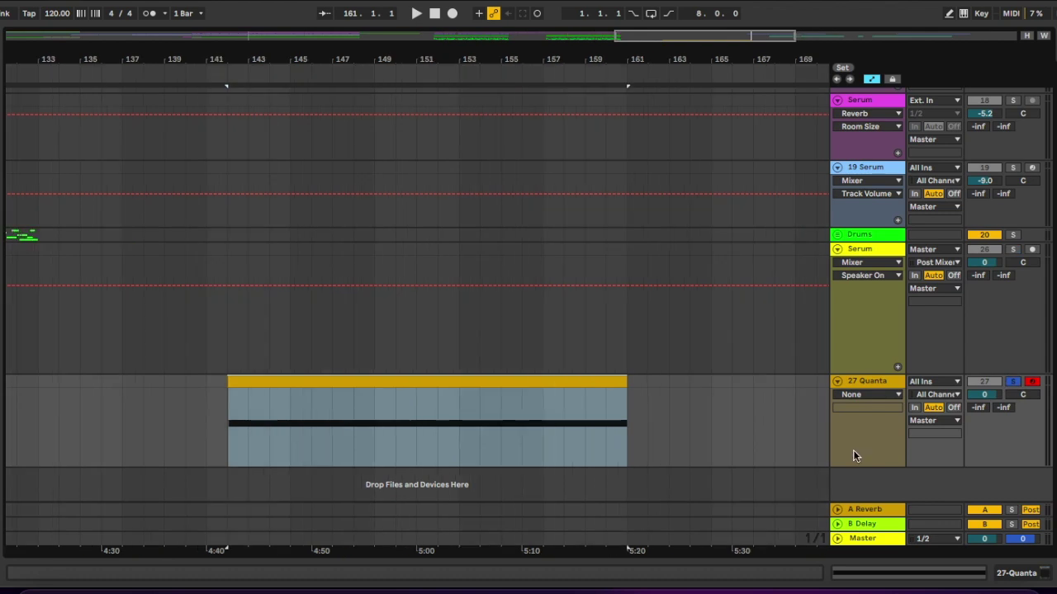
key(space)
double_click(897, 381)
scroll(675, 306, down, 2)
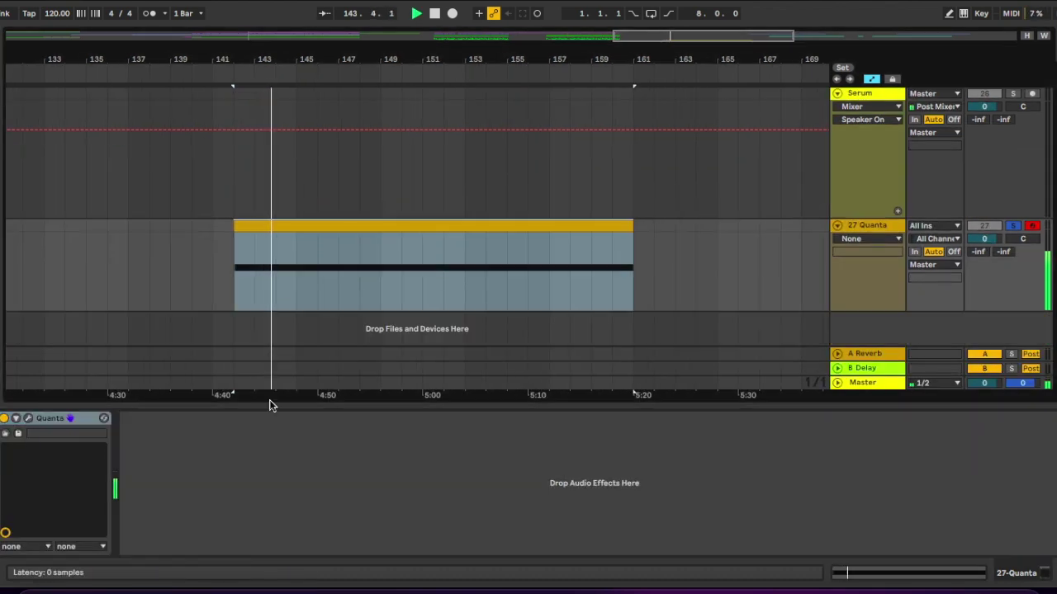
Step: In Quanta, set the oscillator level to 0%, grain width and level to 100%, a smoother grain shape, 13 grains and length 137
click(28, 418)
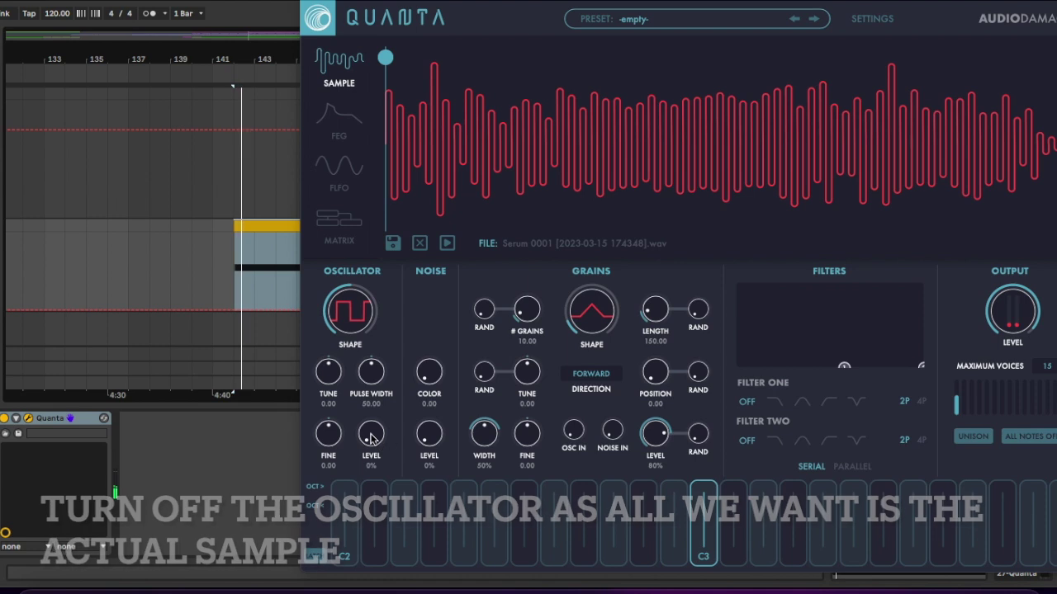
drag(486, 437, 484, 295)
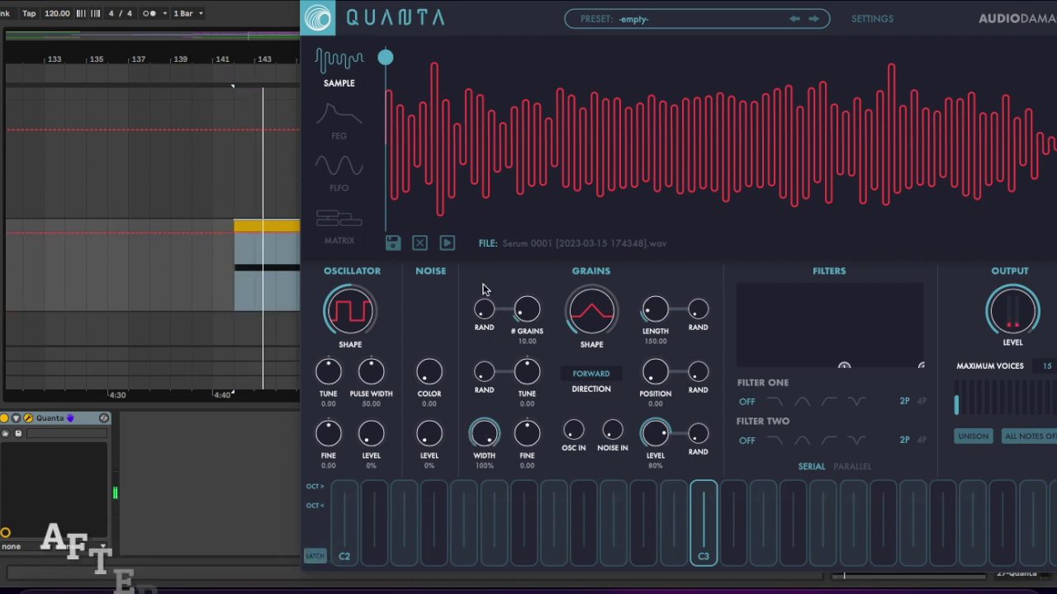
drag(583, 285, 584, 260)
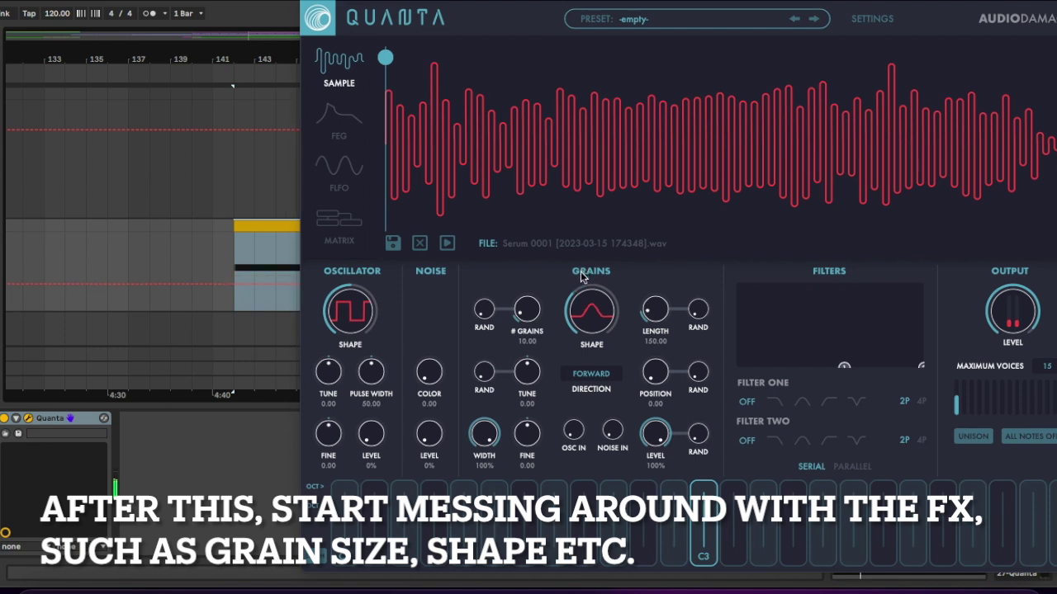
drag(526, 309, 526, 295)
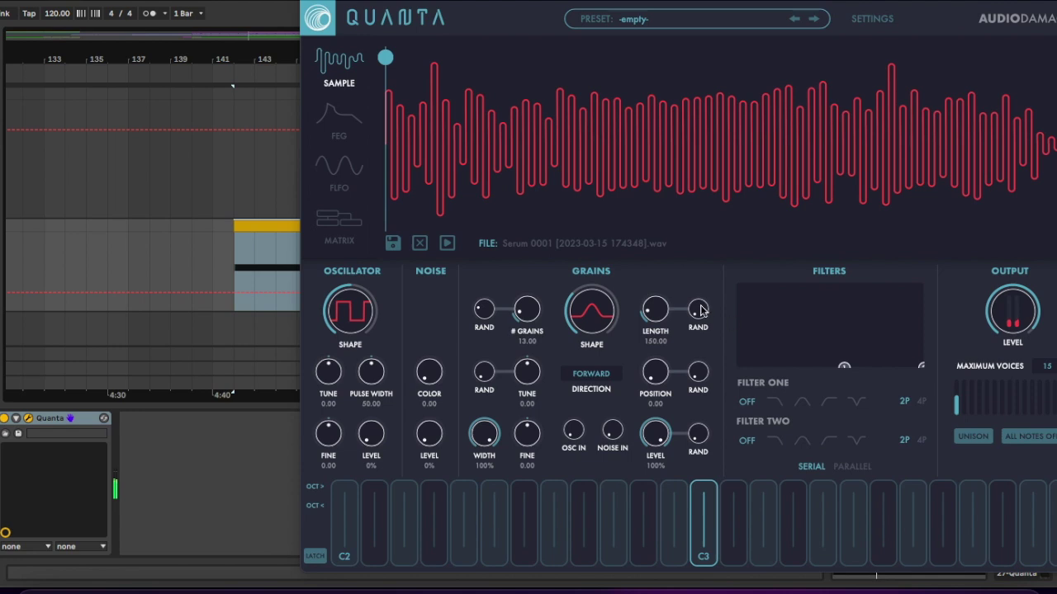
drag(654, 316, 654, 311)
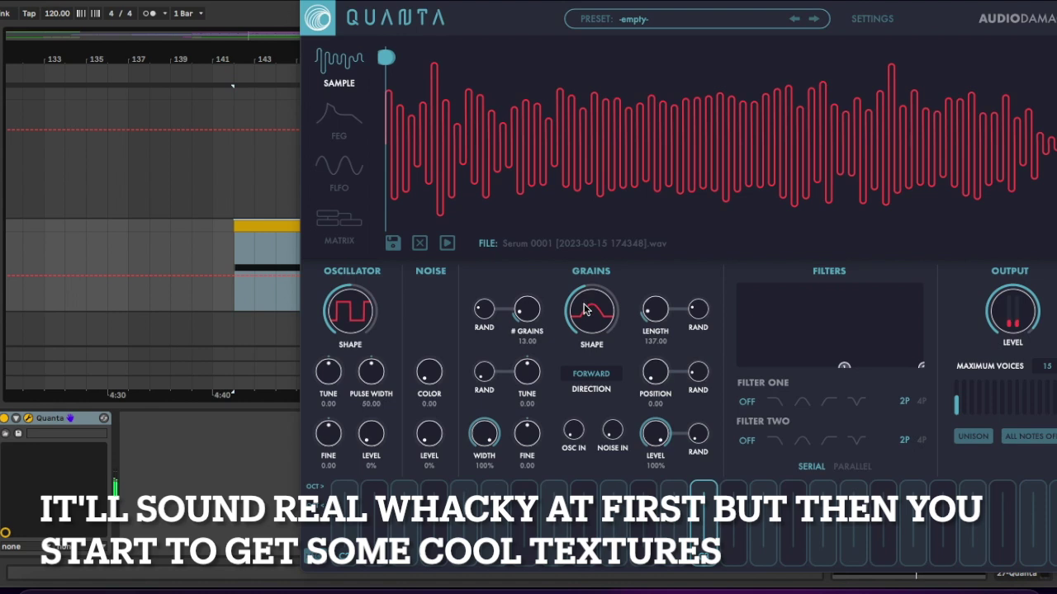
Step: Set Quanta's grain direction to Random and sweep the source position through the sample to about 0.78 during playback
drag(386, 58, 415, 63)
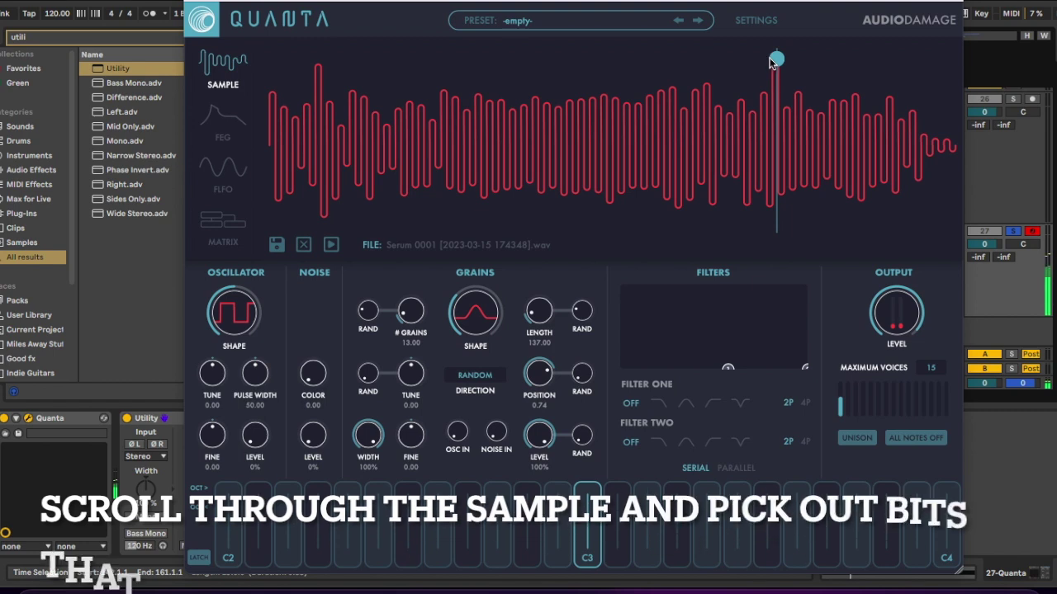
drag(783, 59, 776, 62)
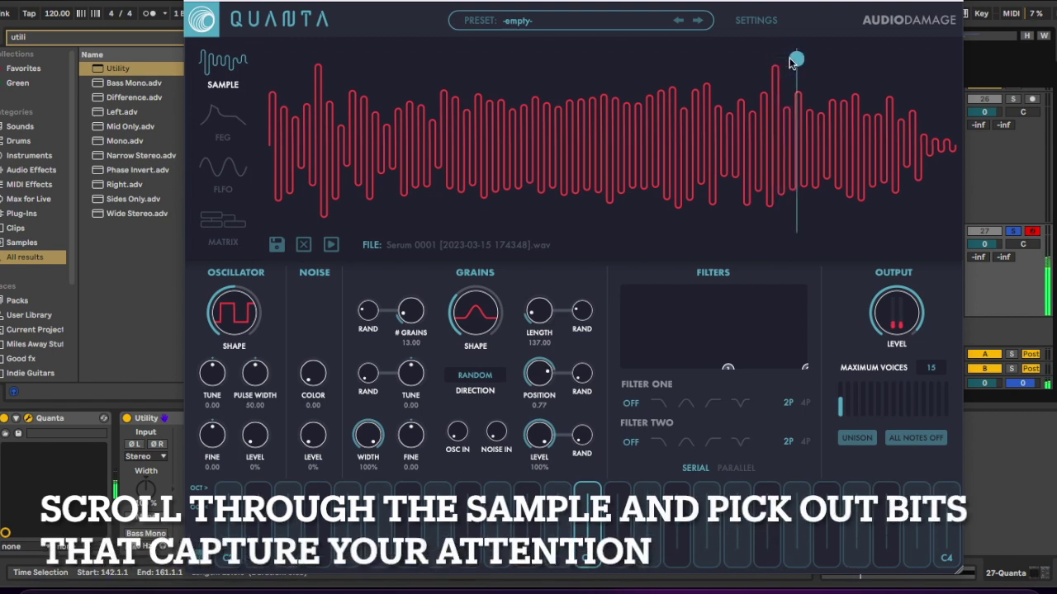
drag(800, 62, 814, 64)
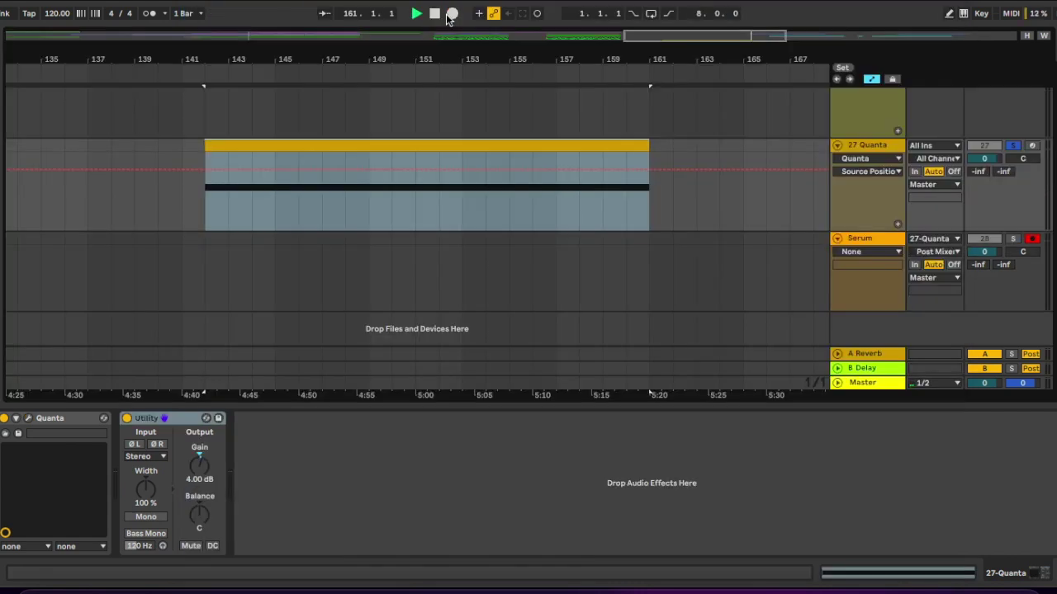
Step: Record the Quanta output from bar 142 onto the armed orange Serum audio track while moving the source position back and forth
click(28, 419)
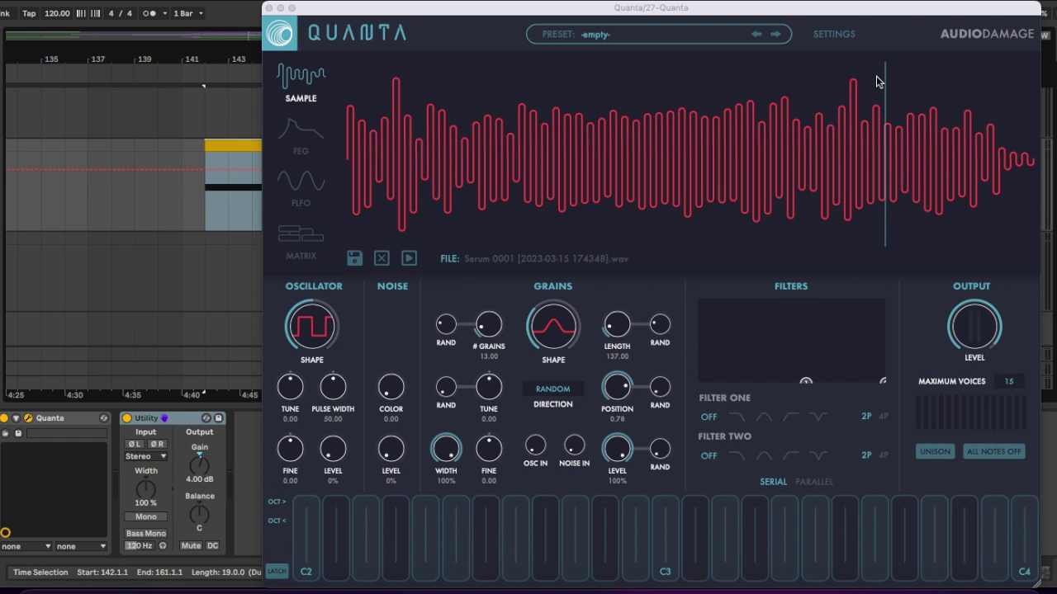
key(F9)
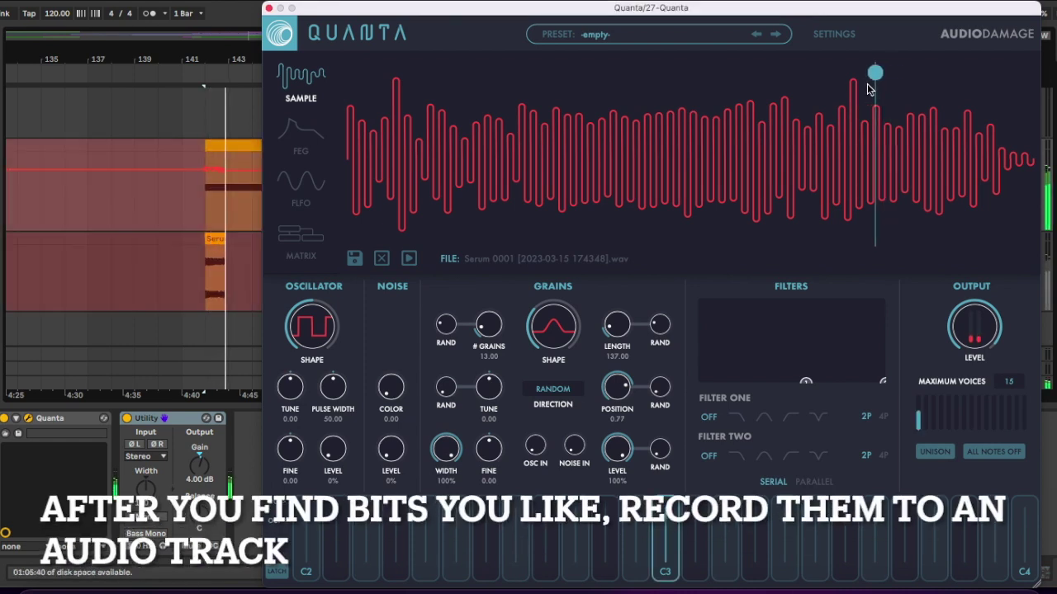
drag(843, 83, 871, 91)
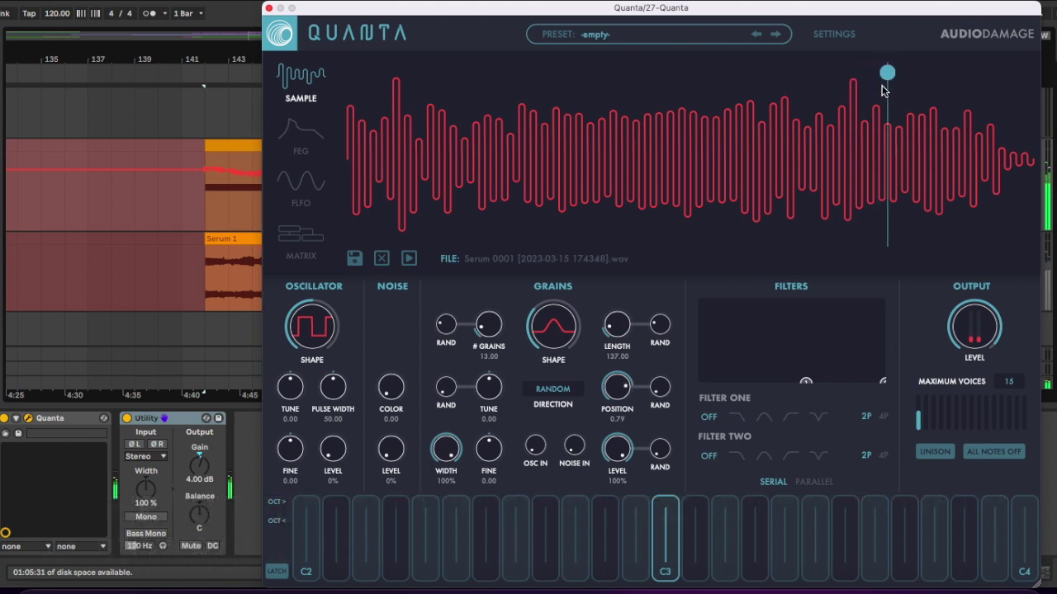
drag(901, 85, 922, 85)
mouse_move(923, 85)
mouse_down()
mouse_move(973, 83)
mouse_move(848, 97)
mouse_up()
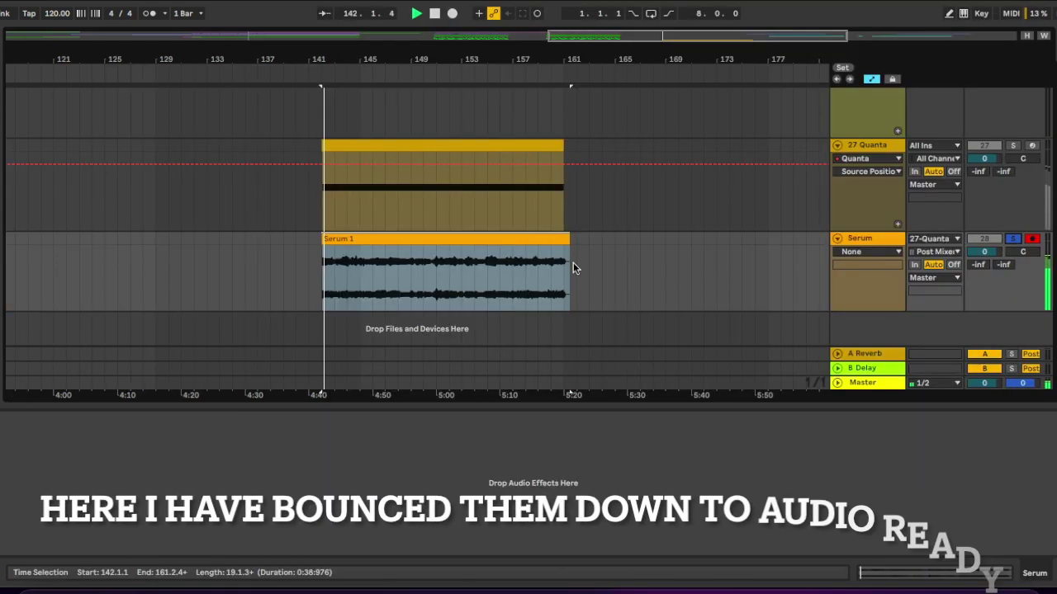
Step: Audition the bounced orange Serum clip from several points between bars 144 and 160
click(412, 273)
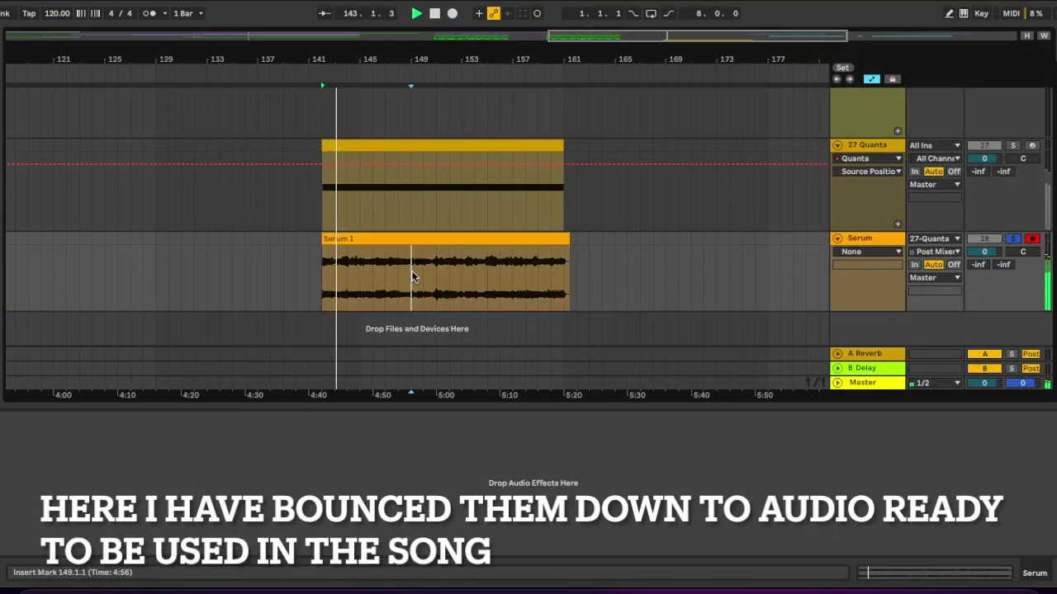
key(space)
key(space)
scroll(420, 264, up, 3)
click(516, 262)
key(space)
key(space)
click(651, 264)
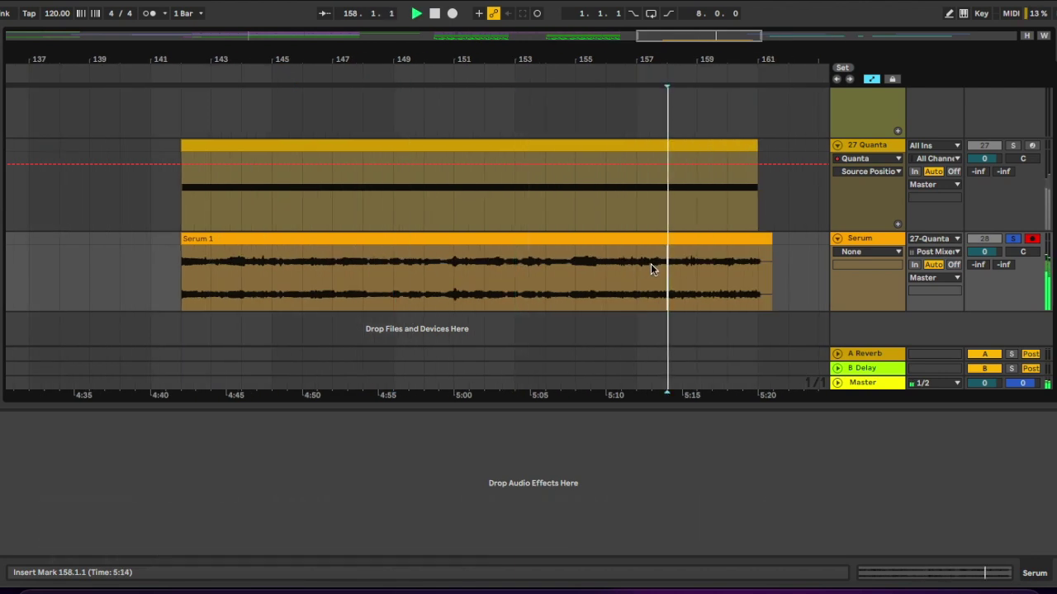
click(733, 262)
scroll(445, 267, down, 3)
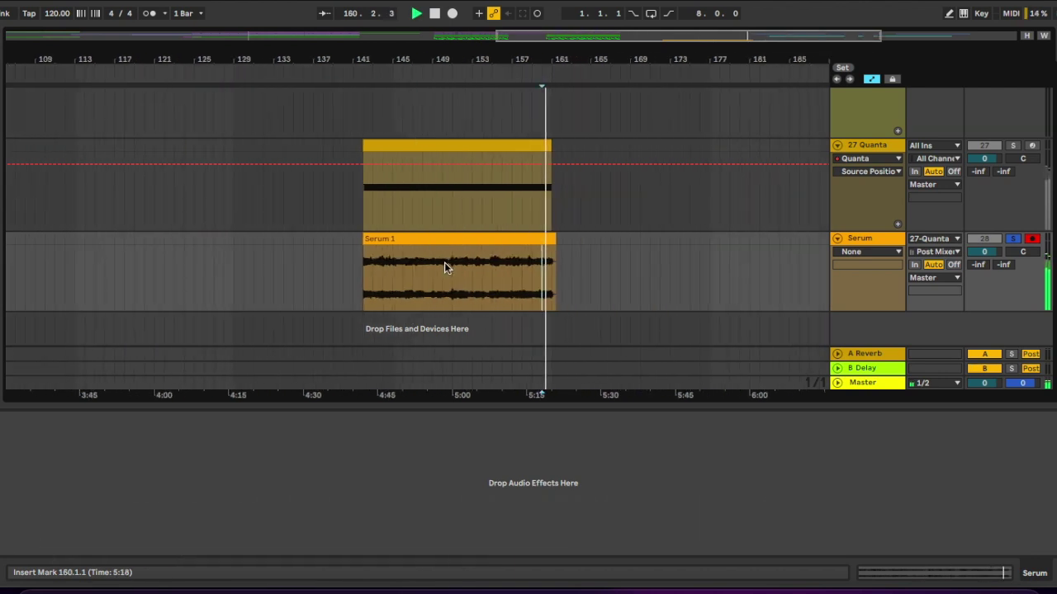
click(385, 266)
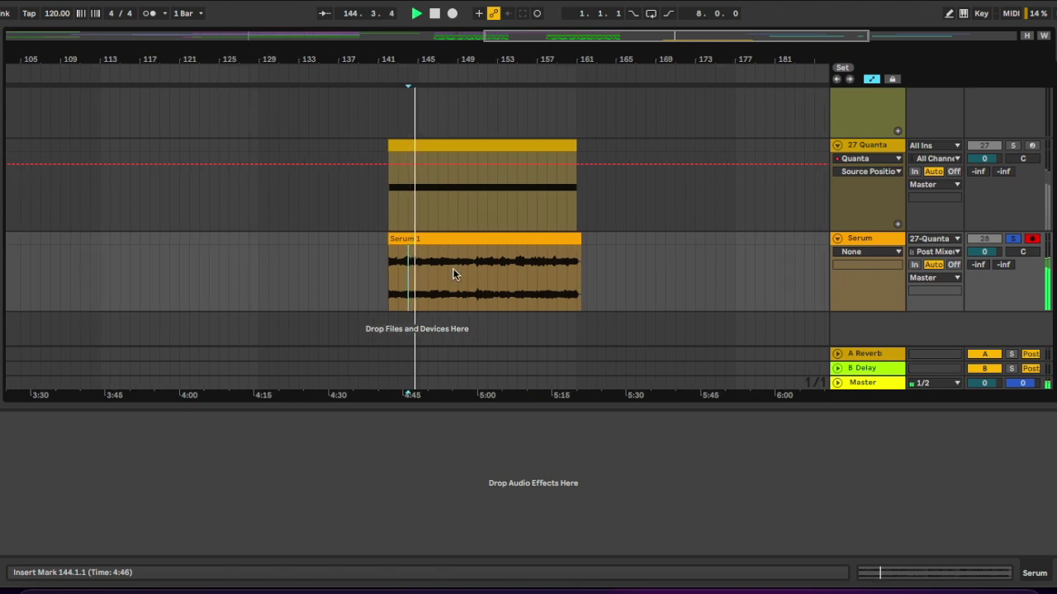
scroll(455, 273, up, 2)
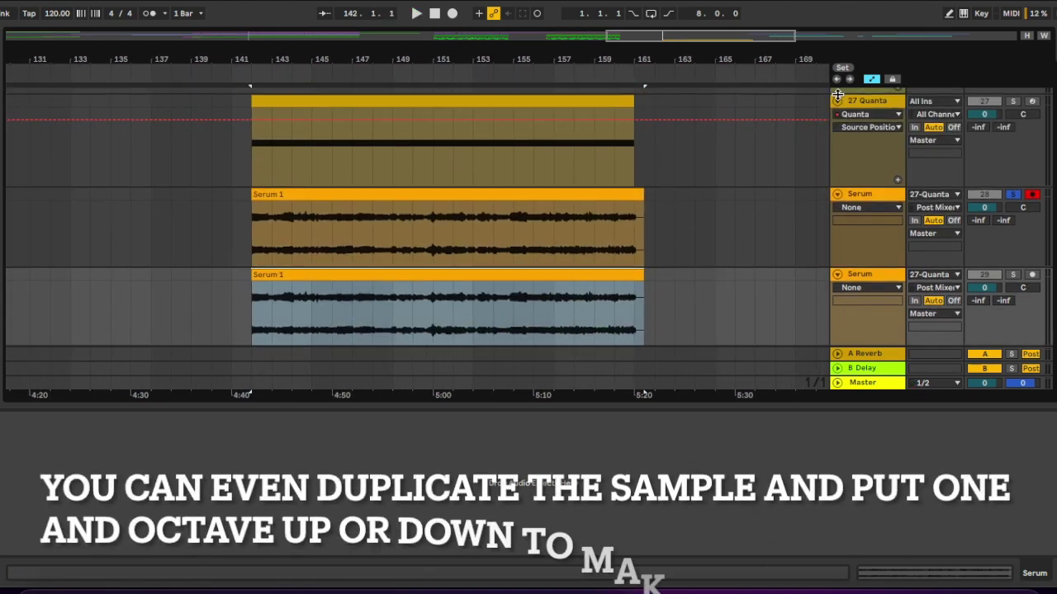
Step: Fold the Quanta track, then set the duplicated Serum clip's warp mode to Complex and transpose it by one octave (12 st)
click(838, 100)
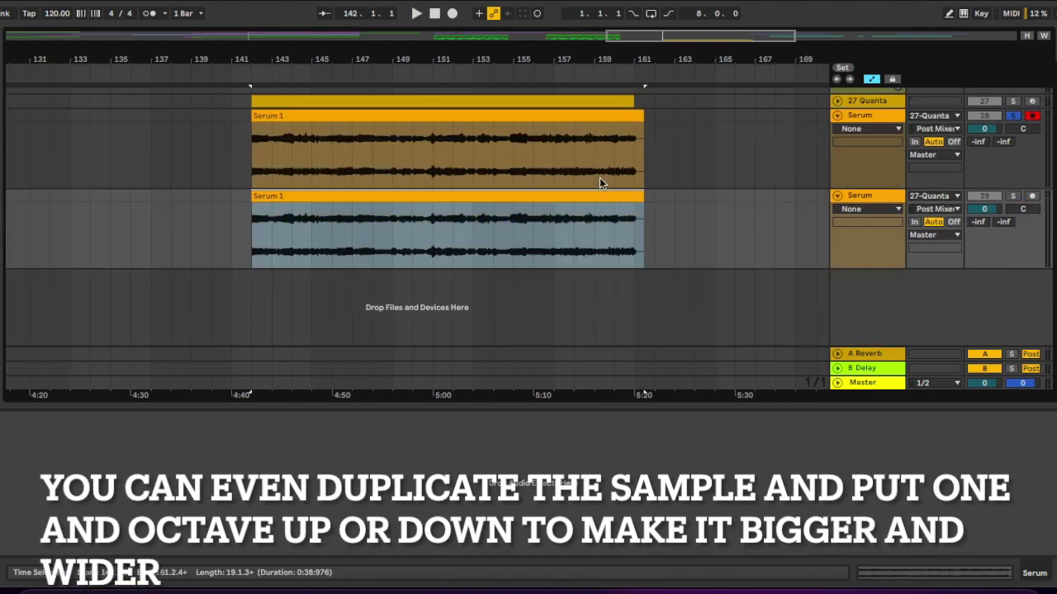
scroll(600, 177, left, 2)
scroll(557, 200, right, 2)
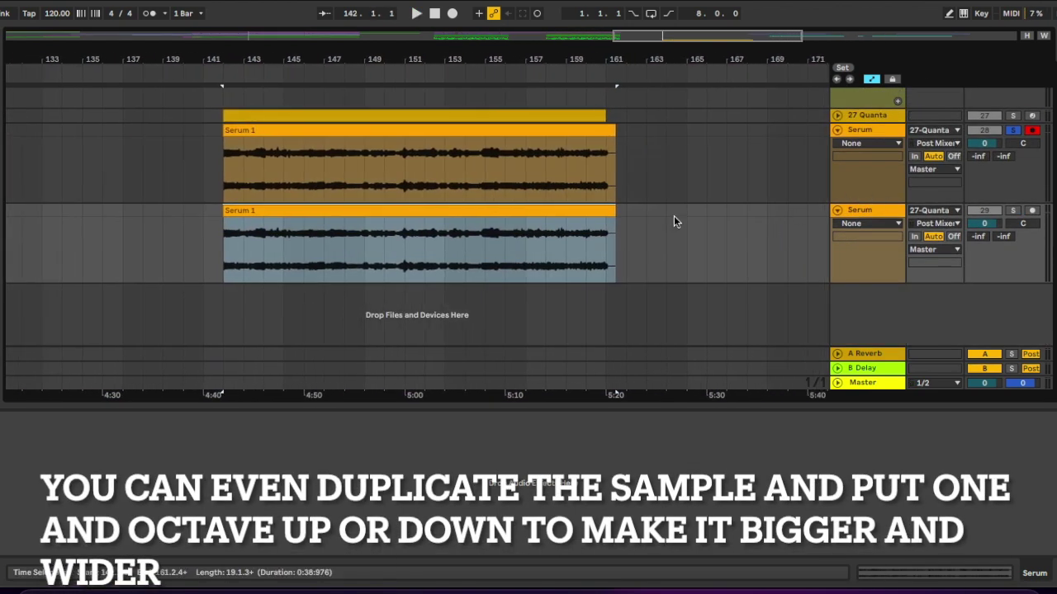
double_click(566, 218)
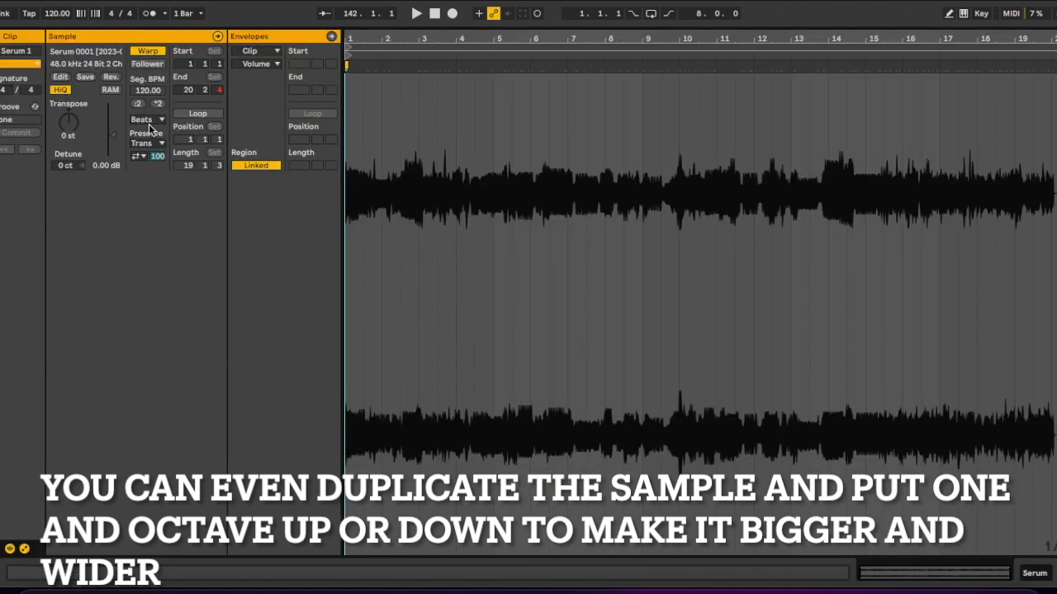
click(148, 121)
click(149, 178)
click(68, 118)
drag(68, 118, 68, 149)
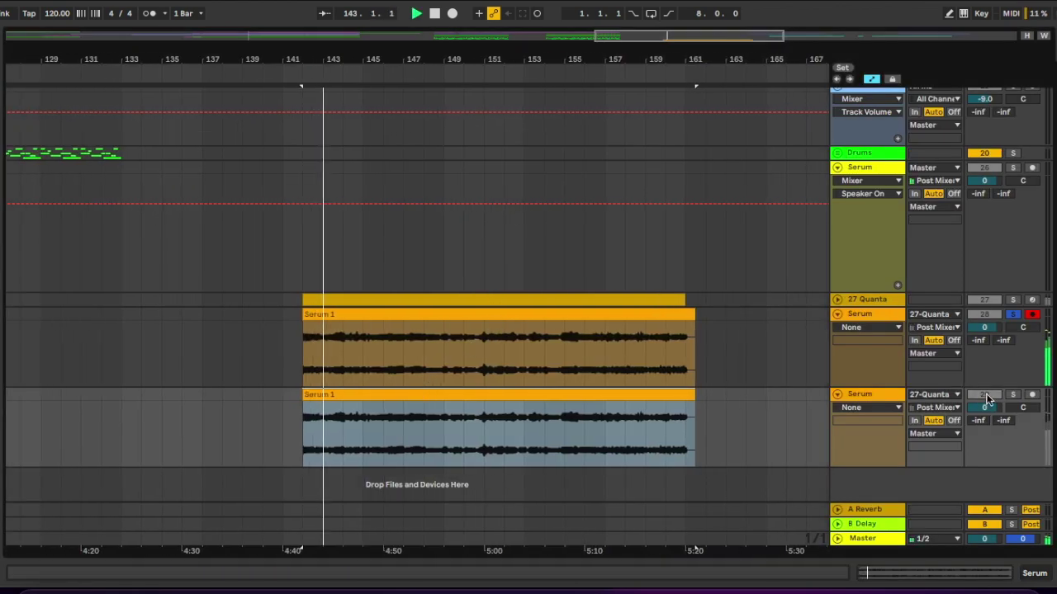
Step: Take the original orange Serum track out of solo and lower the duplicate track's volume to -3.7 dB during playback
click(1014, 316)
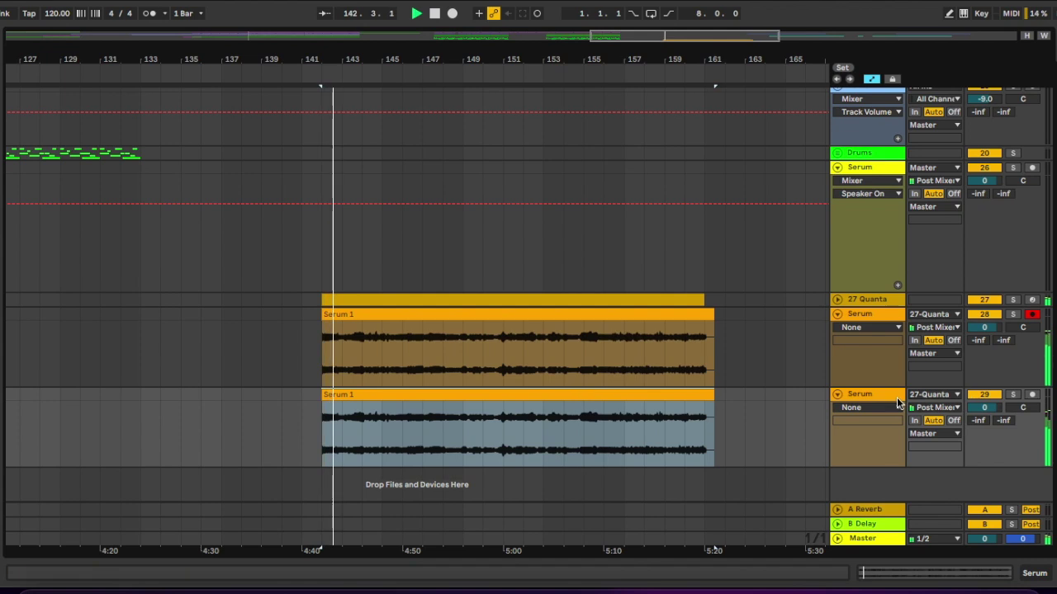
drag(983, 410, 982, 420)
click(708, 359)
scroll(707, 359, up, 15)
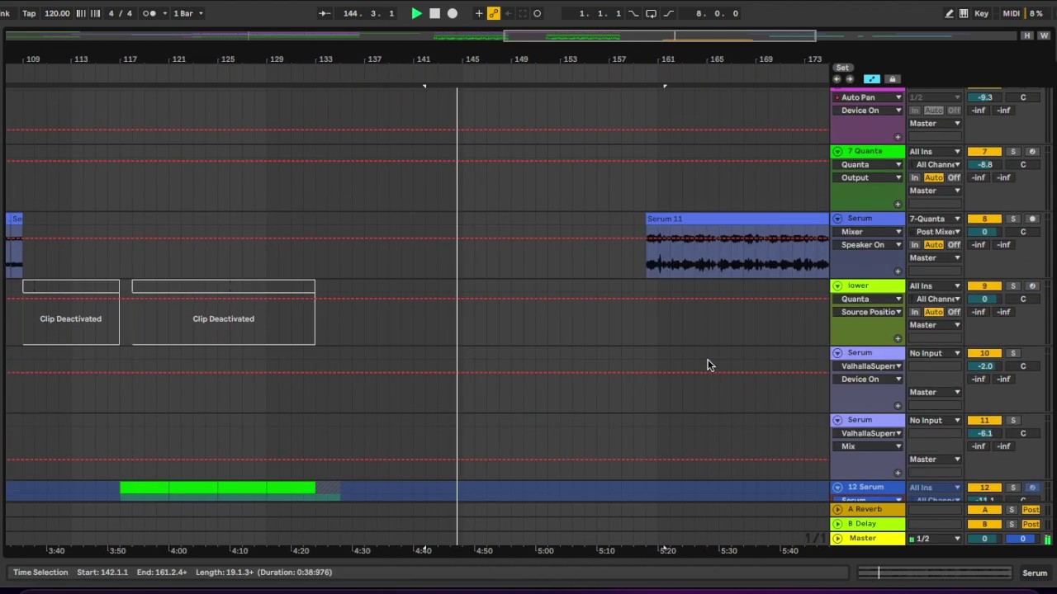
scroll(707, 360, down, 15)
scroll(587, 354, up, 5)
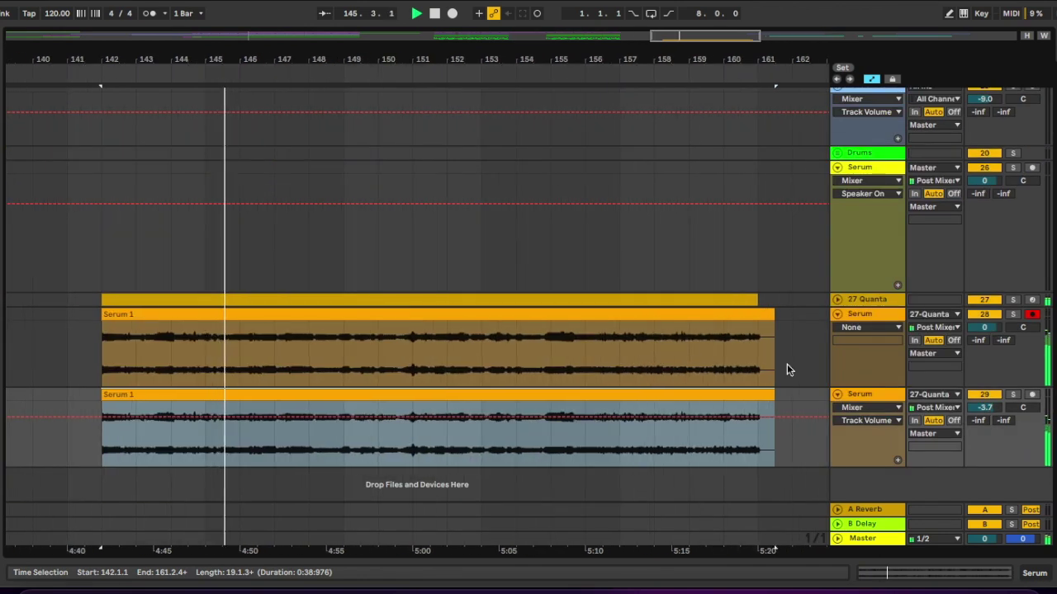
Step: Compare the transposed duplicate with the original bounce by soloing the two orange Serum tracks in turn during playback
scroll(787, 364, left, 1)
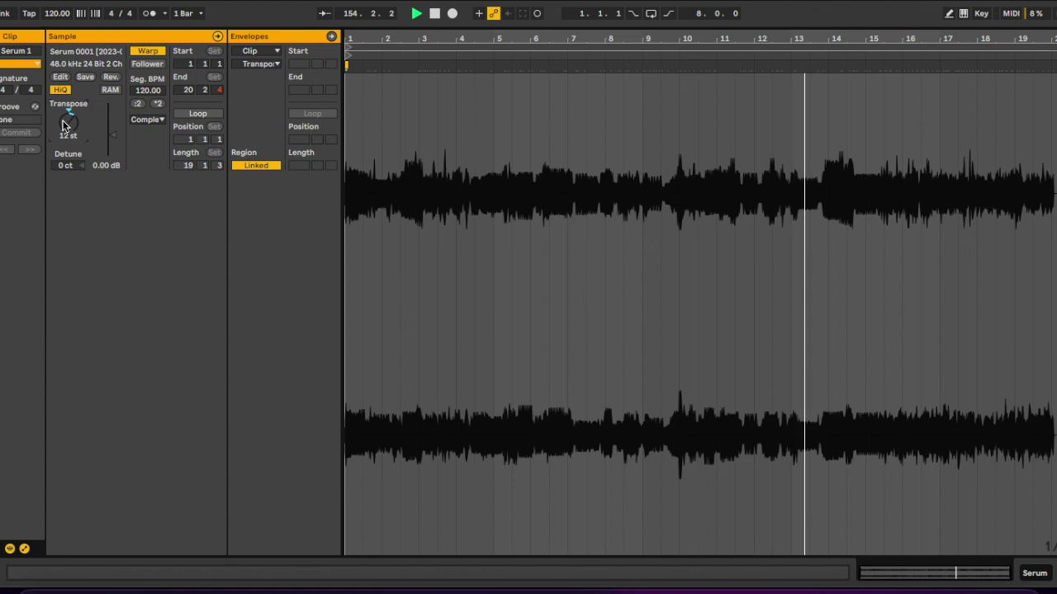
drag(719, 28, 842, 328)
click(1013, 396)
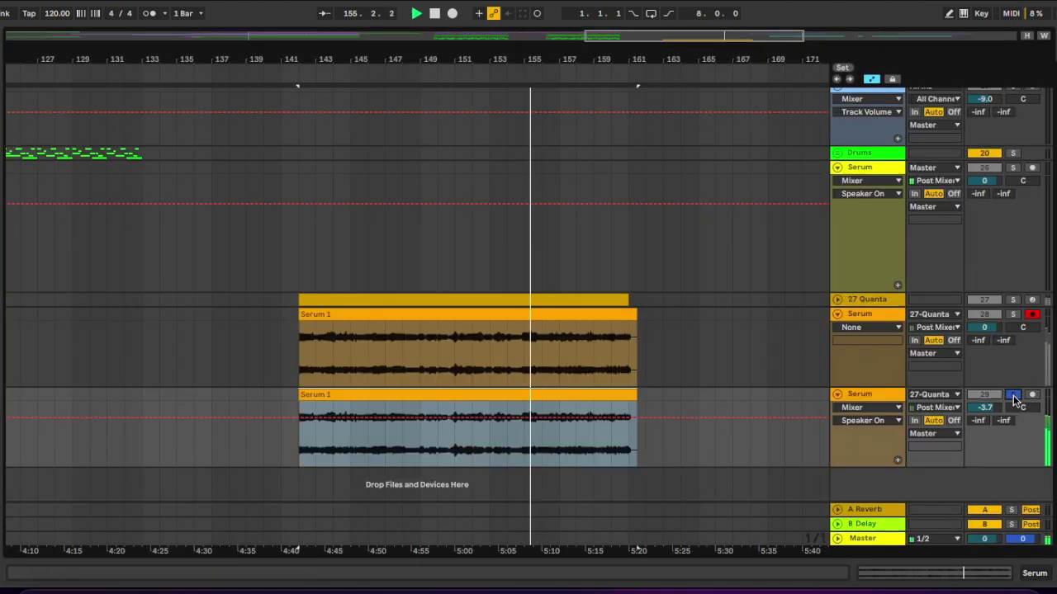
click(1013, 315)
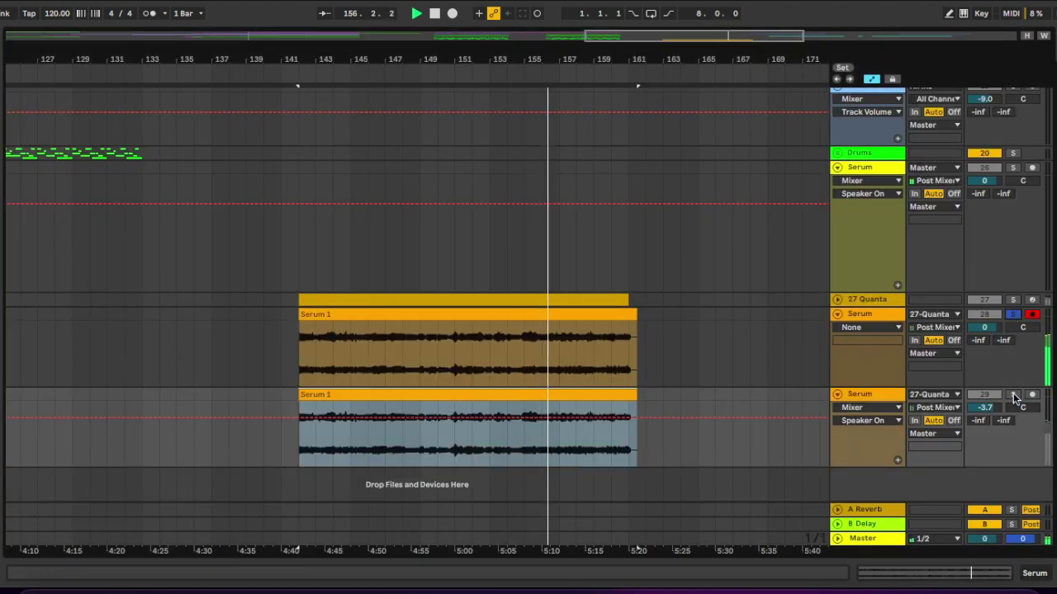
click(1014, 395)
Step: Play the finished granular Serum 3 clips on the purple Serum tracks from bar 15
scroll(546, 411, up, 3)
click(574, 444)
scroll(574, 443, right, 1)
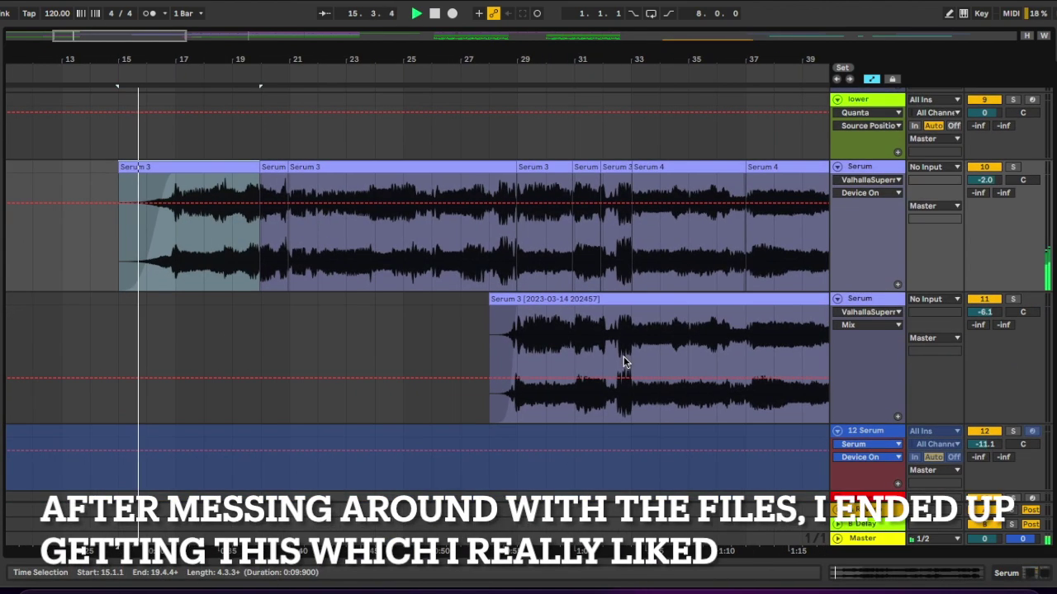
Step: Show the upper purple Serum track's device chain and examine its Valhalla Supermassive reverb settings during playback
double_click(867, 169)
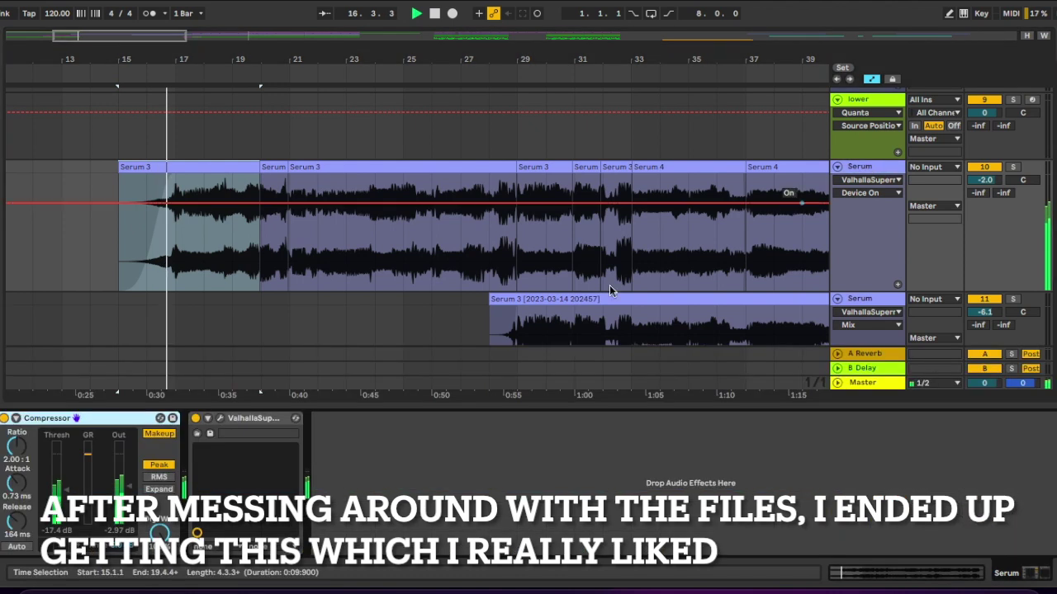
scroll(599, 296, down, 1)
scroll(598, 295, left, 1)
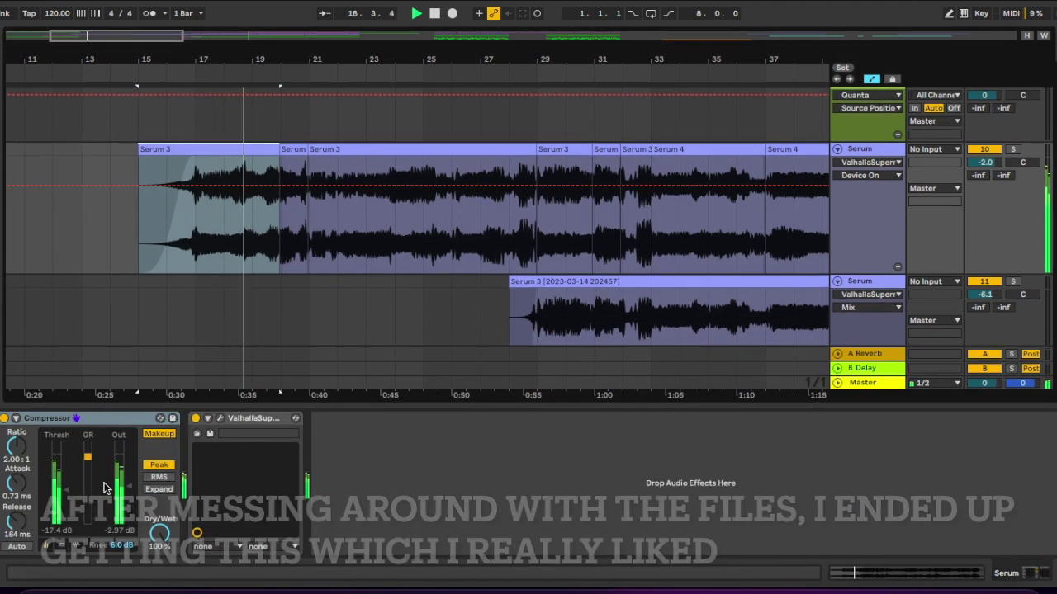
click(220, 420)
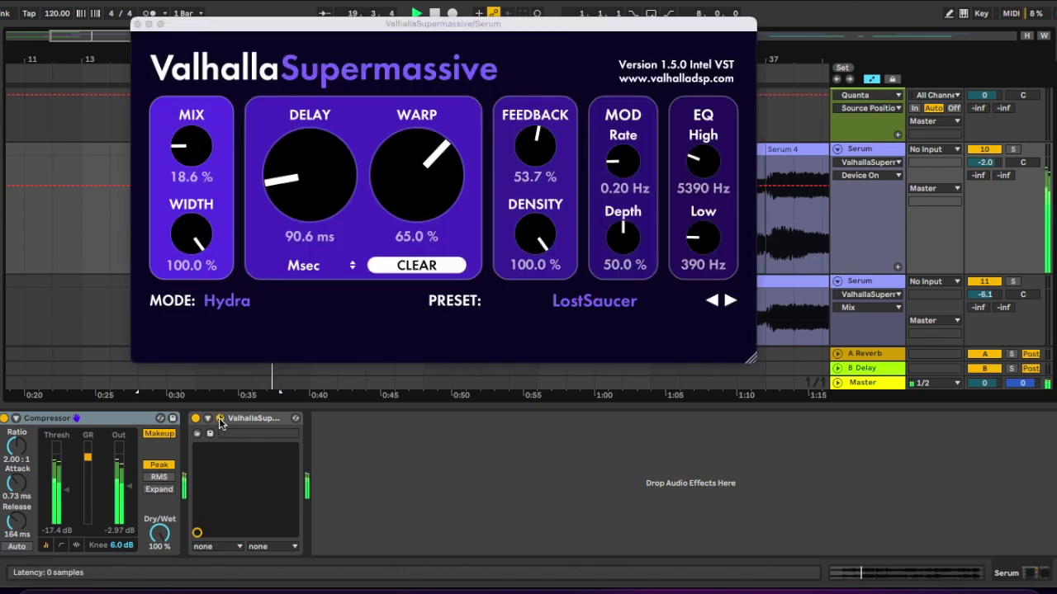
drag(390, 32, 417, 102)
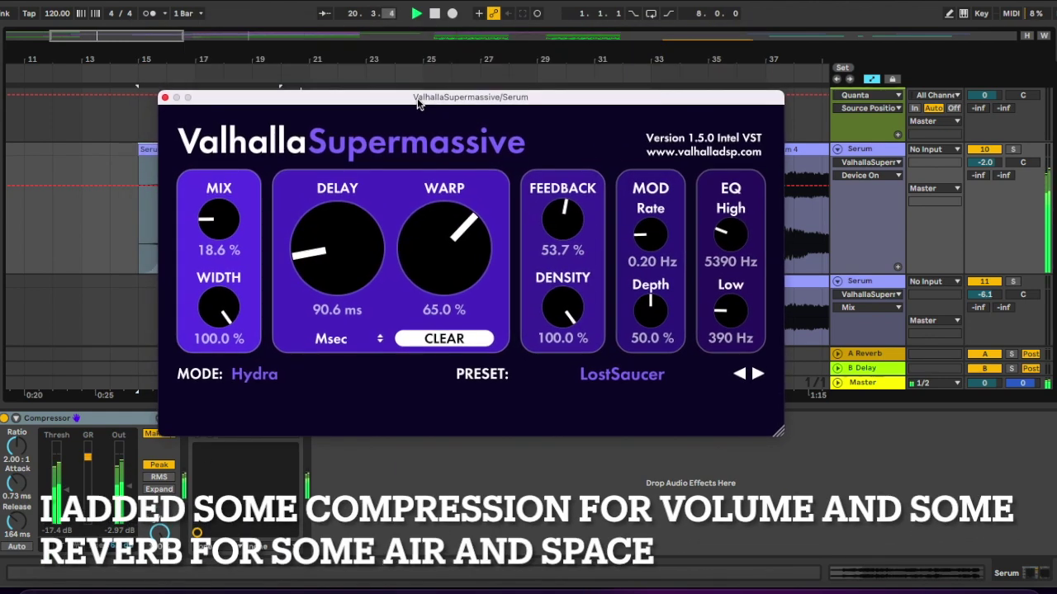
click(165, 98)
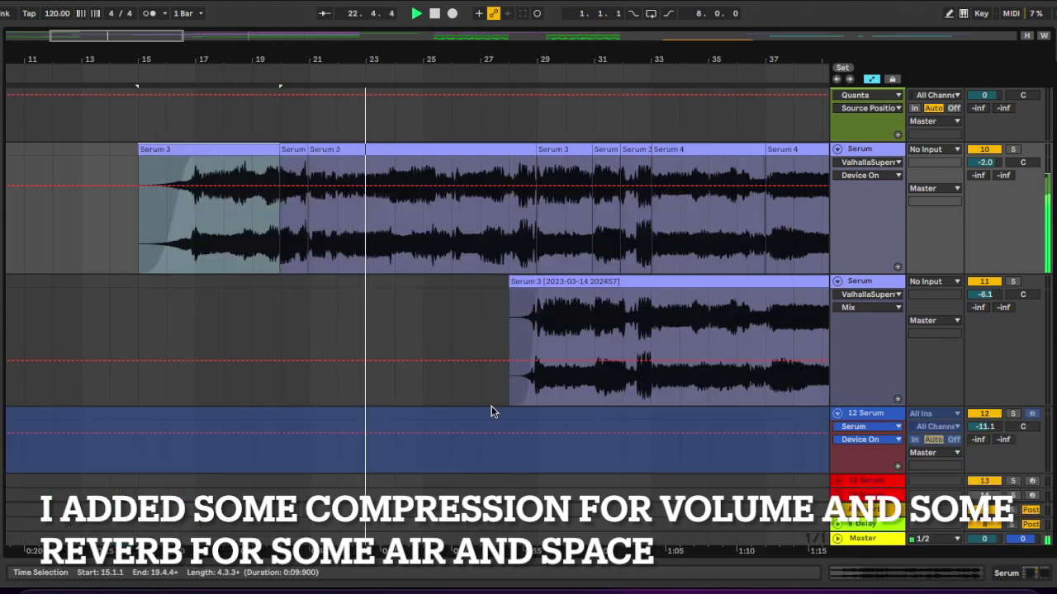
Step: Play through to the second layer at bar 28, show the lower purple Serum track's device chain, and solo that track
scroll(491, 413, right, 5)
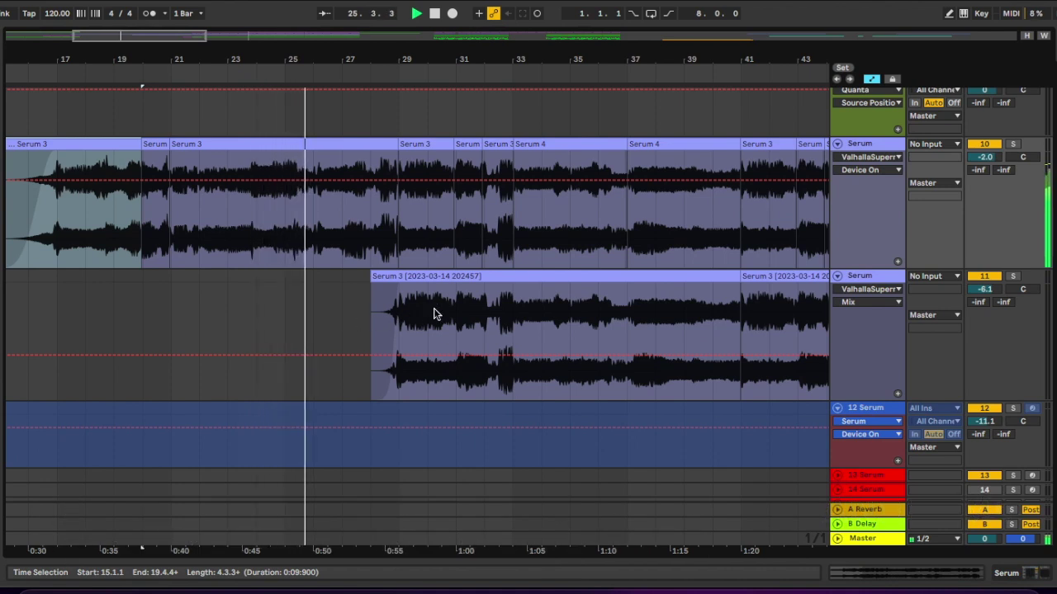
scroll(433, 312, left, 2)
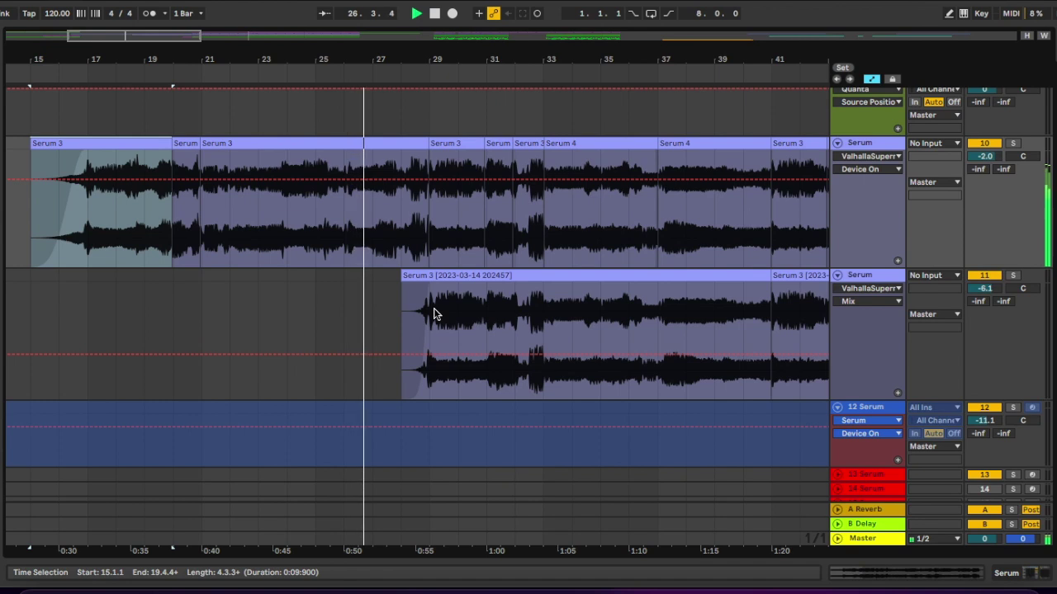
scroll(435, 314, right, 1)
scroll(435, 314, up, 1)
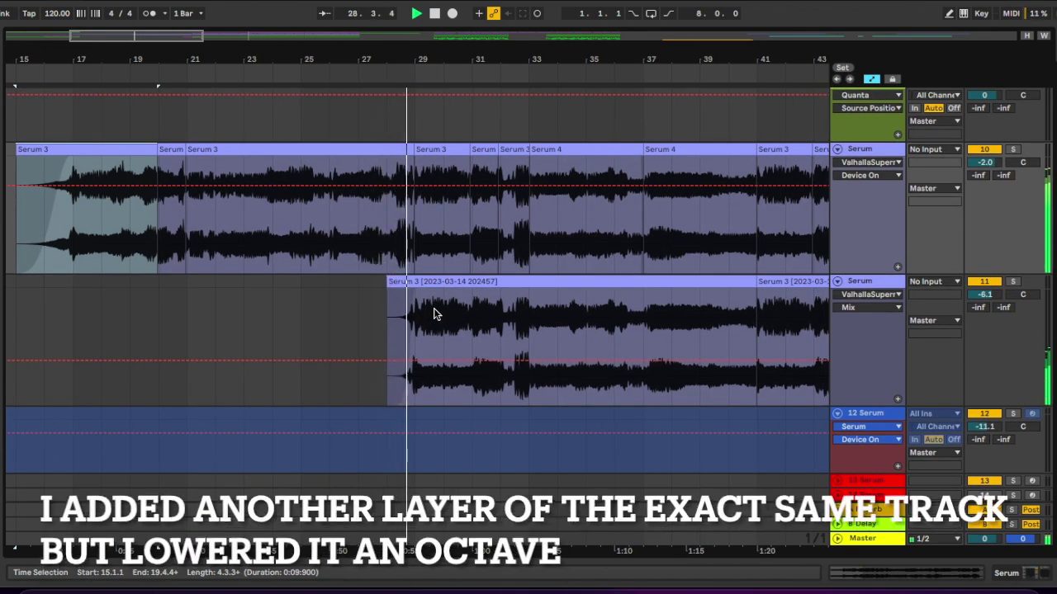
scroll(435, 314, right, 5)
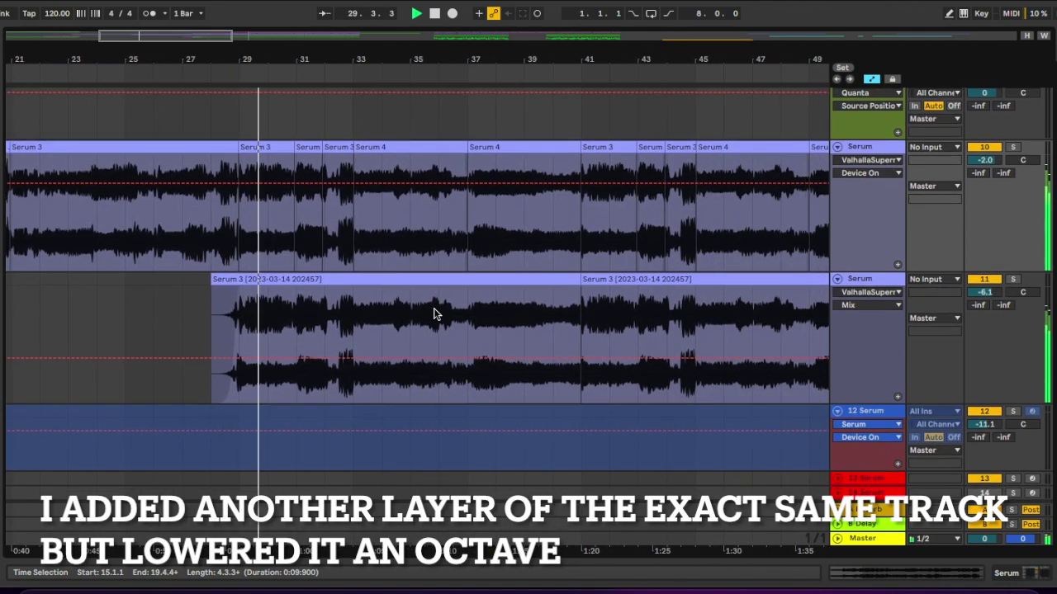
double_click(866, 286)
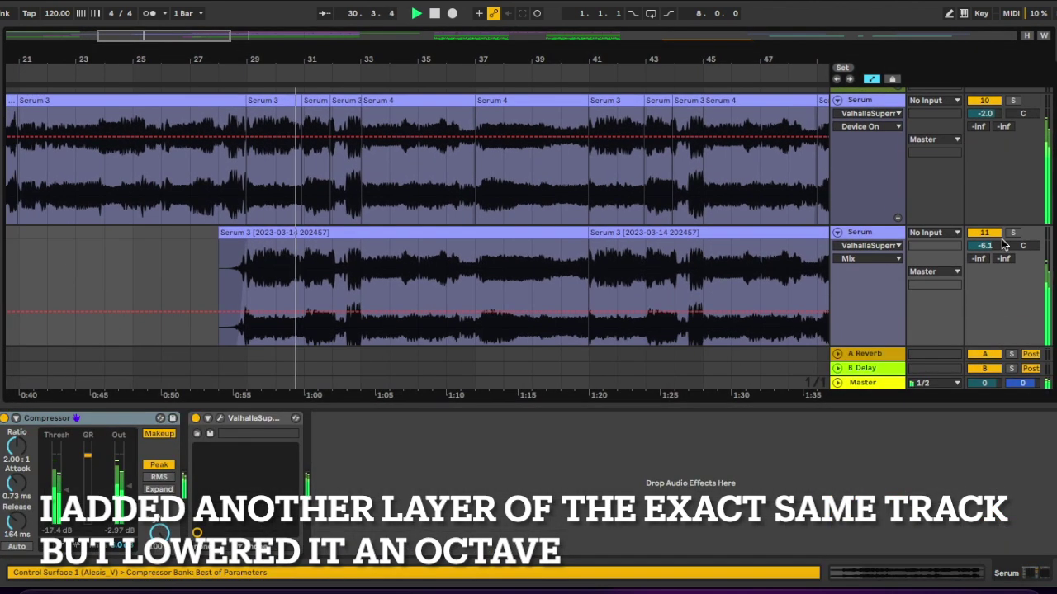
click(877, 237)
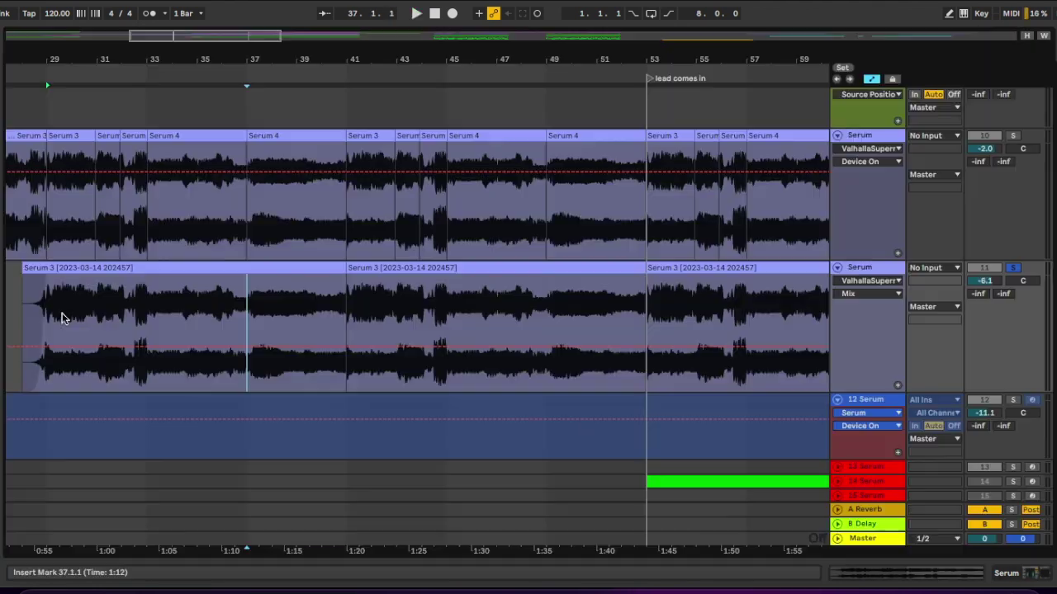
Step: Play the soloed lower layer from bar 28 and set its Valhalla Supermassive mix to 38.1 %
double_click(181, 270)
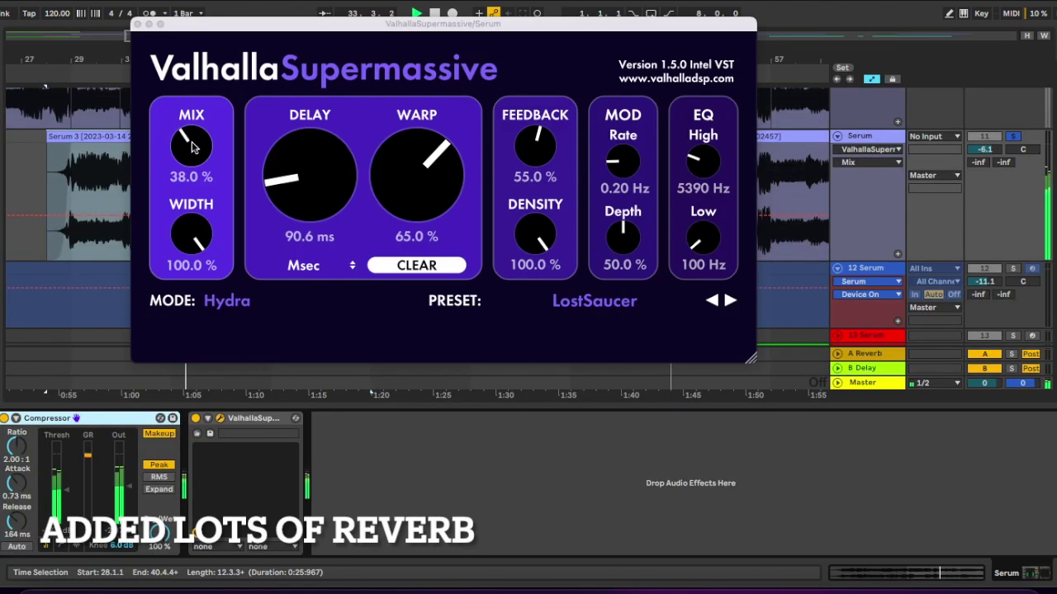
click(190, 146)
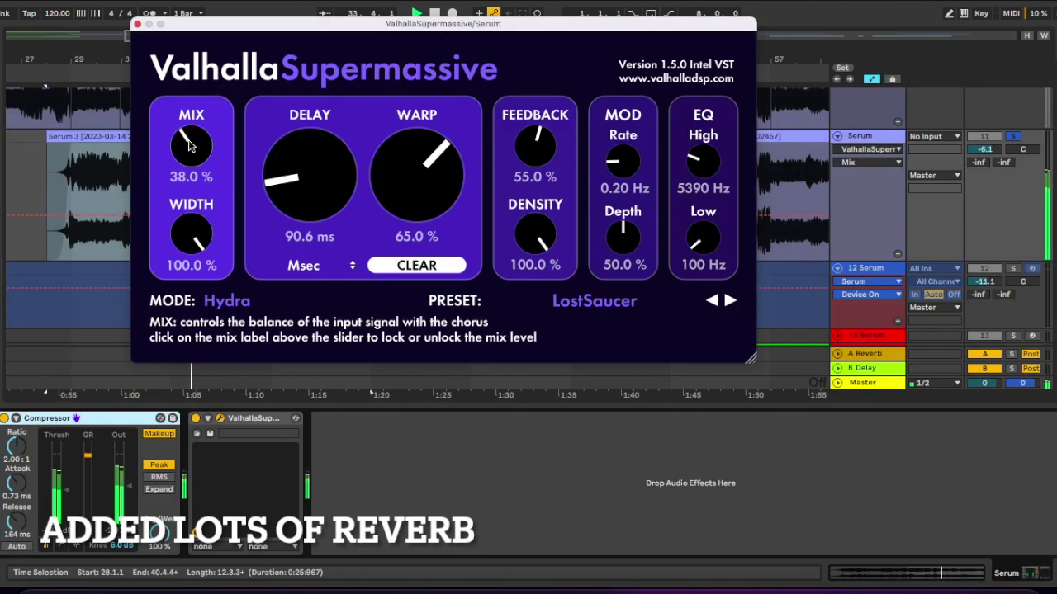
drag(190, 135, 190, 147)
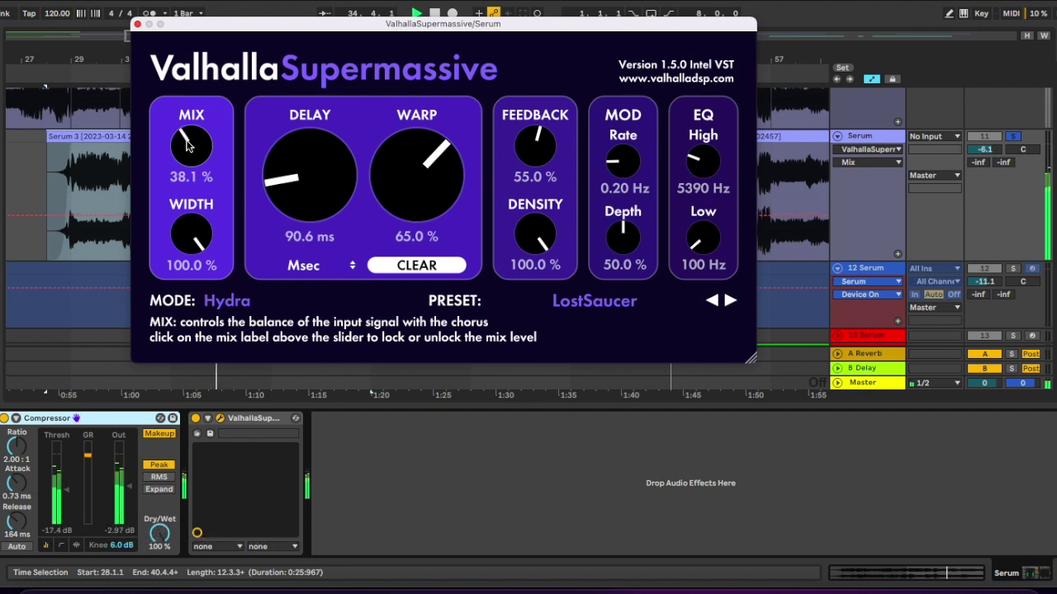
click(136, 25)
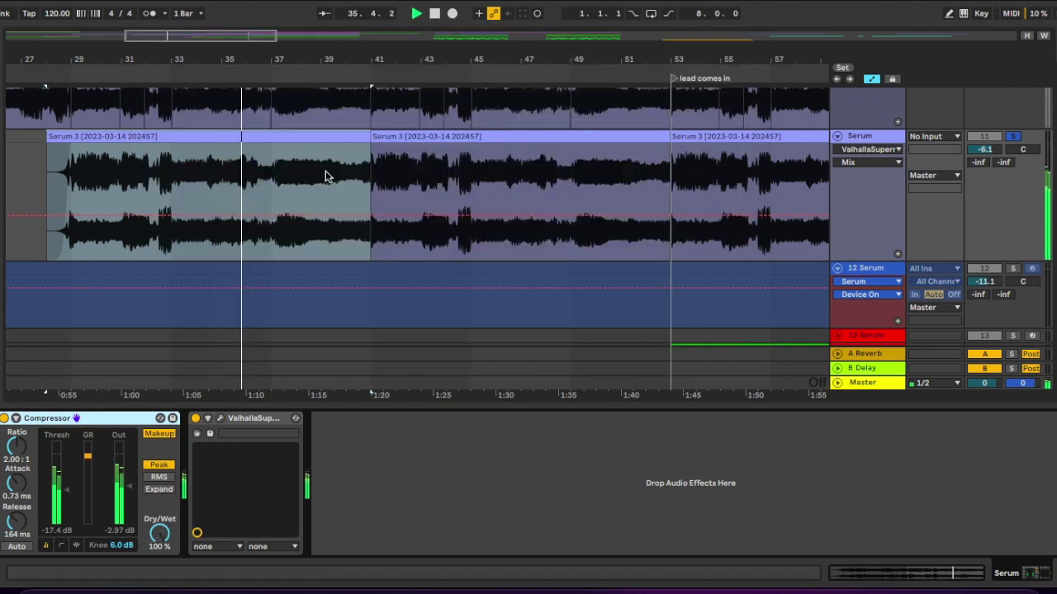
Step: Solo the upper purple Serum track for comparison, then unsolo it and play both layers together with the device view hidden
scroll(395, 180, up, 3)
click(1012, 111)
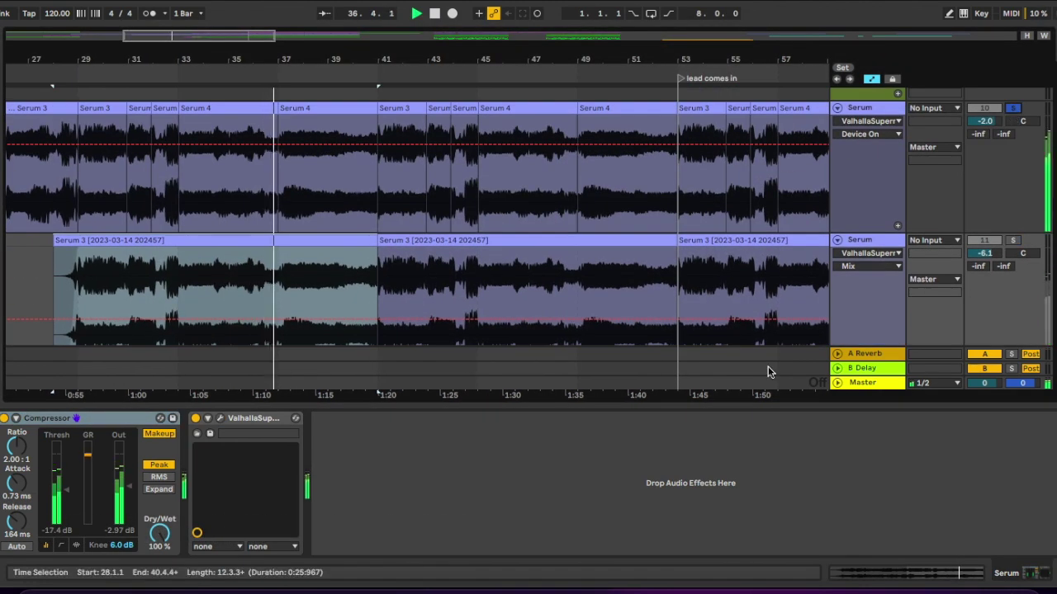
double_click(723, 406)
scroll(722, 410, up, 3)
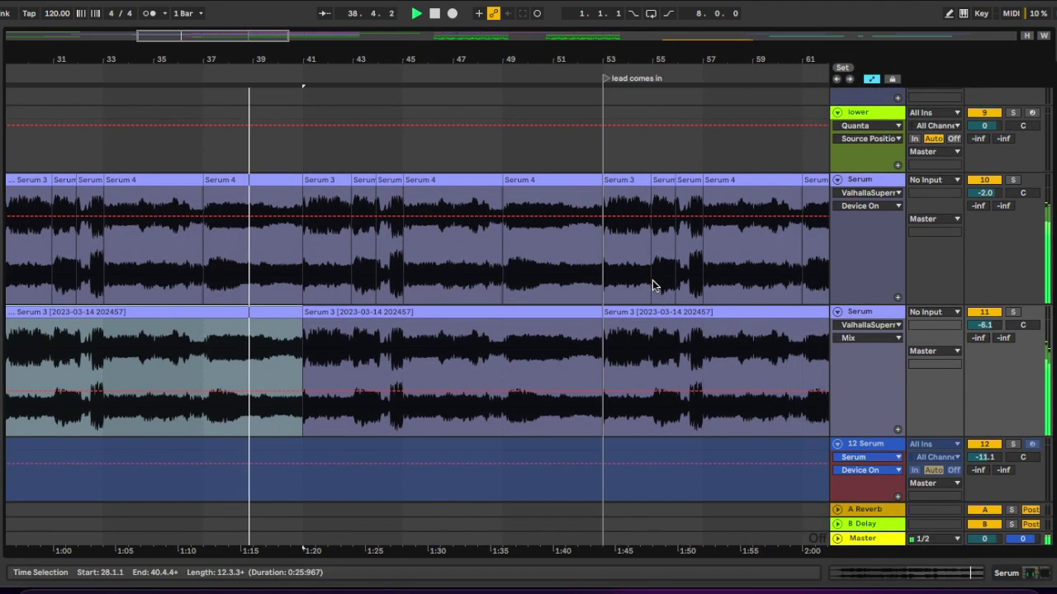
scroll(652, 280, down, 1)
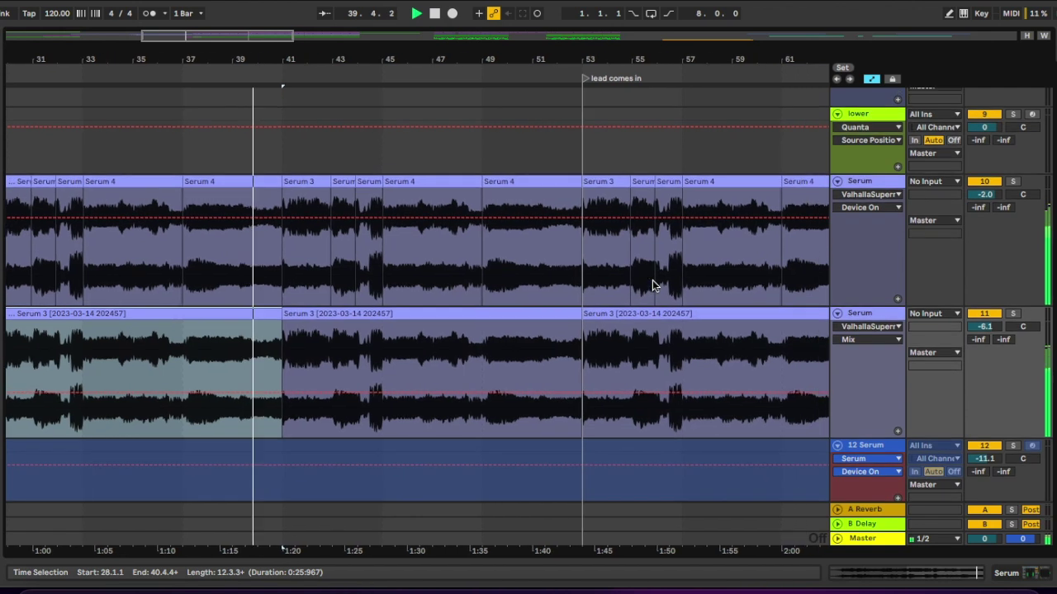
scroll(657, 289, up, 1)
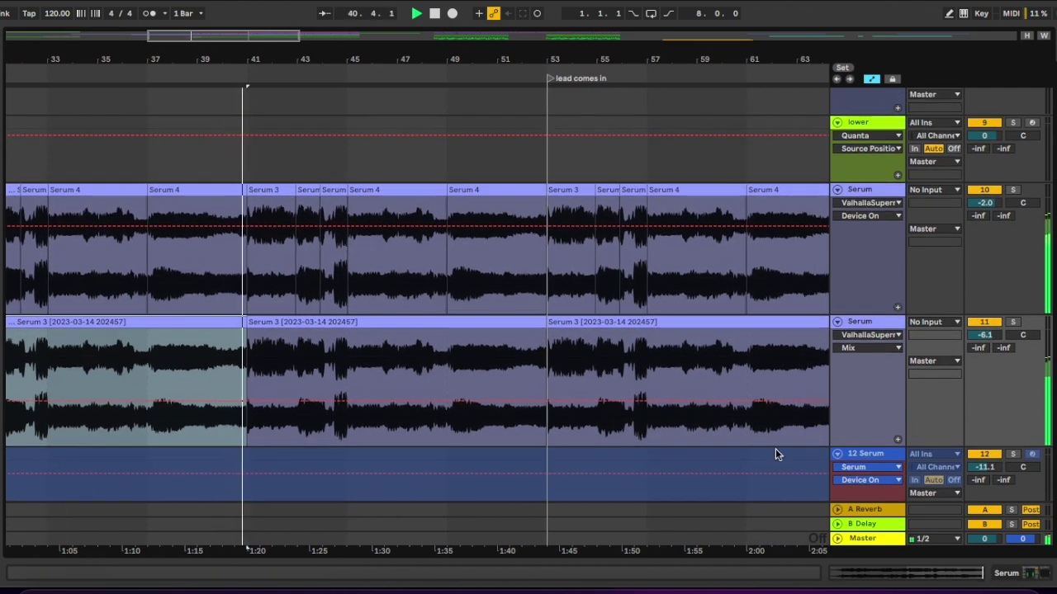
Step: Play the Cymatics - Cobra Reverse FX sweeps in solo from the clip at bar 39
scroll(375, 366, left, 3)
scroll(376, 366, down, 1)
click(285, 345)
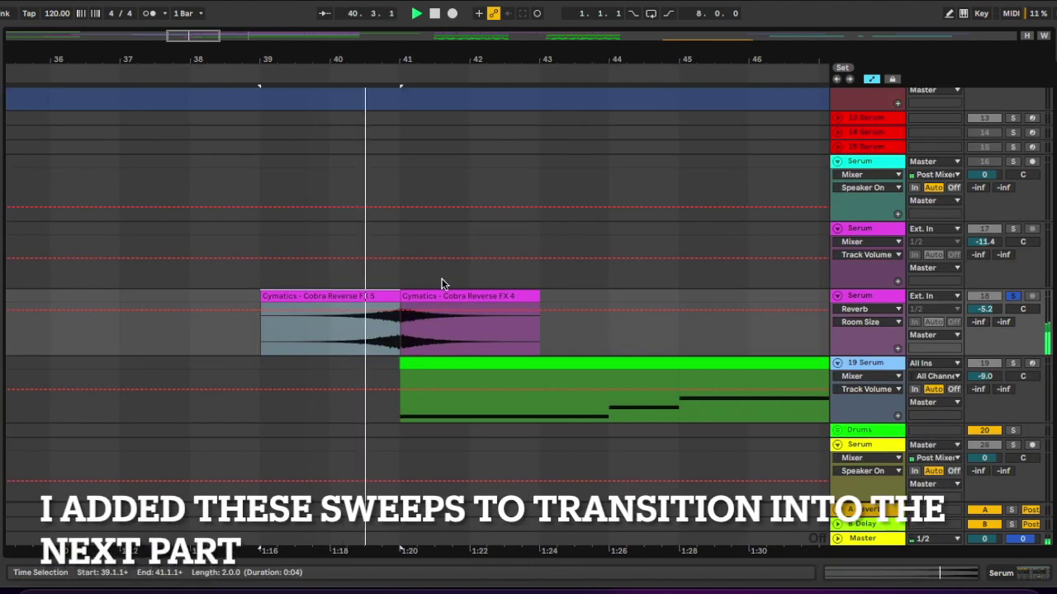
Step: Play the 19 Serum bass clip in solo from bar 41 and show the track's device chain
scroll(442, 279, right, 3)
scroll(442, 279, down, 3)
scroll(441, 279, right, 3)
scroll(442, 279, down, 1)
scroll(442, 279, left, 1)
scroll(442, 278, down, 3)
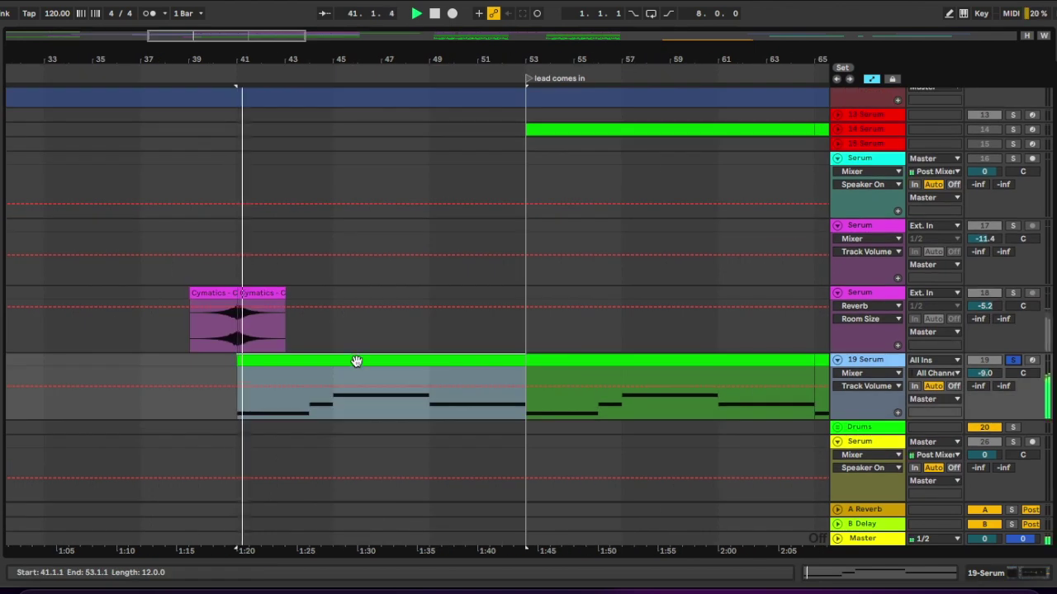
scroll(355, 357, down, 1)
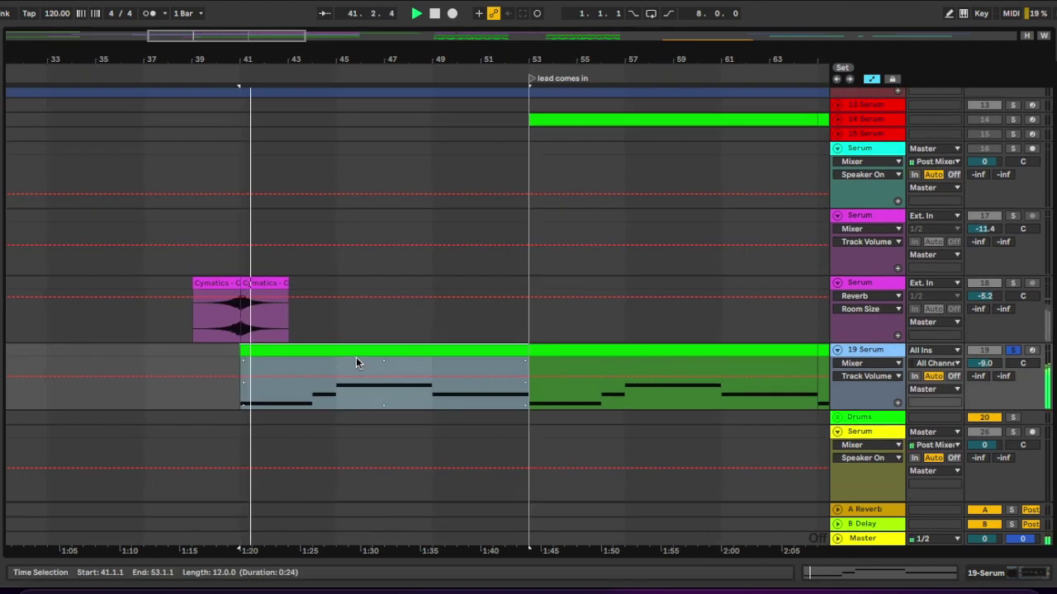
double_click(875, 351)
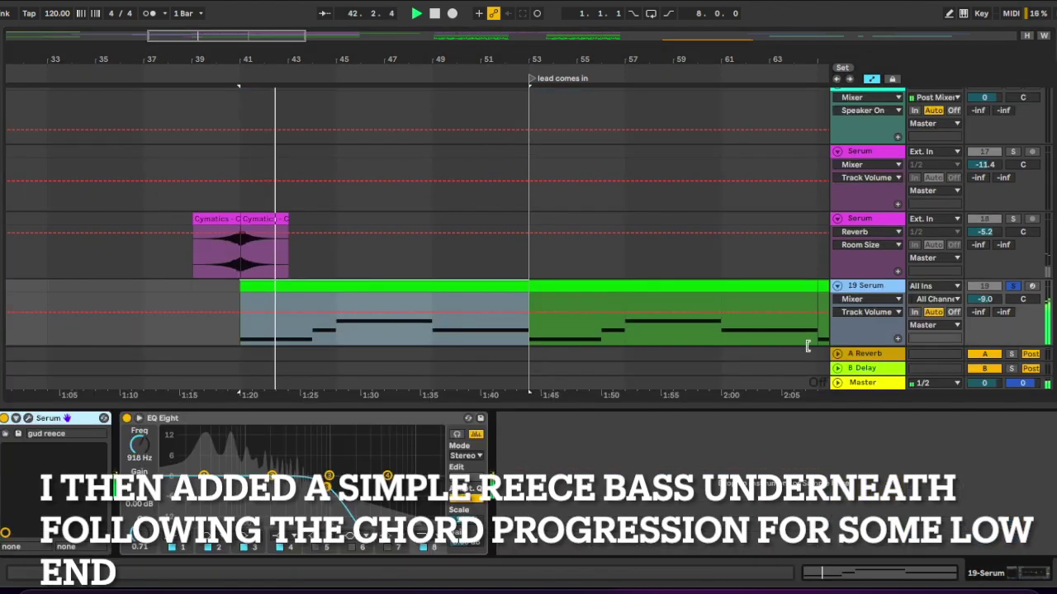
Step: Open the 19 Serum bass clip's notes in the enlarged piano roll, examine the progression, and return to the arrangement
double_click(377, 256)
scroll(567, 365, up, 4)
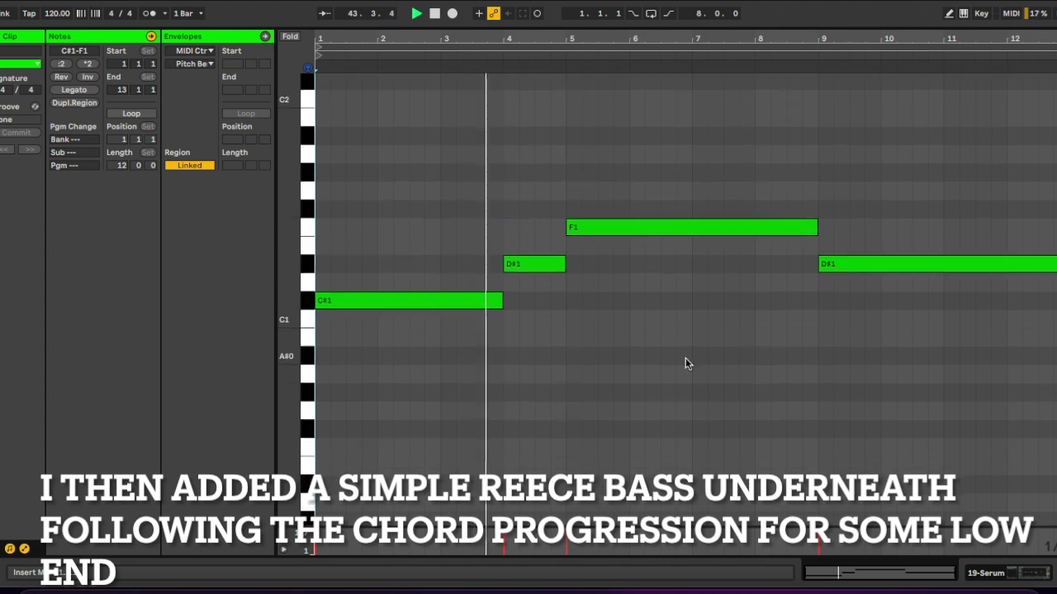
double_click(783, 25)
scroll(658, 149, up, 2)
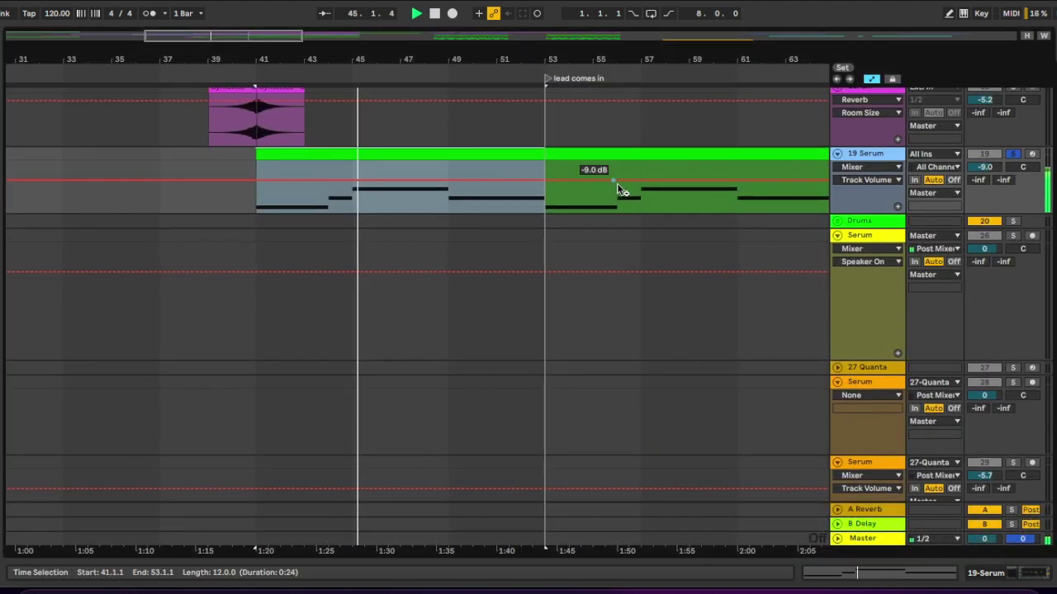
Step: Open the gud reece Serum patch on the 19 Serum track and view its oscillators and FX page
double_click(853, 158)
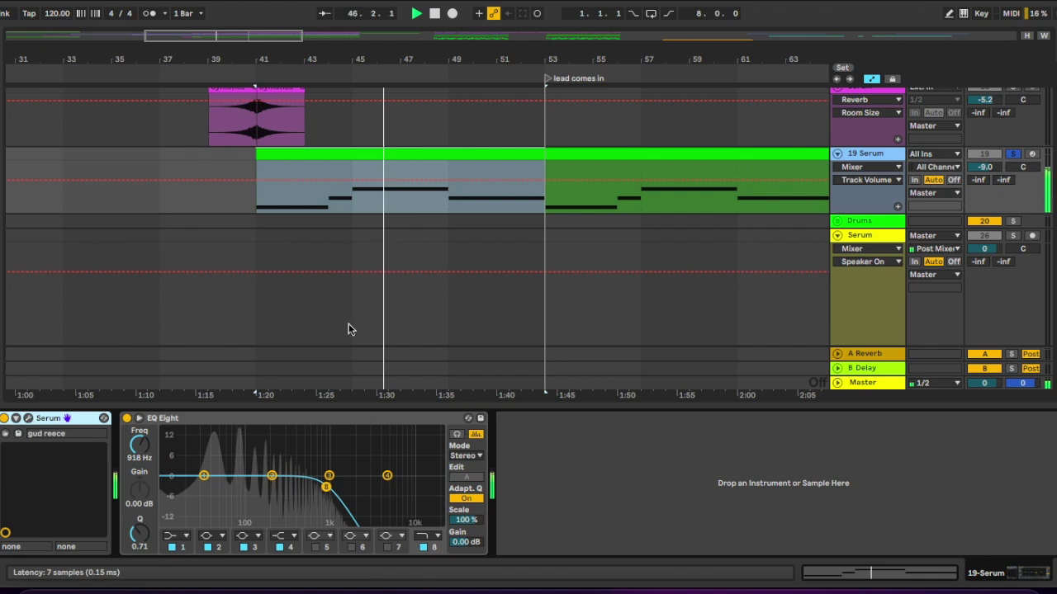
key(ctrl+alt+p)
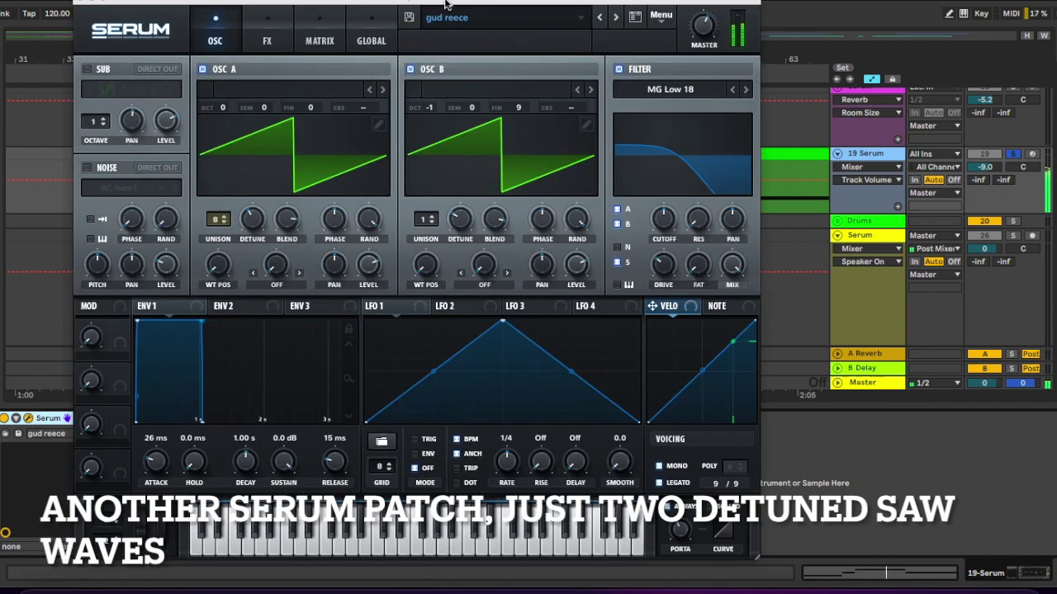
click(263, 37)
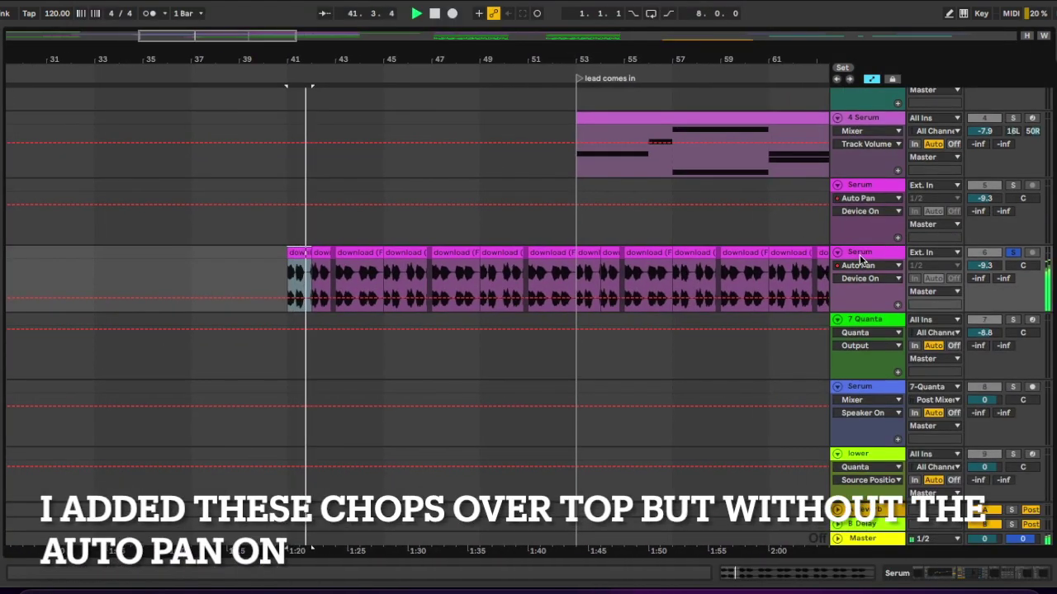
Step: Examine the soloed vocal-chop track's device chain, collapse its switched-off Auto Pan, and look over the chop clips from bar 41
double_click(858, 251)
scroll(473, 463, right, 8)
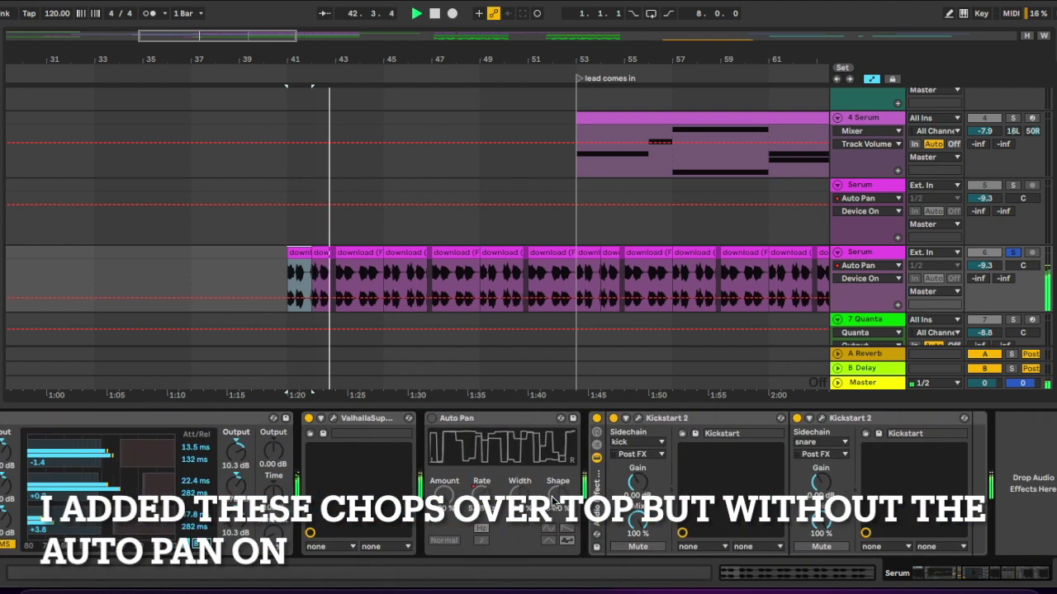
scroll(473, 462, left, 8)
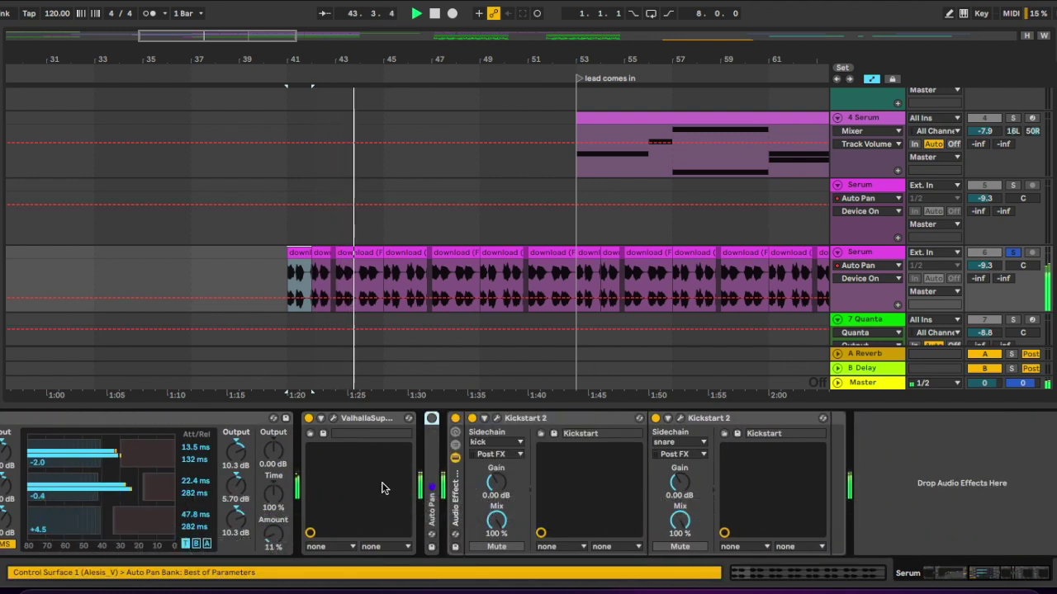
click(579, 402)
scroll(579, 401, down, 3)
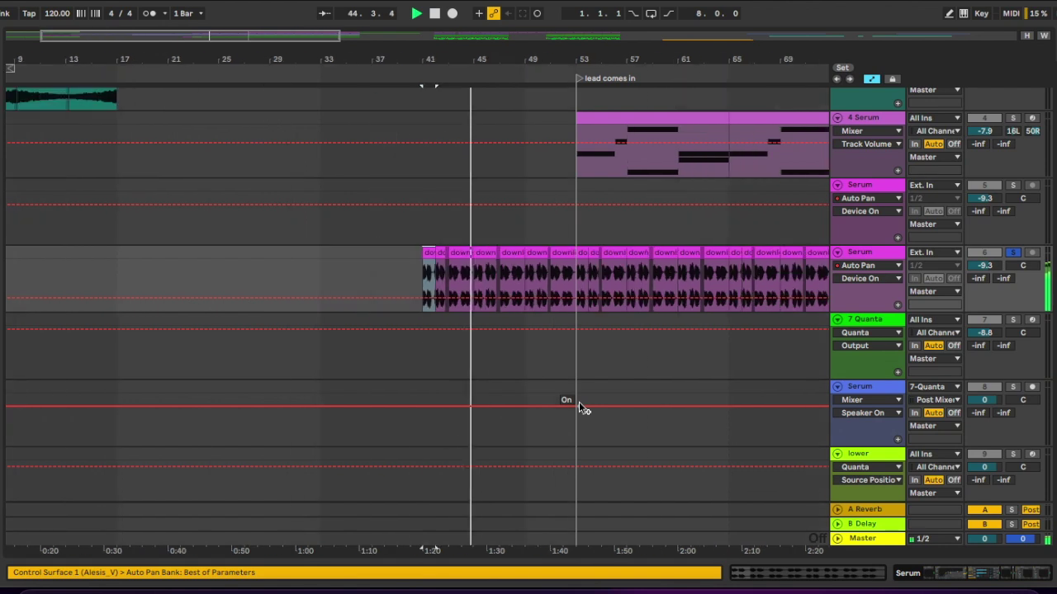
scroll(579, 401, right, 2)
scroll(510, 280, up, 3)
scroll(507, 279, left, 3)
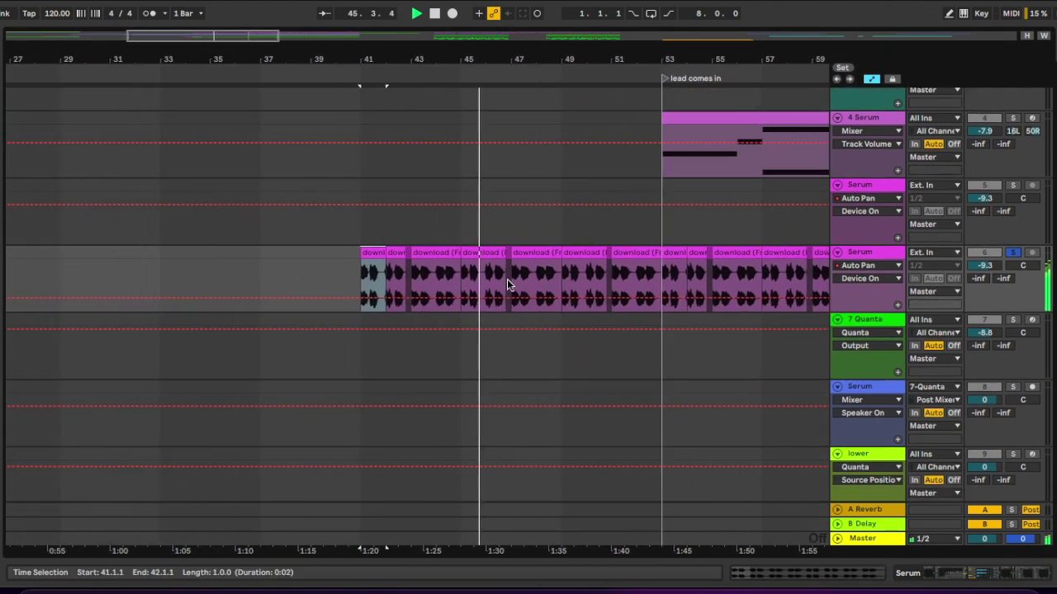
Step: Play all layers together from bar 38 with no track soloed, following the arrangement down to the sweeps and bass
click(343, 377)
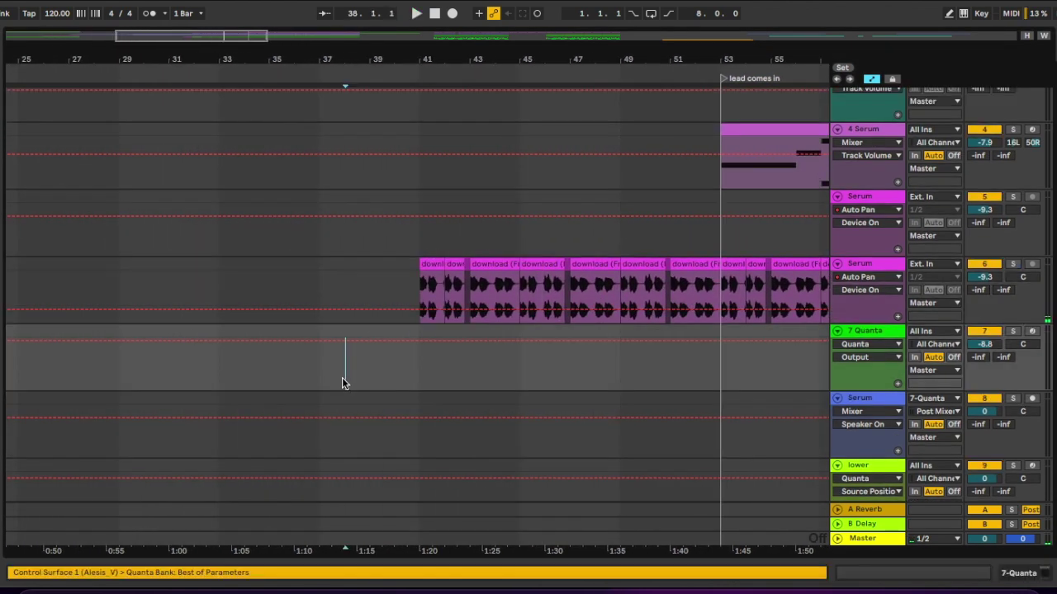
key(space)
scroll(428, 396, down, 1)
scroll(428, 394, down, 10)
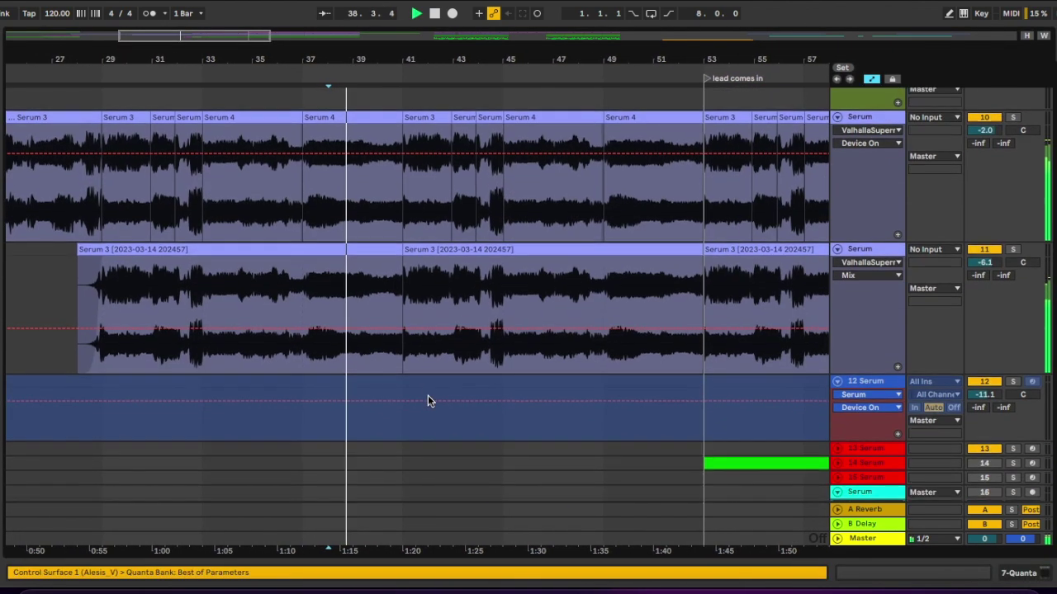
scroll(428, 396, down, 8)
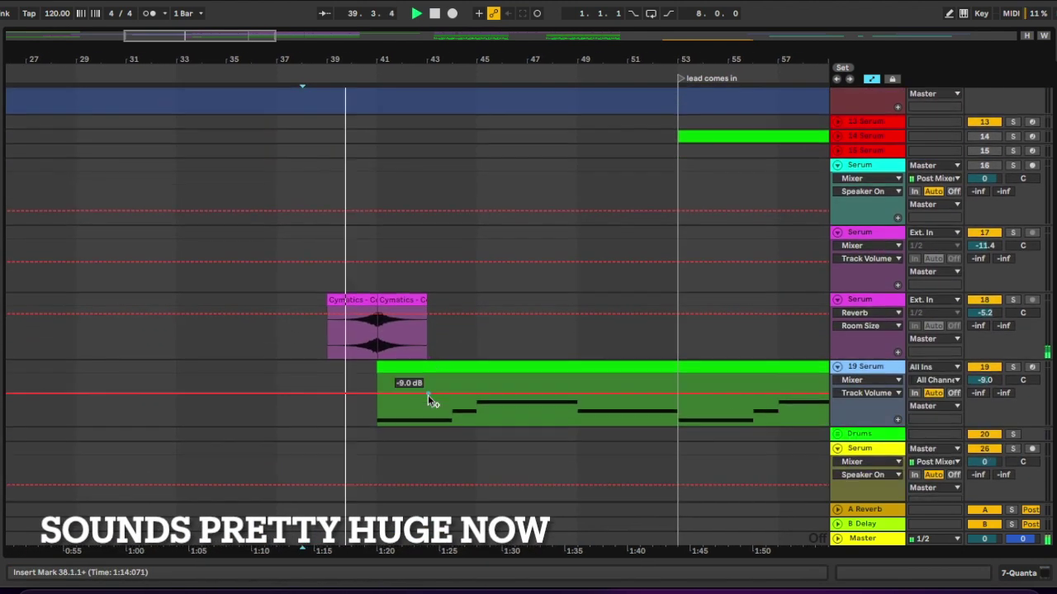
Step: Play all layers on from bar 39 and examine the reverse sweeps, layered audio textures, 19 Serum bass and incoming bar-53 clips
scroll(387, 257, up, 2)
scroll(388, 264, up, 3)
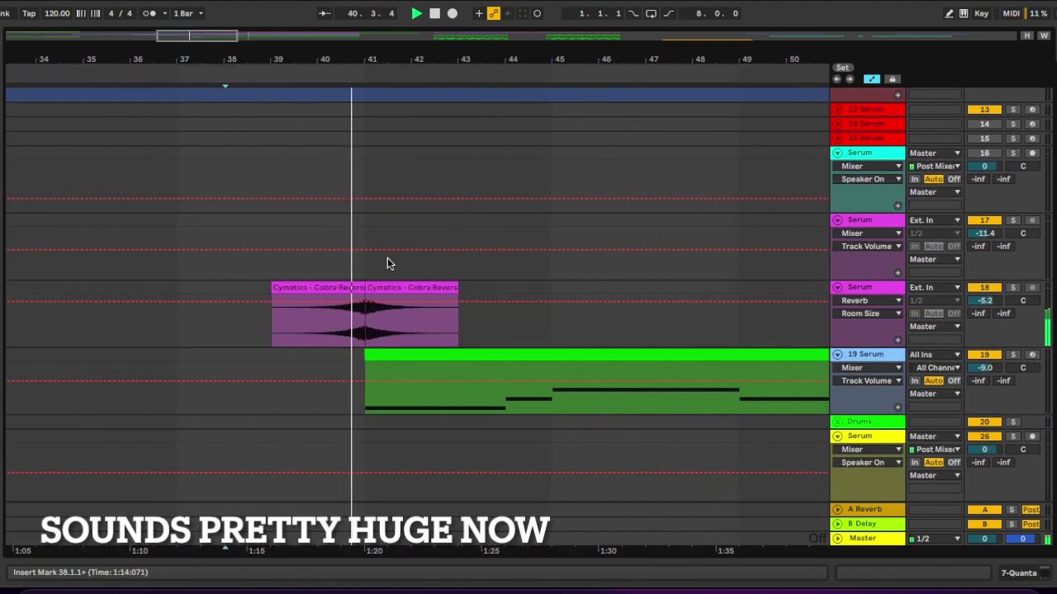
scroll(387, 263, down, 2)
scroll(388, 258, down, 3)
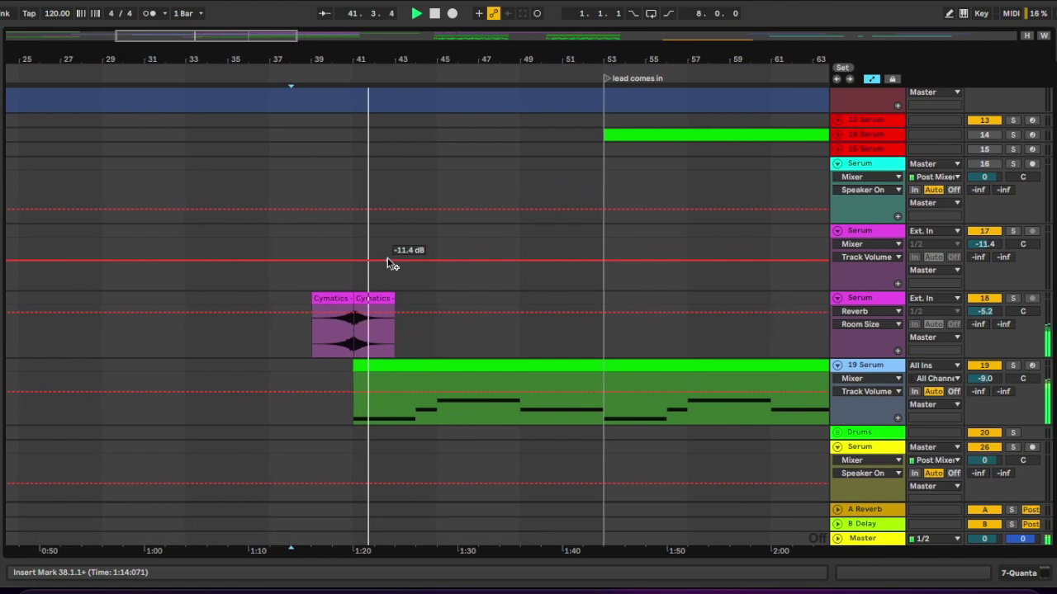
scroll(387, 264, up, 1)
scroll(388, 264, right, 1)
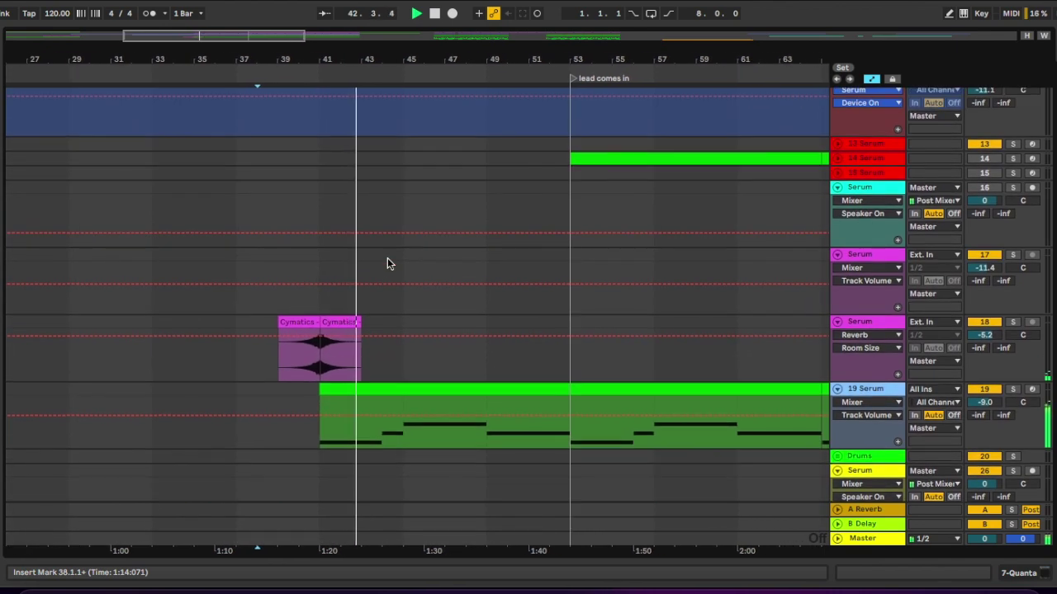
scroll(387, 264, up, 8)
scroll(387, 263, right, 5)
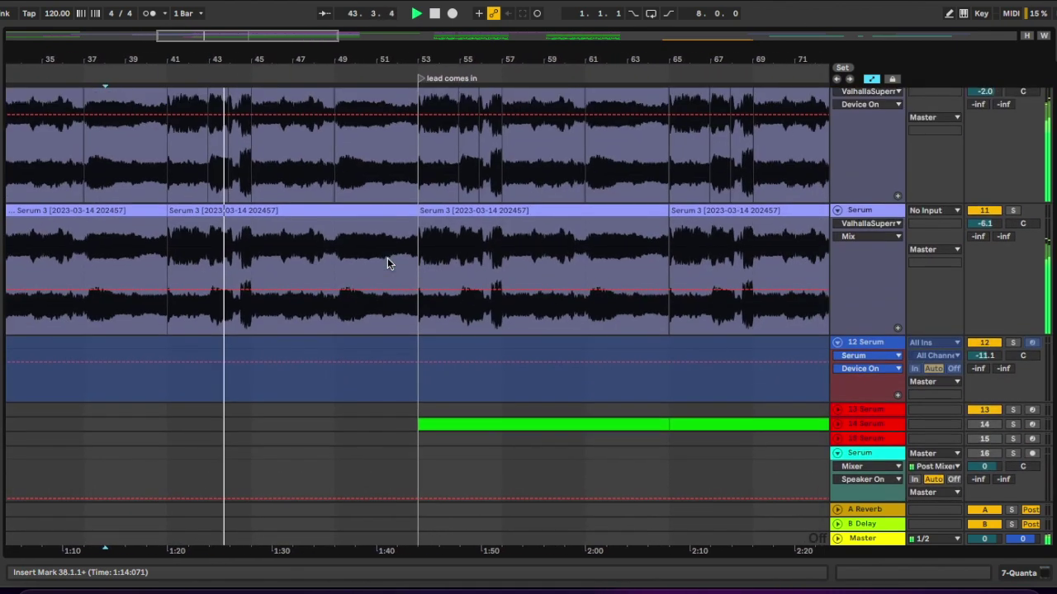
scroll(387, 264, down, 1)
scroll(387, 263, left, 1)
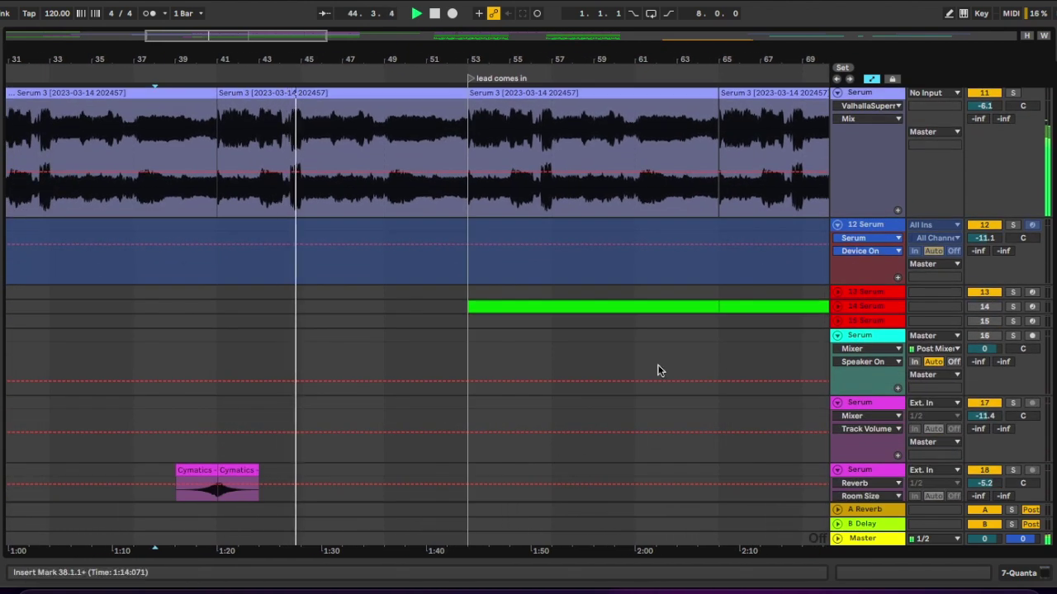
scroll(658, 371, down, 11)
scroll(658, 370, right, 2)
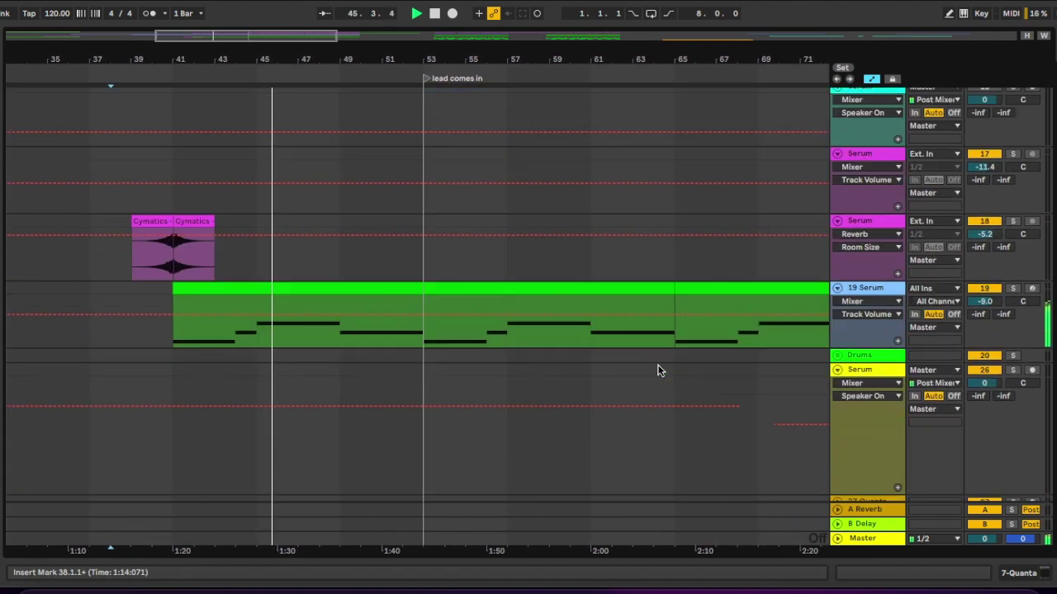
scroll(658, 370, down, 6)
scroll(658, 370, right, 1)
scroll(658, 371, up, 20)
scroll(658, 371, right, 2)
scroll(652, 368, down, 14)
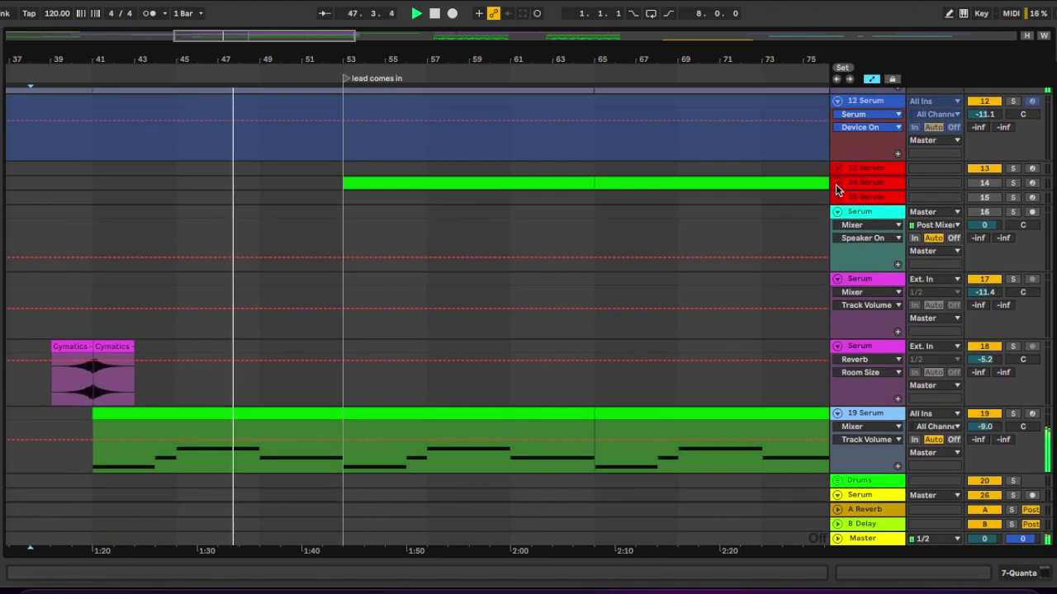
Step: Unfold the 14 Serum track and switch the track on
click(836, 182)
scroll(744, 209, down, 1)
scroll(745, 210, right, 2)
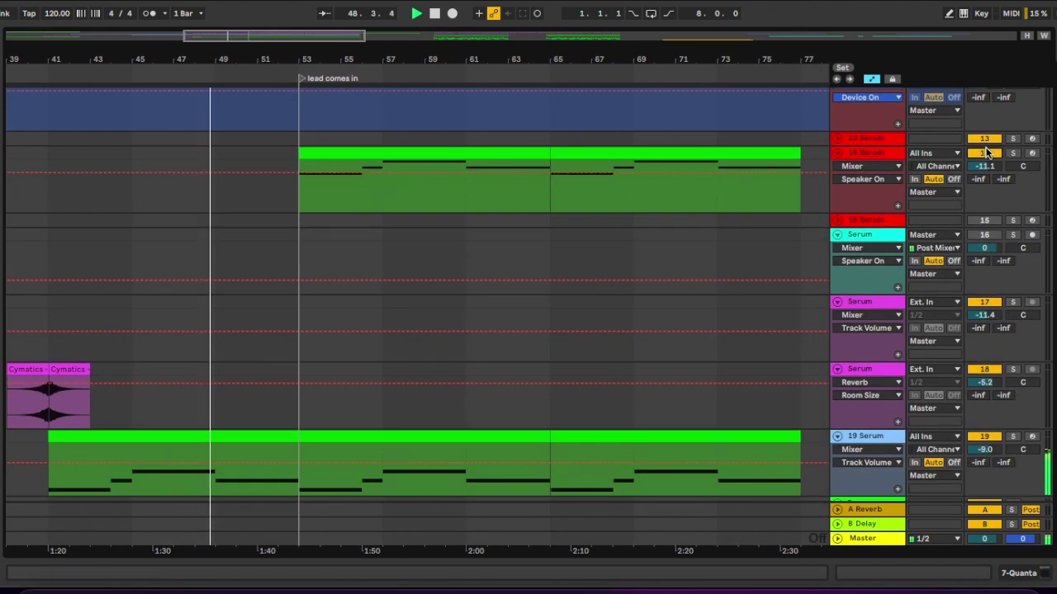
scroll(720, 175, up, 3)
Step: Open the notes of the 14 Serum clip starting at bar 53, examine the bass progression, and return to the arrangement
click(484, 233)
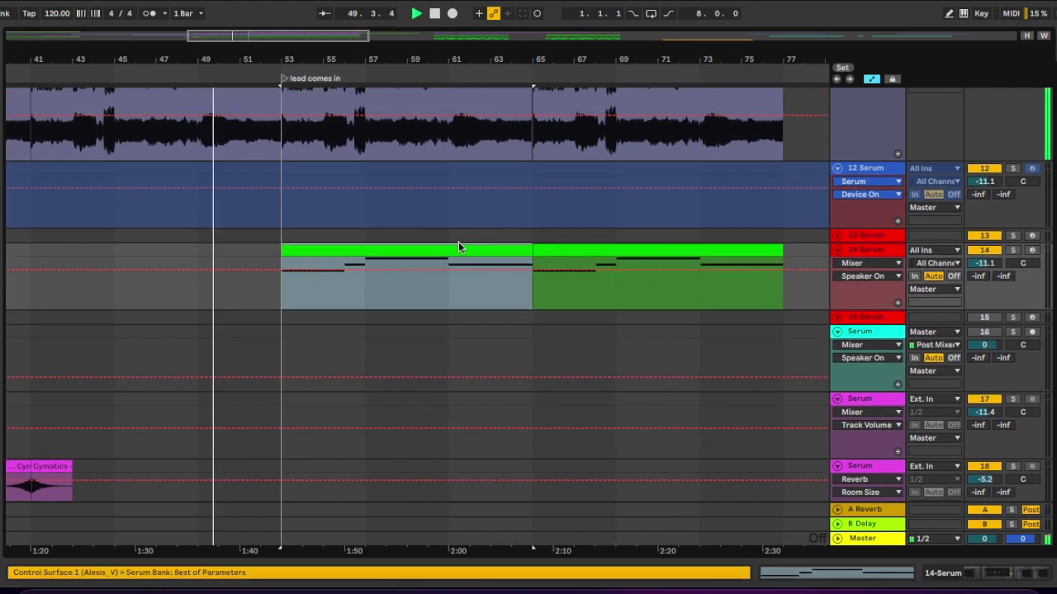
double_click(455, 246)
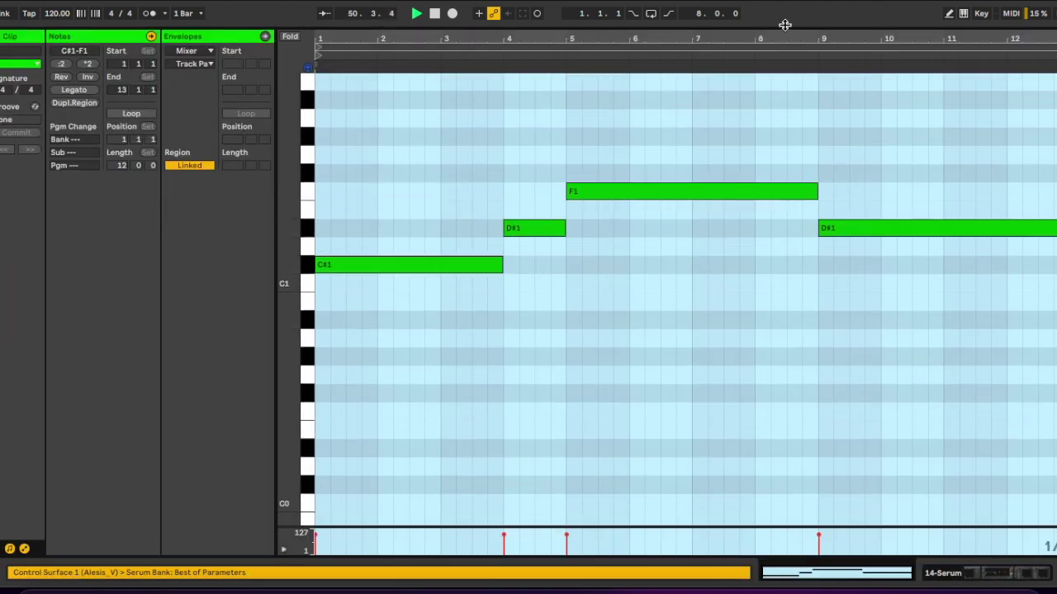
key(super+alt+l)
scroll(504, 172, up, 4)
scroll(504, 173, left, 1)
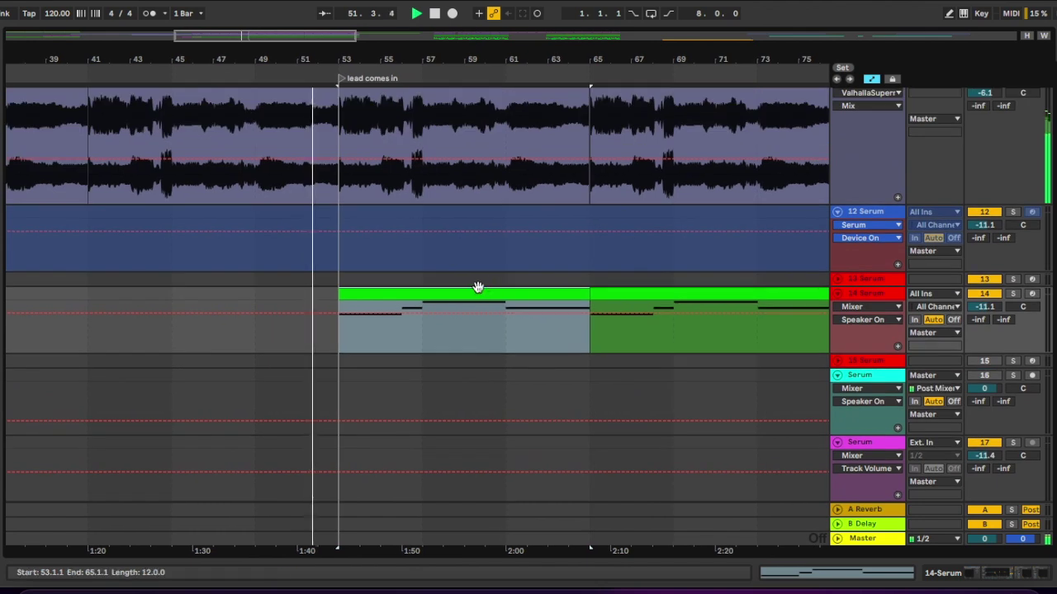
Step: Select the 4 Serum lead clip at bar 53, solo its track, and show its device chain
scroll(477, 291, up, 10)
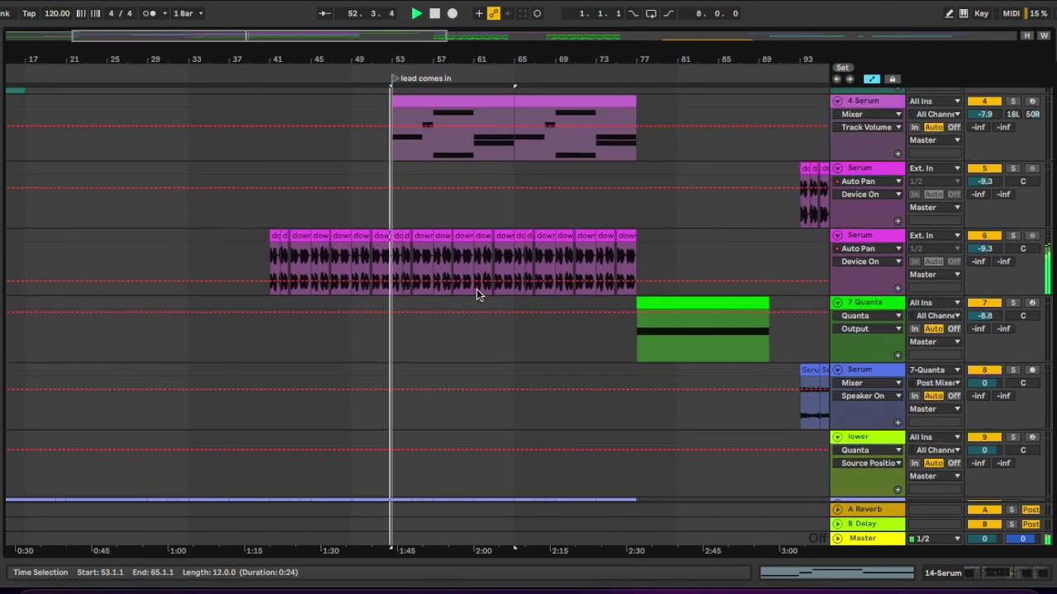
scroll(471, 219, up, 5)
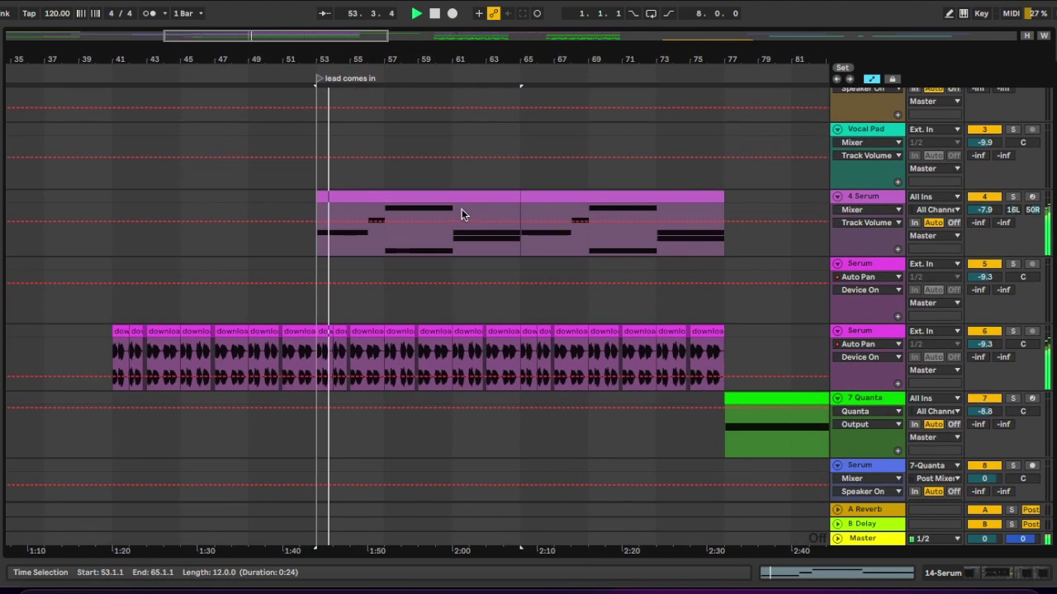
click(420, 195)
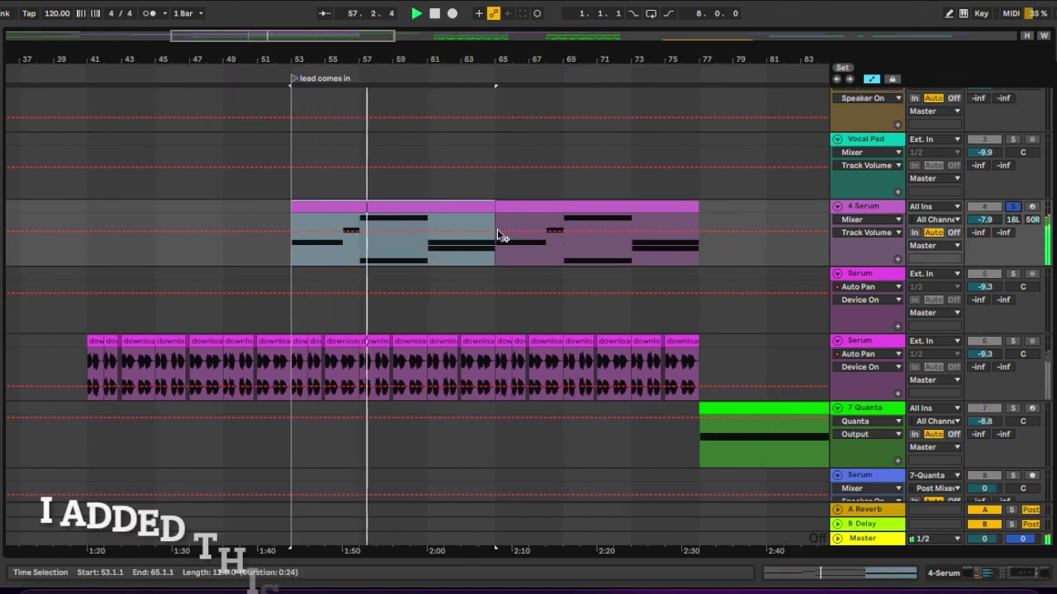
double_click(875, 205)
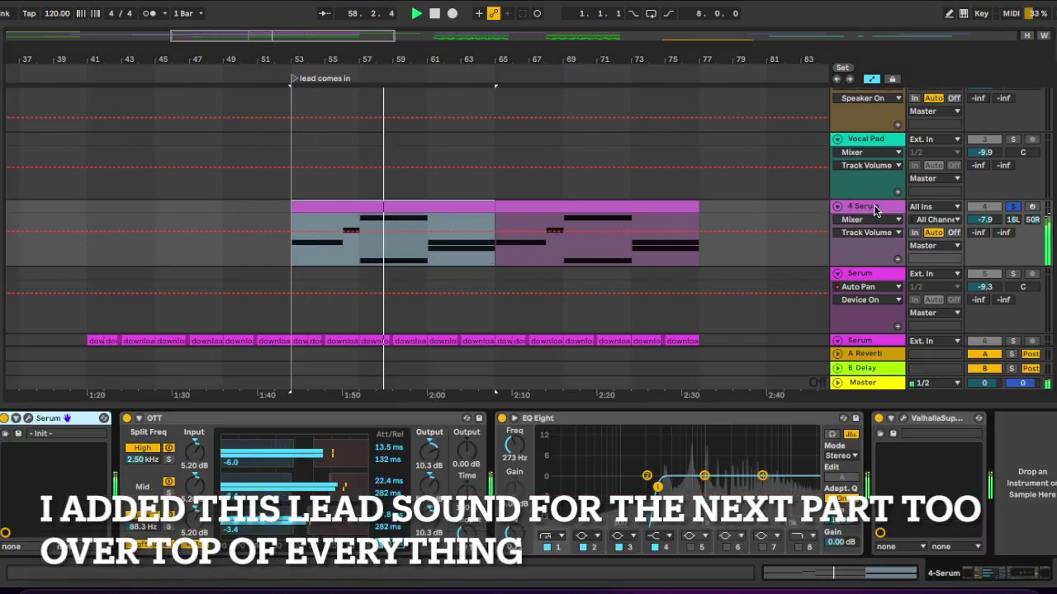
Step: View the 4 Serum lead's oscillator and FX pages and its ValhallaSupermassive settings, then close the plug-ins and hide the device chain
click(30, 420)
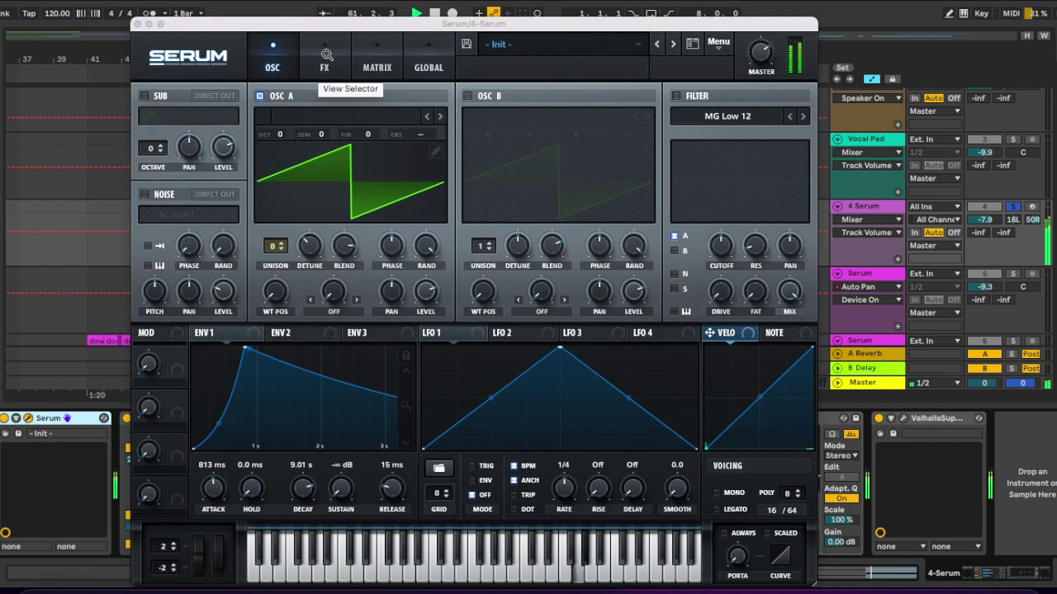
click(326, 56)
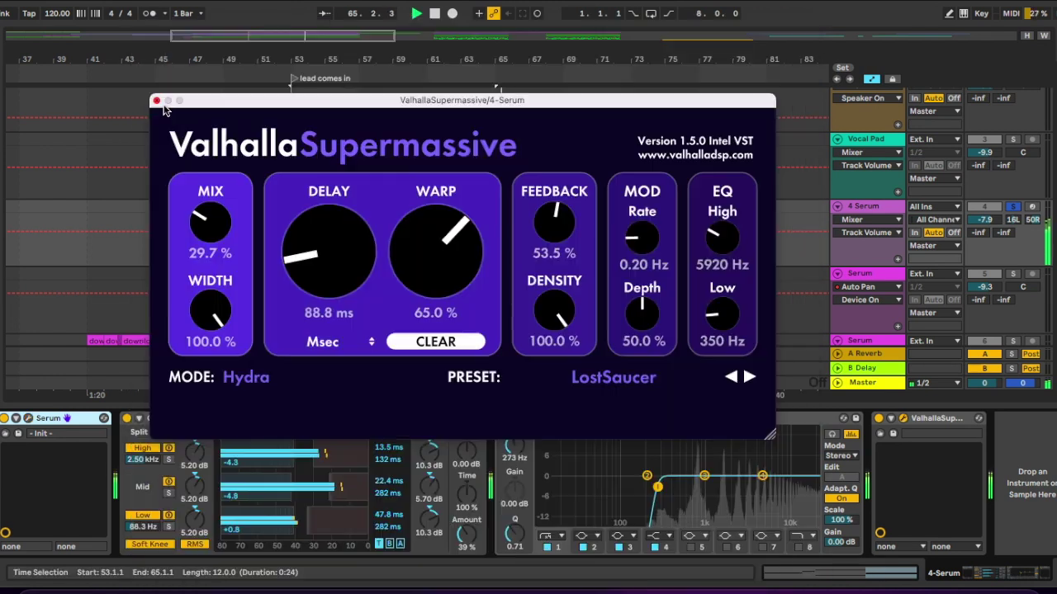
click(158, 102)
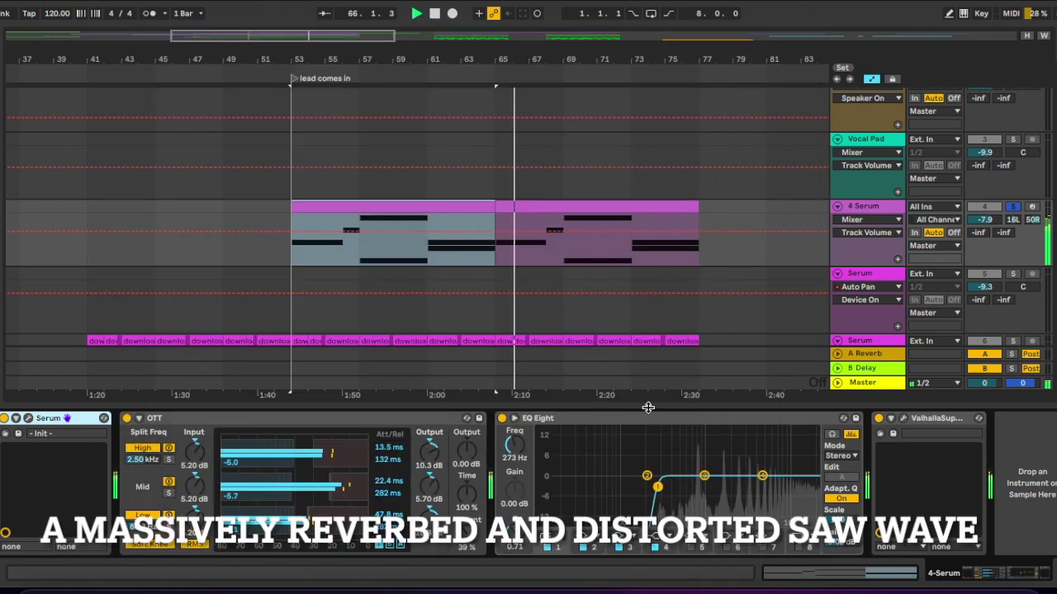
click(647, 408)
Step: Solo the 14 Serum track, view its Phat Sub Bass patch's oscillators and FX page, and close the Serum window
scroll(574, 357, down, 1)
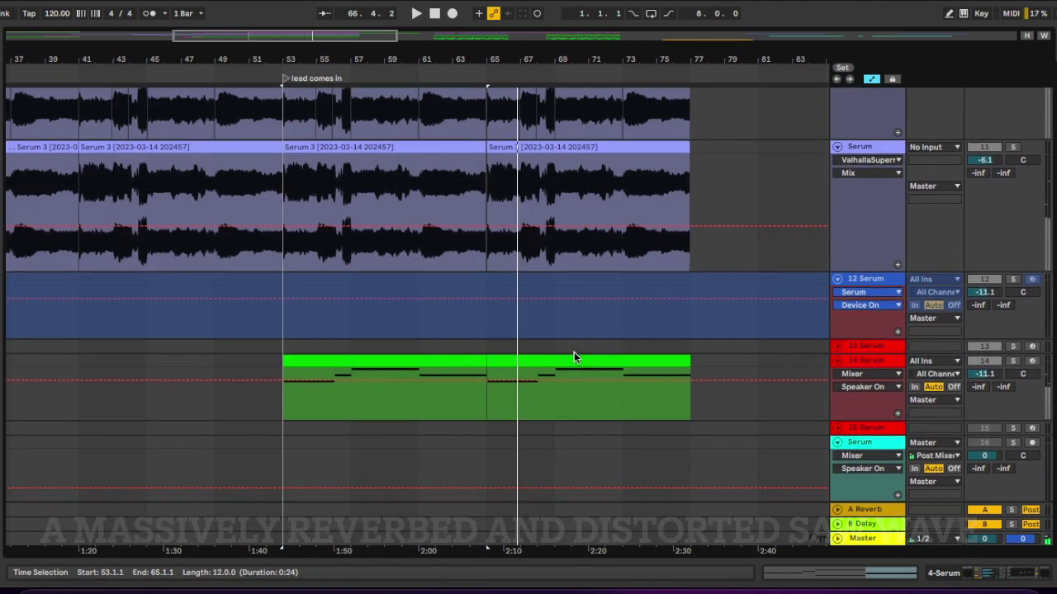
key(ctrl+alt+l)
scroll(664, 286, down, 2)
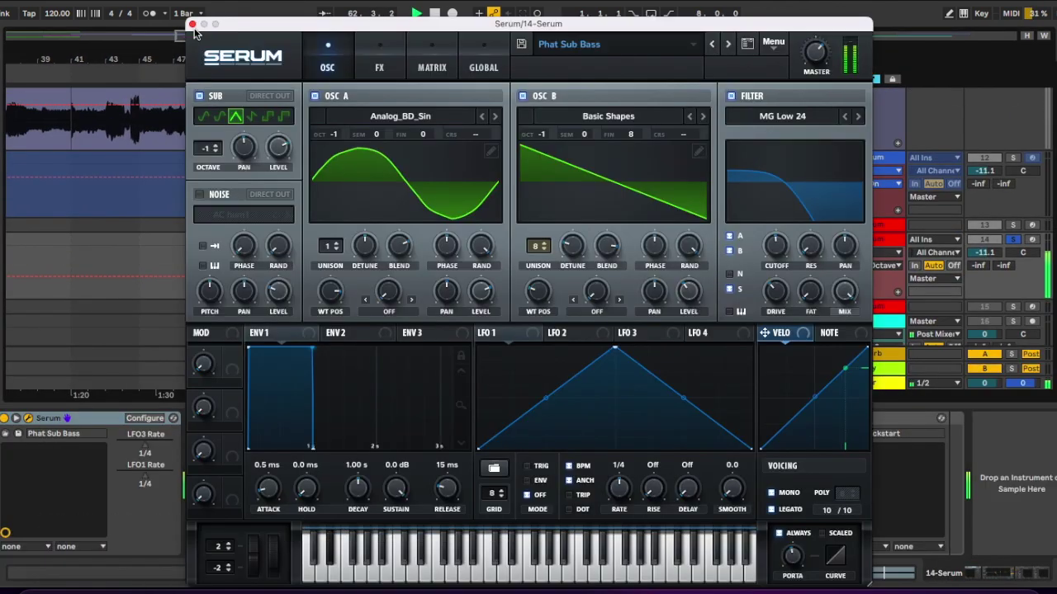
click(375, 67)
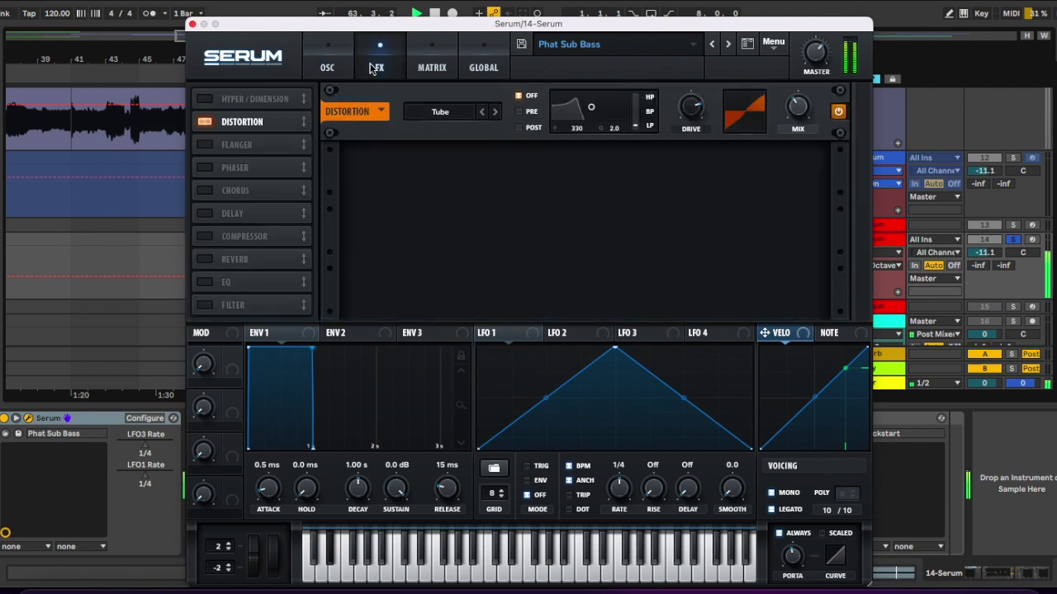
click(193, 25)
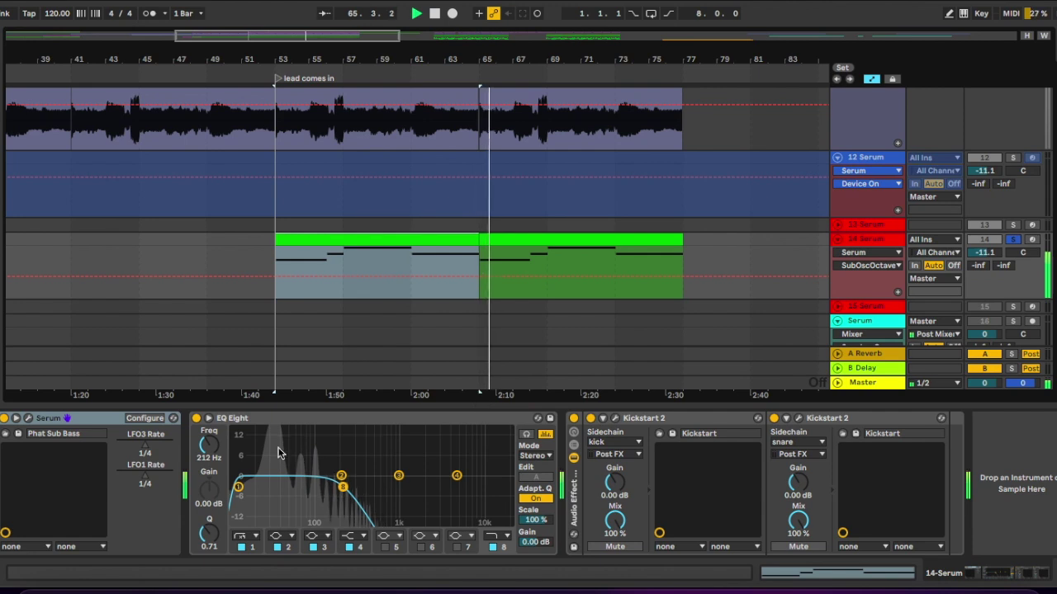
Step: Hide the device chain, play the transition from bar 49 with nothing soloed, and set the 14 Serum track volume to -10.8 dB
drag(509, 405, 509, 529)
scroll(466, 318, left, 3)
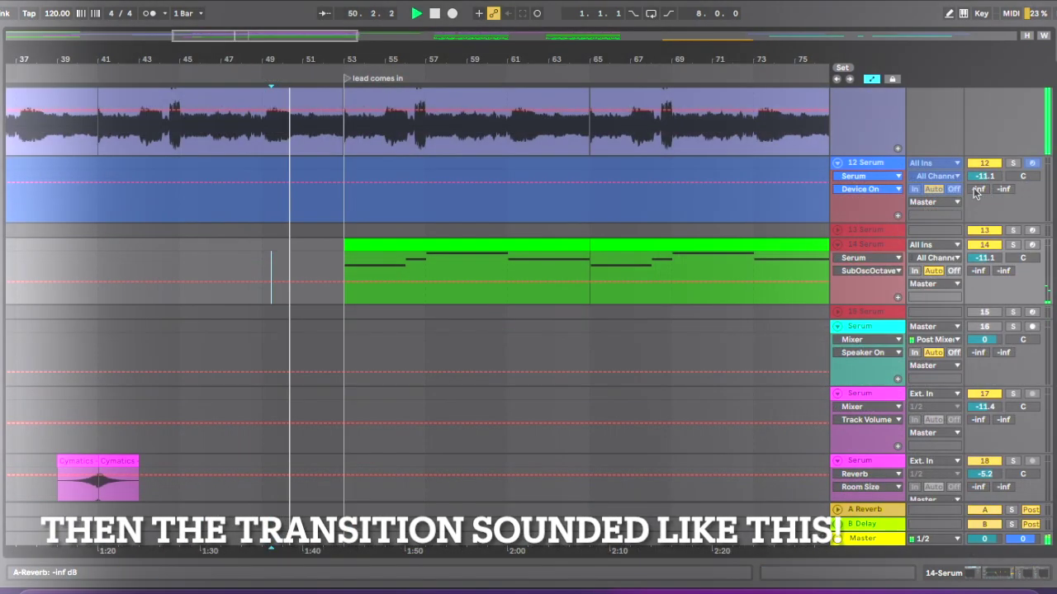
drag(988, 261, 988, 256)
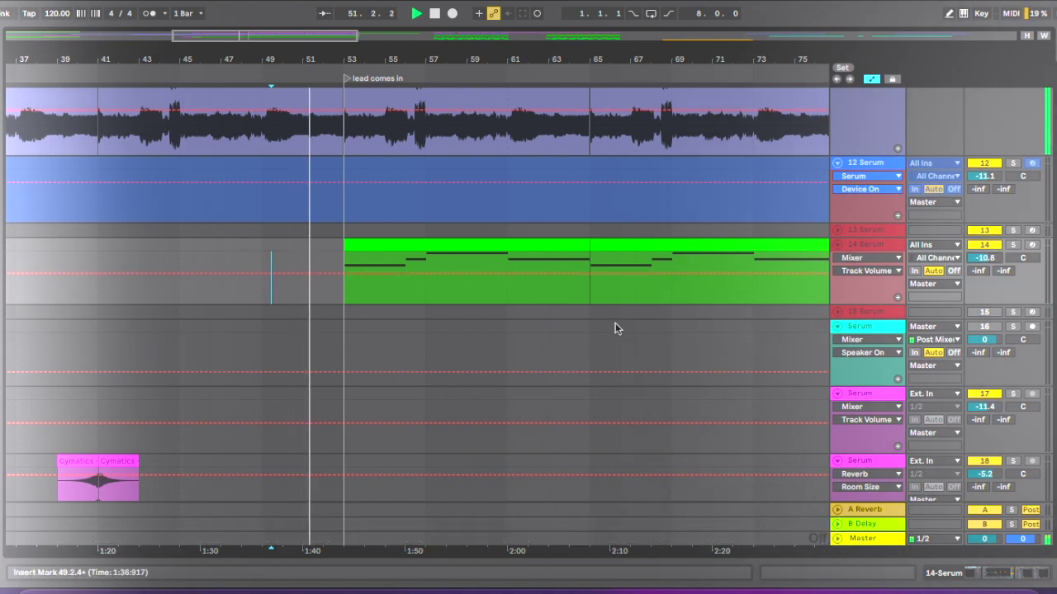
Step: Reduce the height of the two Serum audio tracks 10 and 11 together to about half
scroll(615, 323, up, 1)
scroll(615, 322, up, 4)
scroll(615, 323, right, 1)
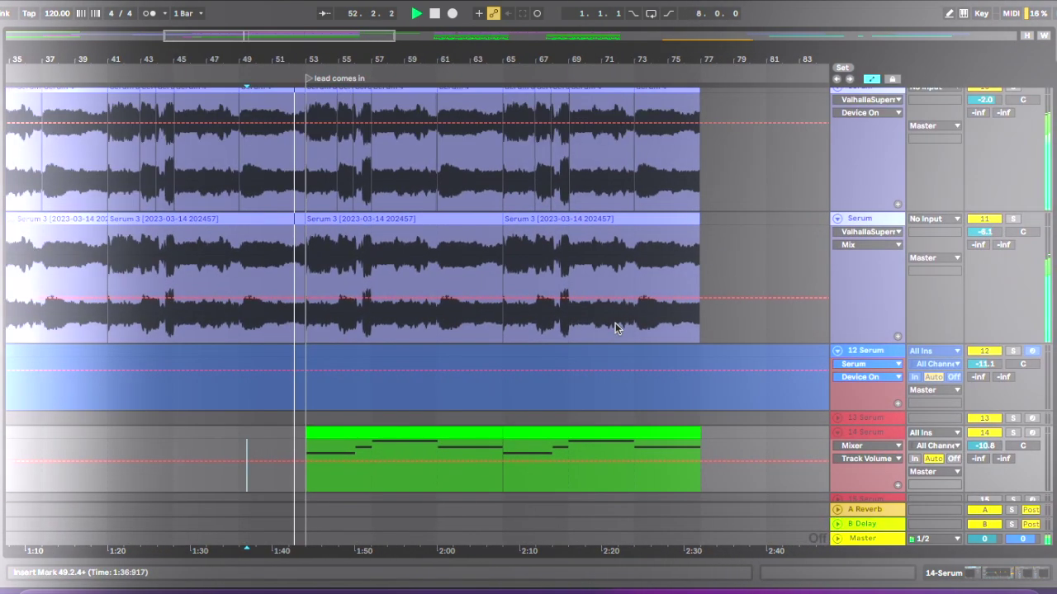
scroll(615, 323, up, 2)
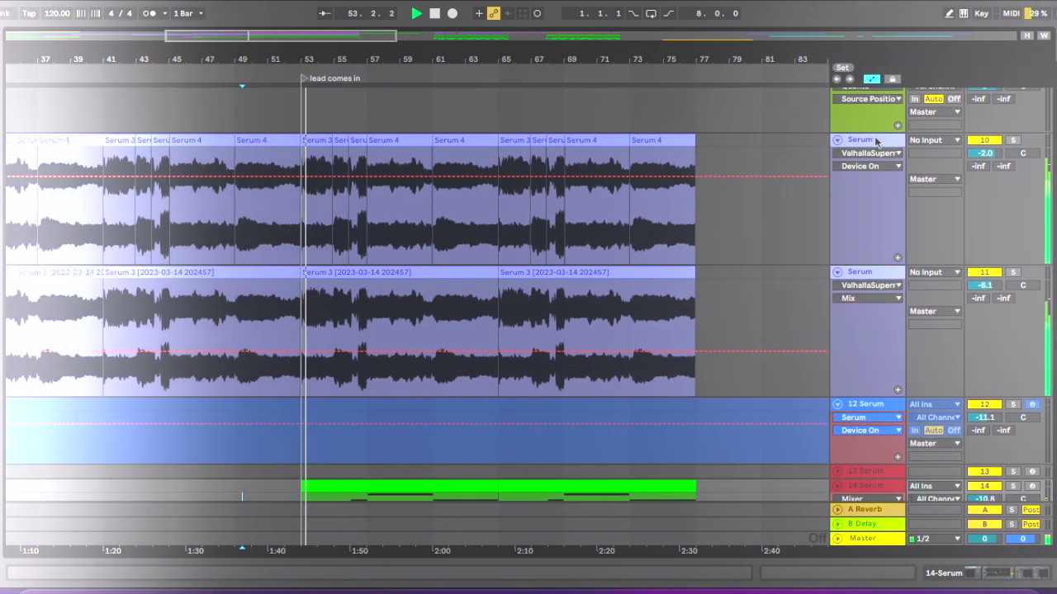
click(876, 143)
drag(860, 393, 860, 330)
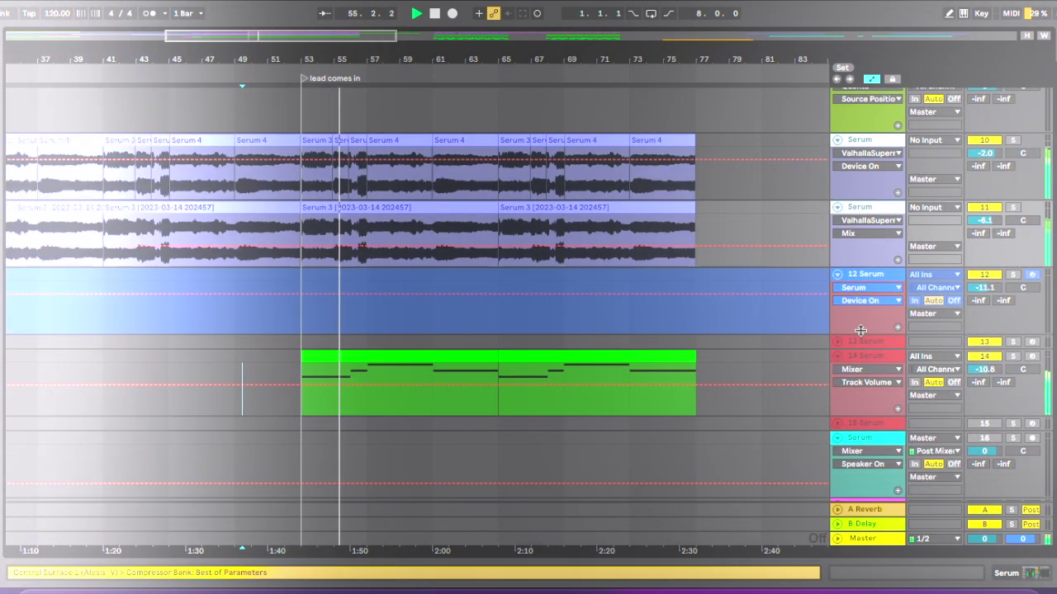
Step: Open the 4 Serum lead clip's notes in the enlarged piano roll, examine the melody, and return to the arrangement
scroll(614, 276, up, 10)
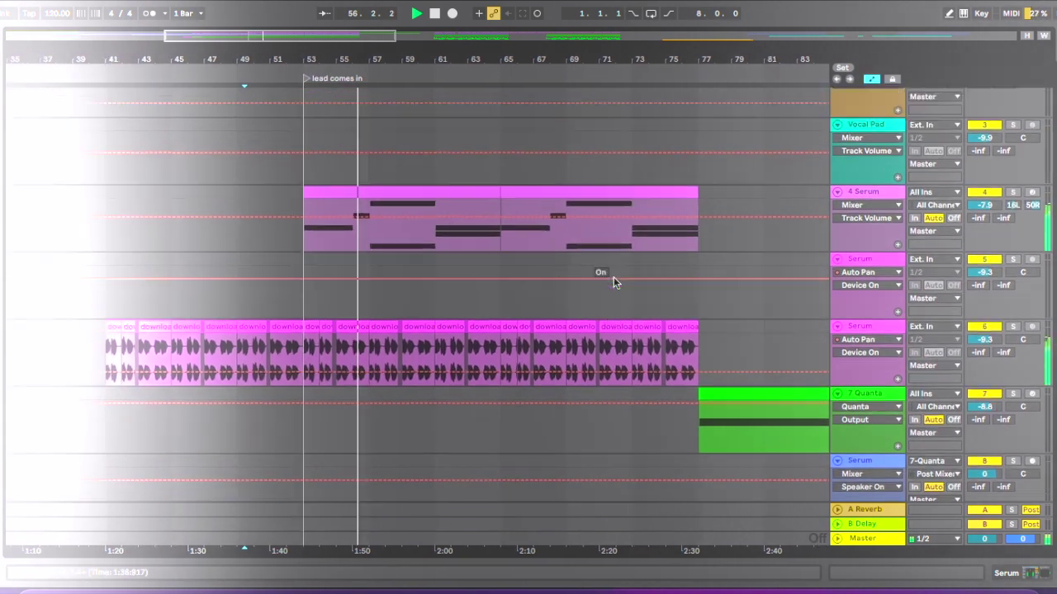
scroll(613, 276, up, 2)
double_click(429, 239)
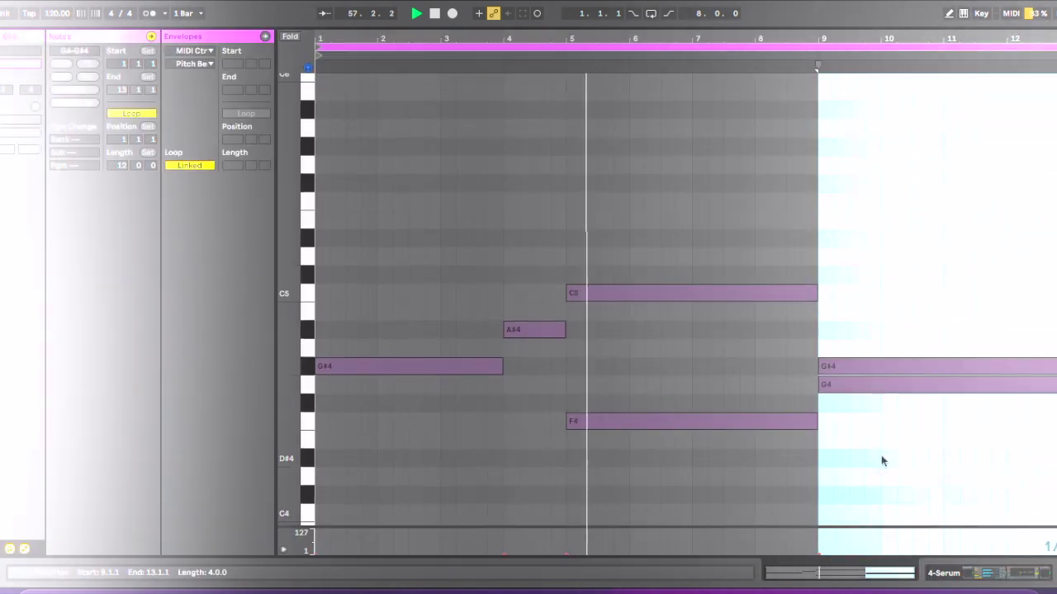
click(880, 457)
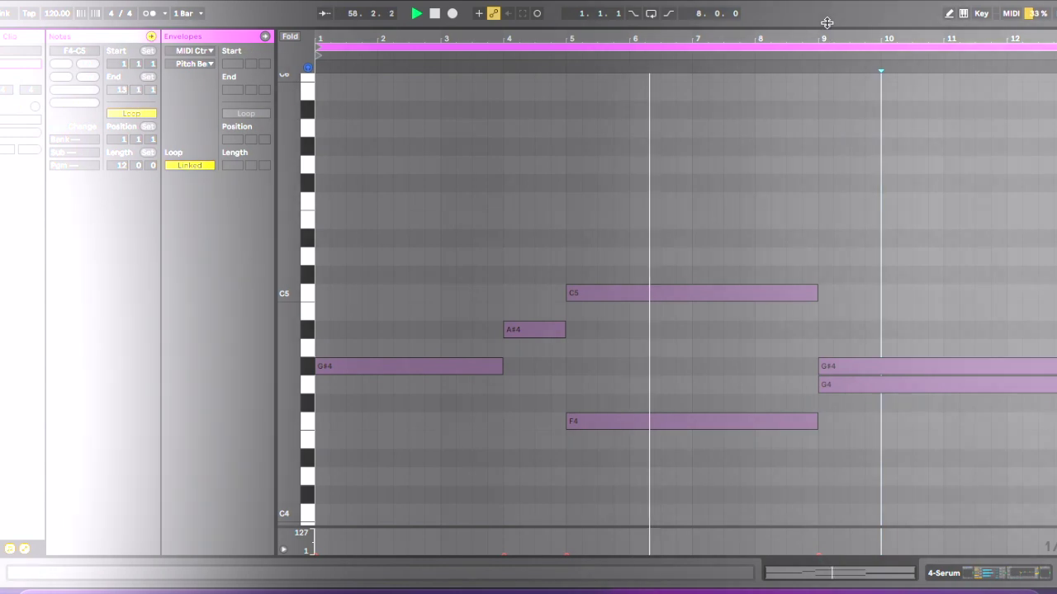
key(ctrl+alt+l)
Step: Follow the playback of the lead and vocal chops from bar 59, looking ahead to the 7 Quanta clip at bar 77
scroll(528, 162, up, 1)
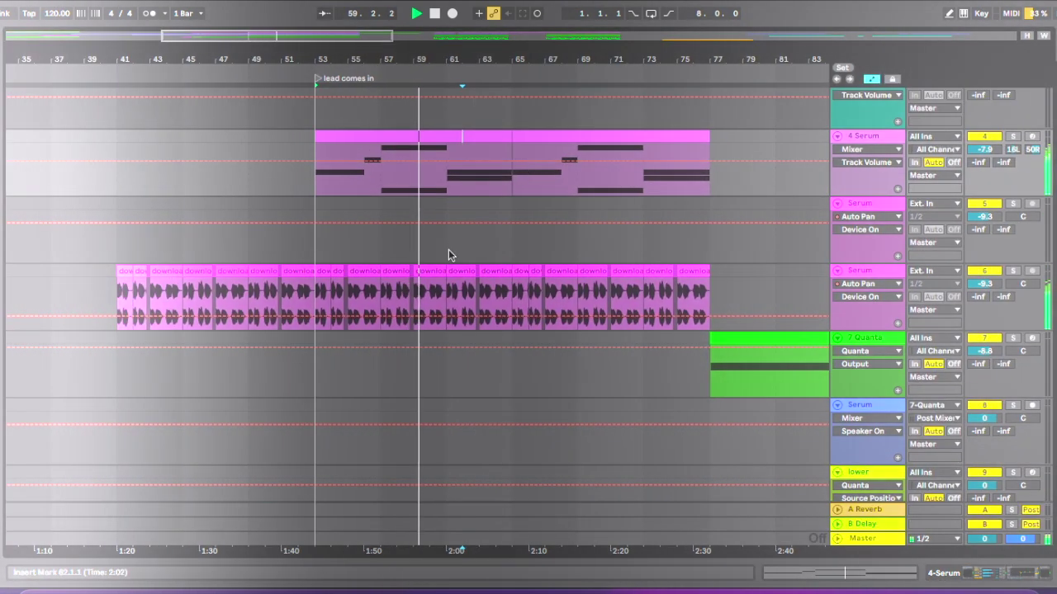
scroll(448, 250, down, 3)
key(plus)
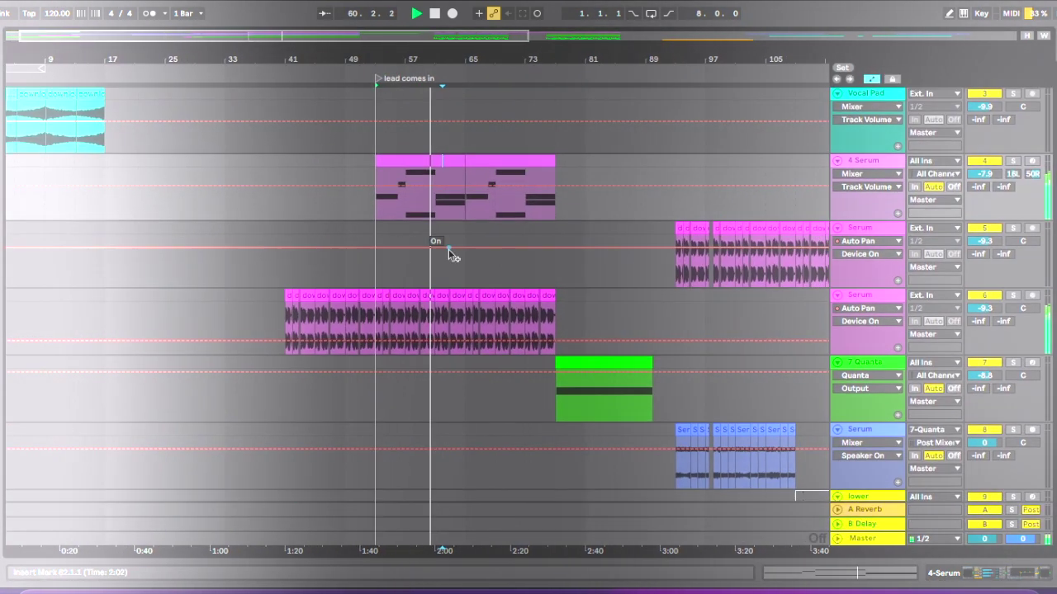
scroll(448, 249, left, 1)
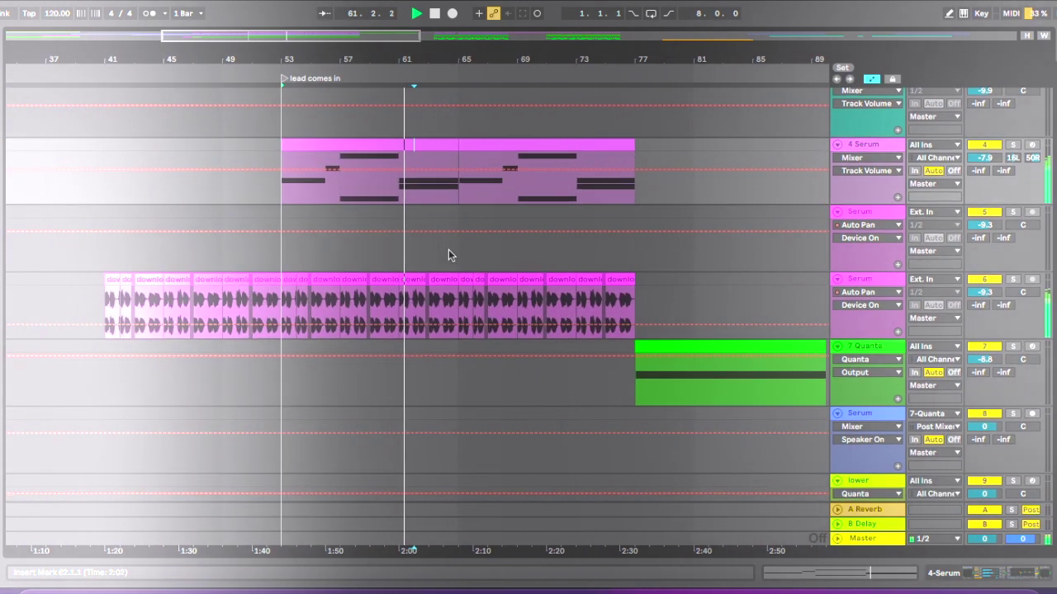
scroll(448, 249, right, 1)
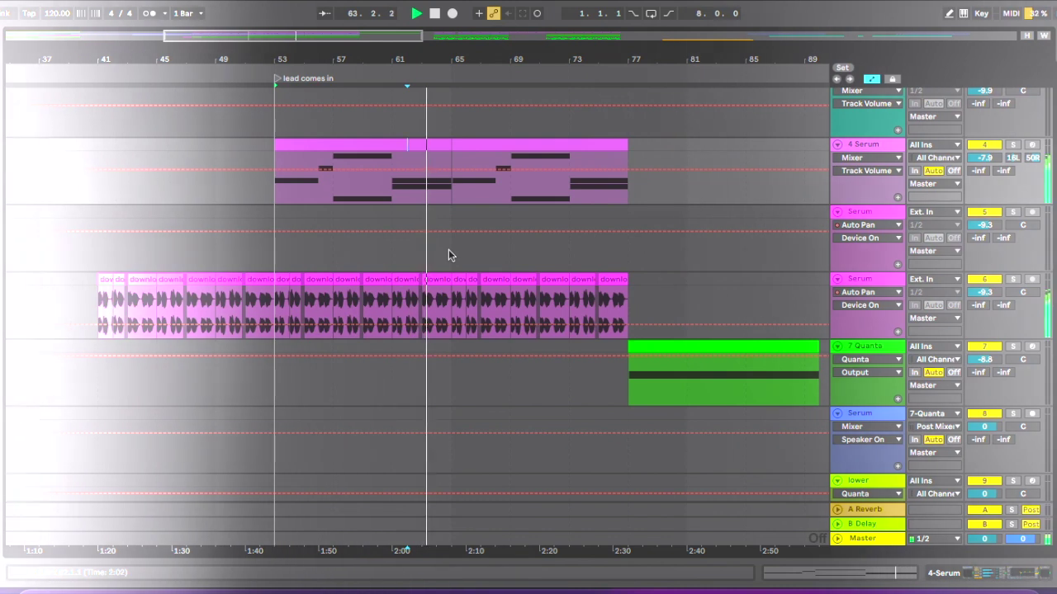
scroll(448, 252, down, 2)
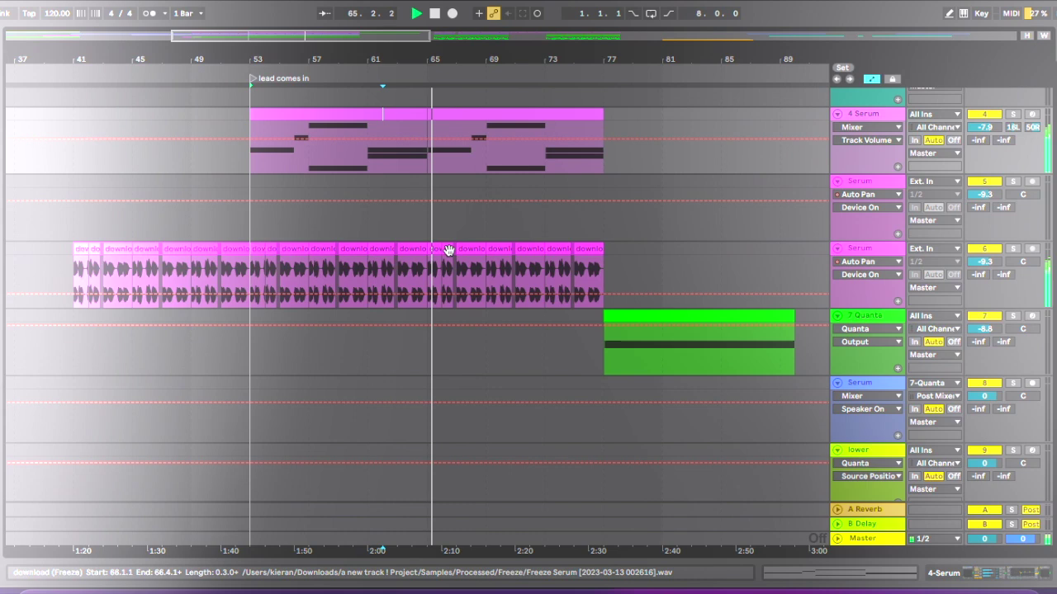
Step: Mute the 7 Quanta track that holds the clip starting at bar 77 while playback continues
scroll(448, 250, down, 2)
scroll(448, 250, down, 10)
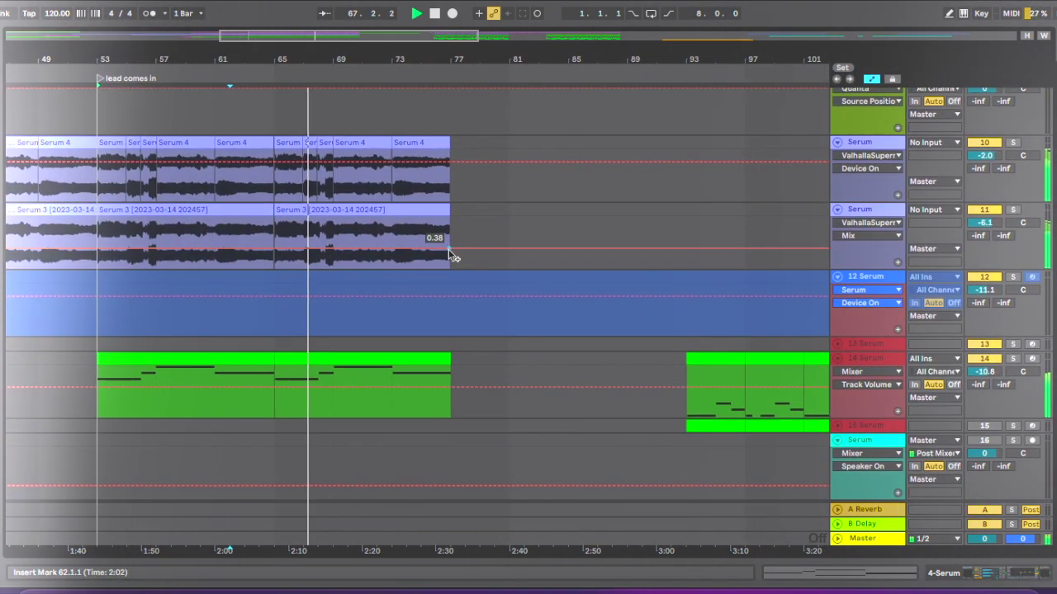
scroll(449, 255, up, 8)
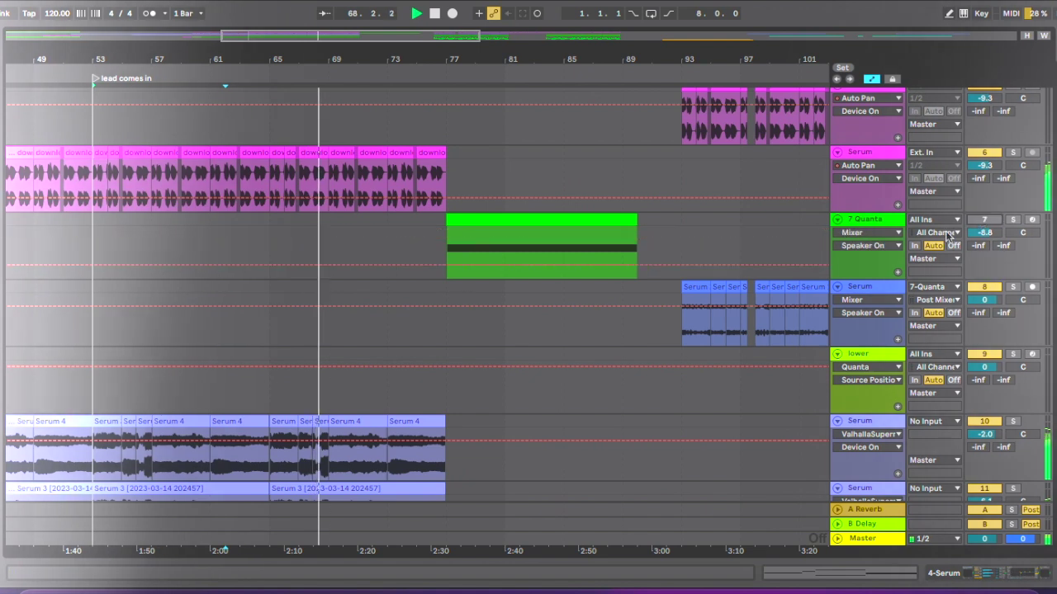
Step: Look through the arrangement's tracks down to the drums and Quanta tracks as the lead section plays through to bar 77
scroll(740, 288, up, 2)
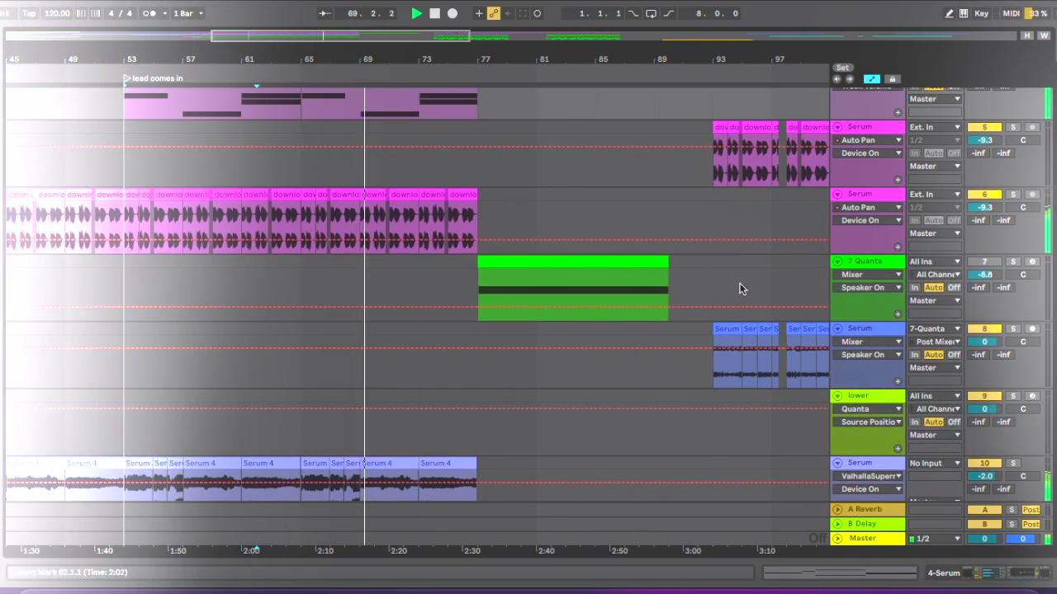
scroll(740, 288, up, 7)
scroll(740, 289, down, 11)
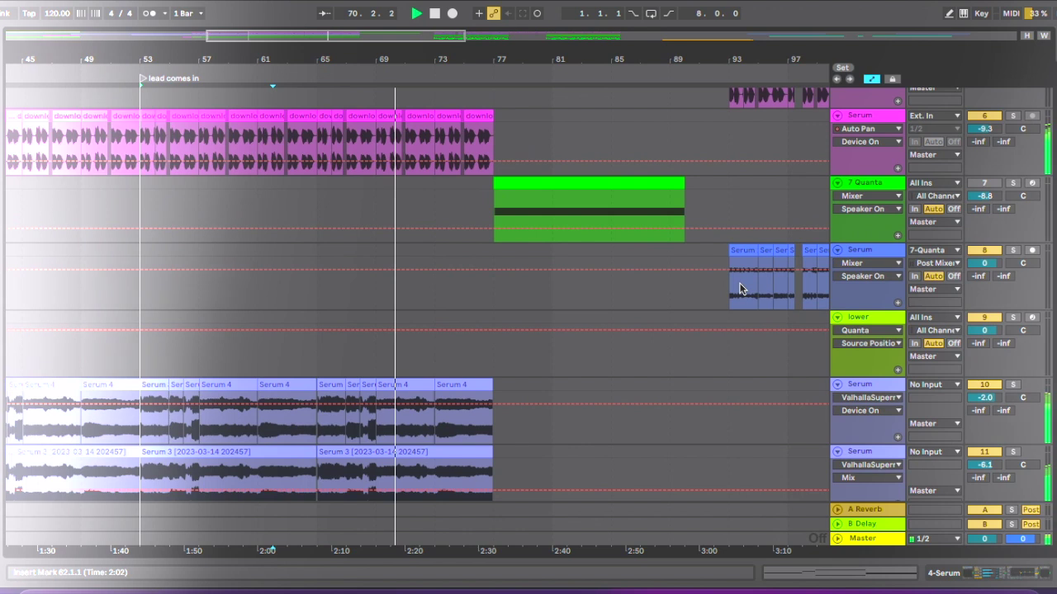
scroll(741, 288, down, 15)
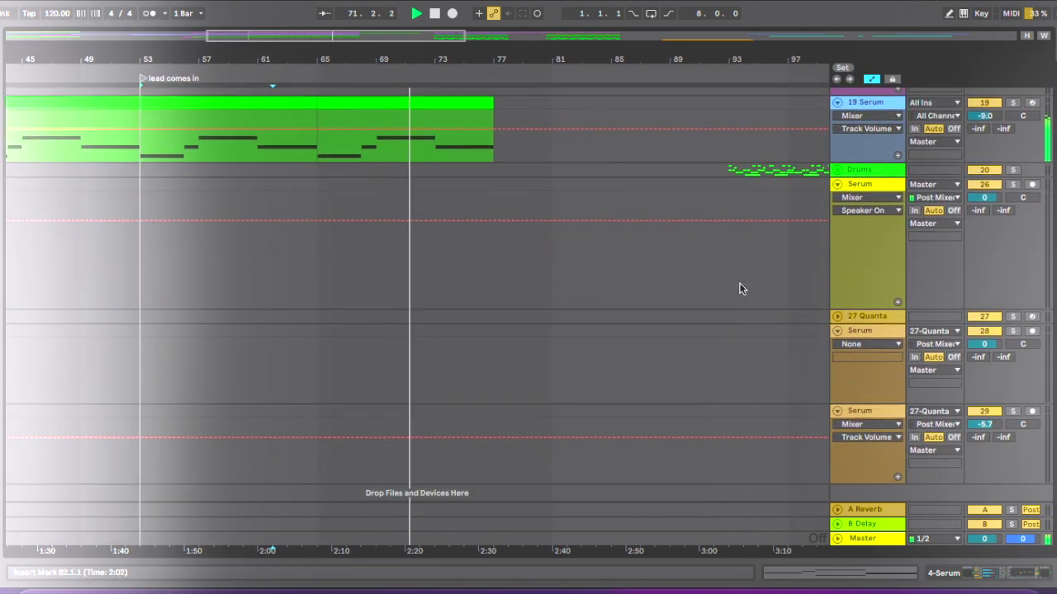
scroll(740, 288, down, 1)
scroll(741, 288, up, 12)
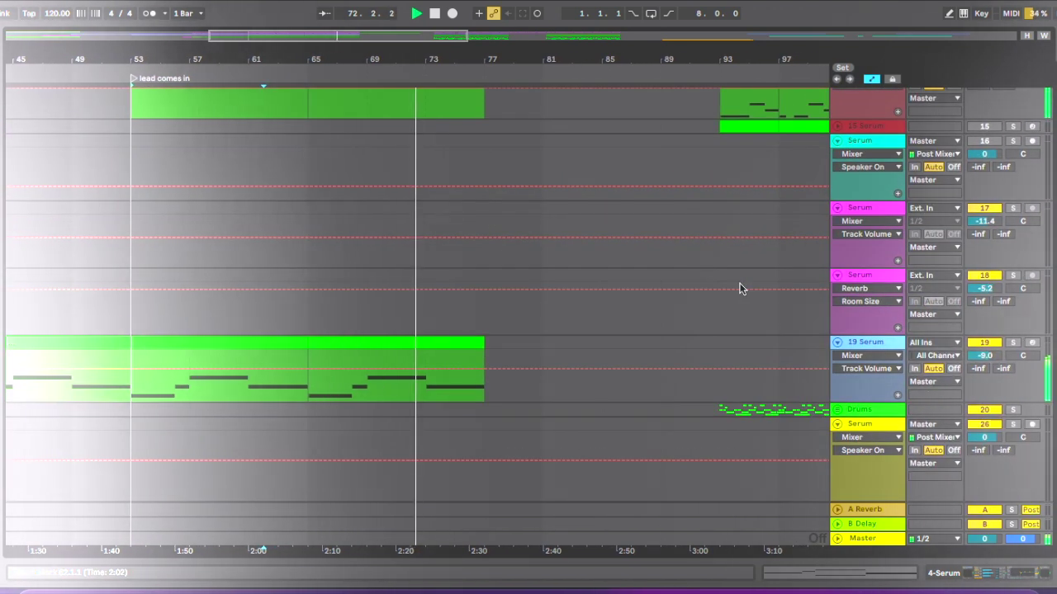
scroll(741, 288, up, 1)
scroll(587, 260, up, 4)
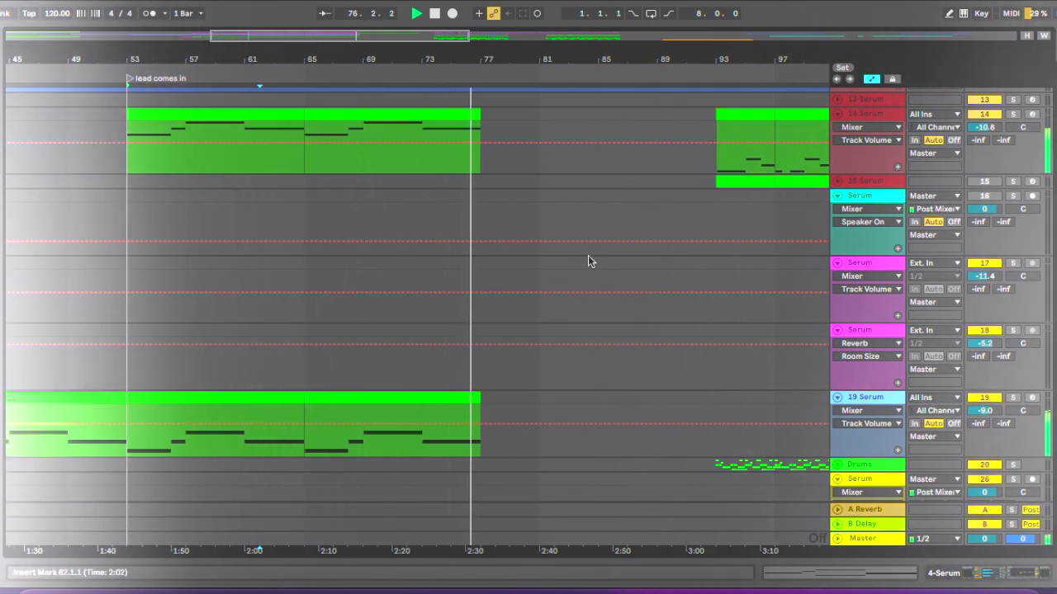
scroll(588, 256, up, 15)
scroll(588, 255, up, 20)
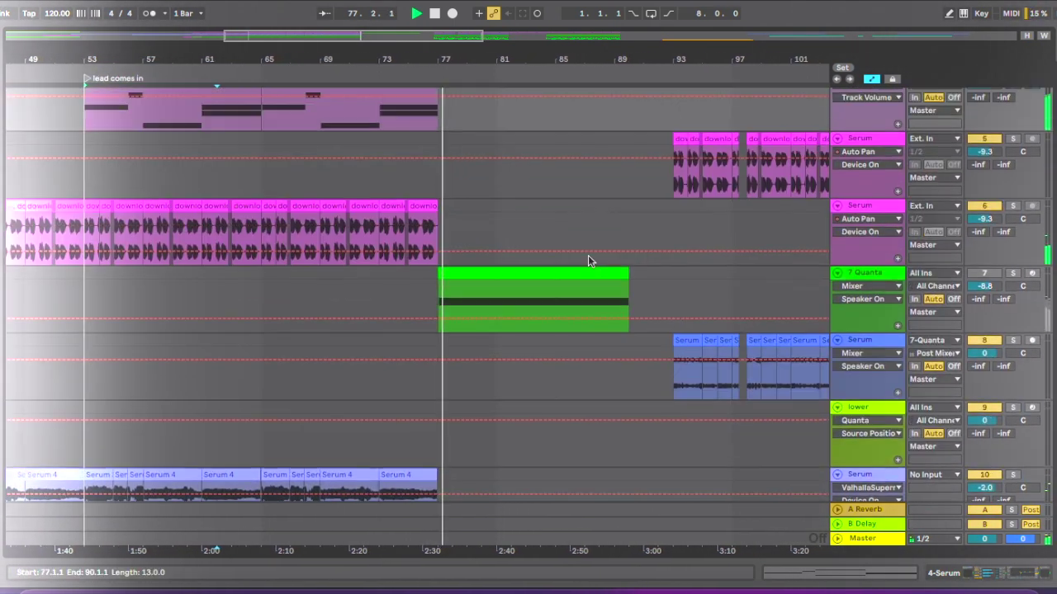